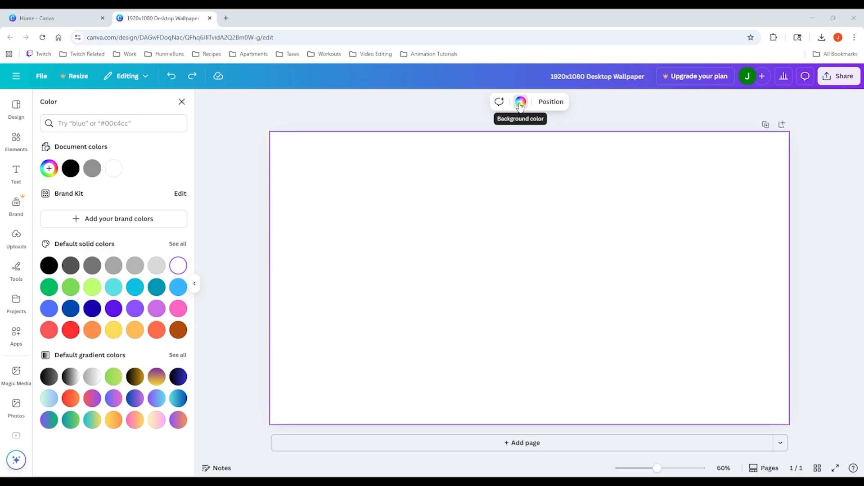
# - Set the blank page's background color to #F4E3B2 and leave the color settings
pyautogui.click(521, 104)
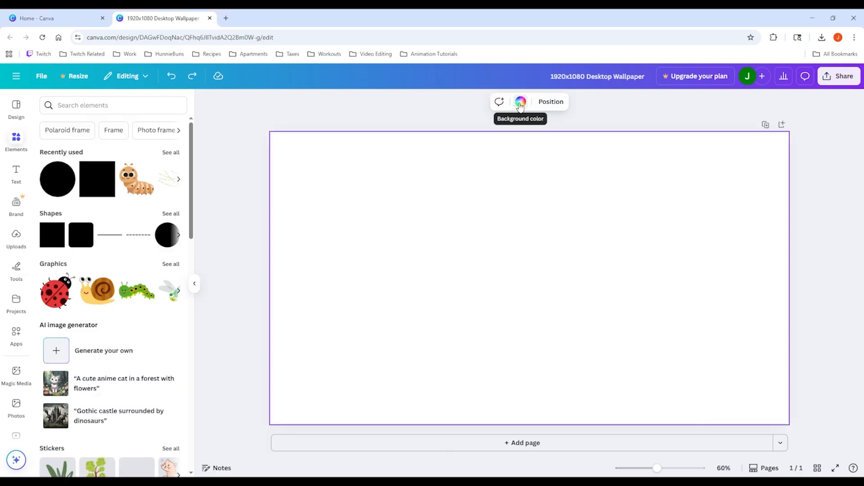
pyautogui.click(521, 104)
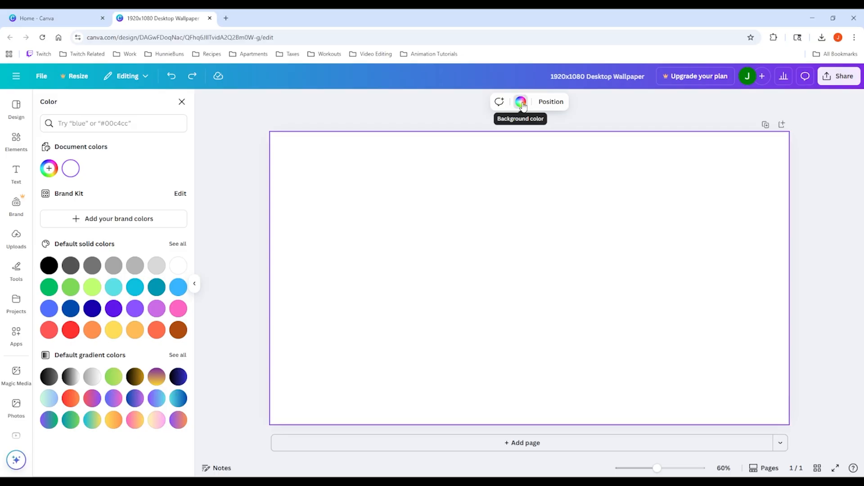
pyautogui.click(48, 168)
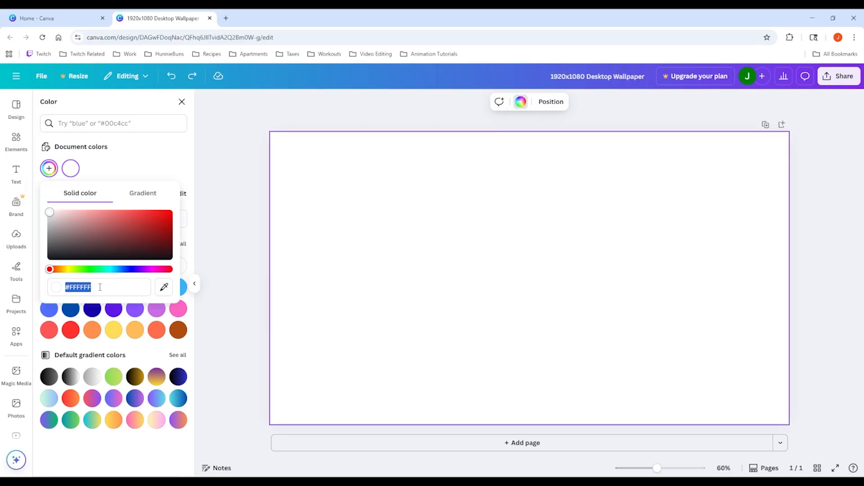
pyautogui.write('#F4E3B2')
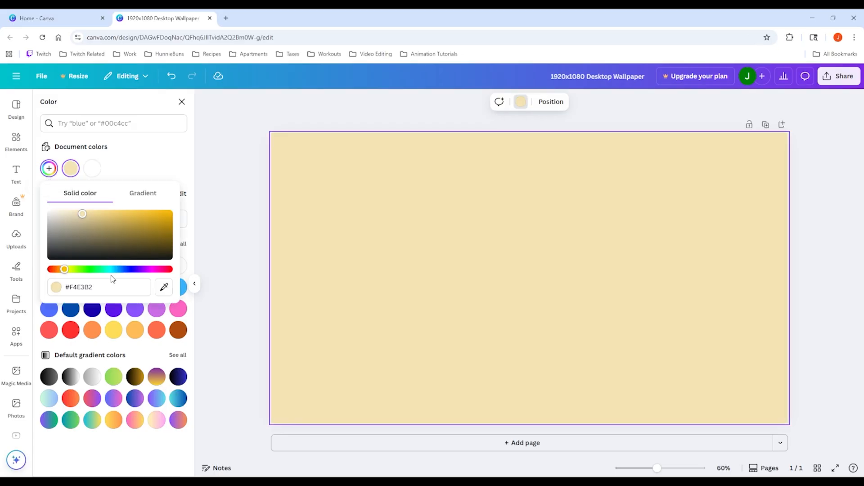
pyautogui.click(239, 252)
pyautogui.click(233, 262)
pyautogui.click(234, 262)
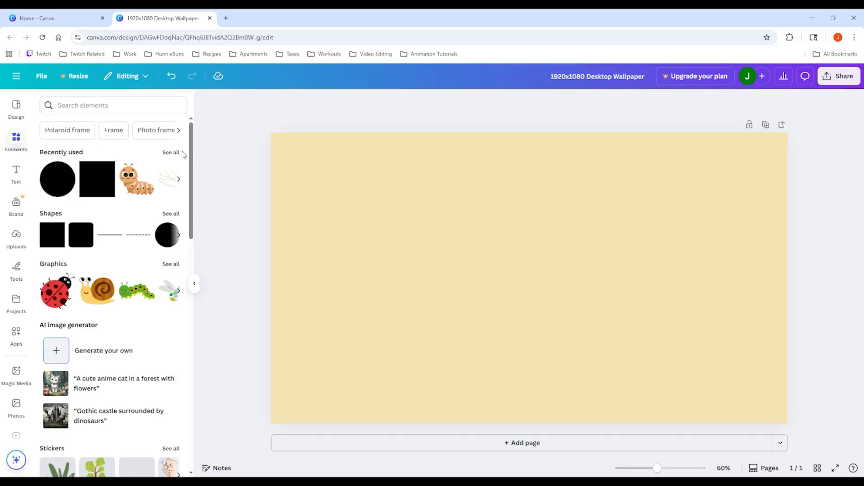
pyautogui.click(552, 144)
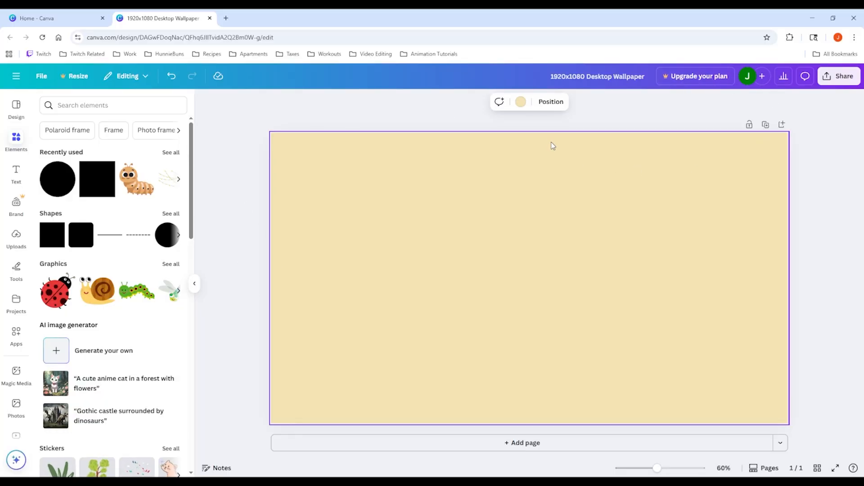
pyautogui.click(521, 101)
pyautogui.click(49, 168)
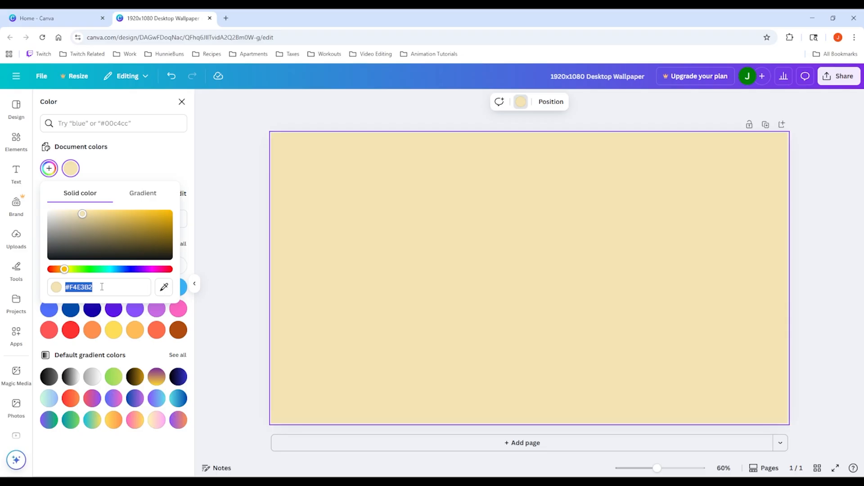
pyautogui.click(290, 176)
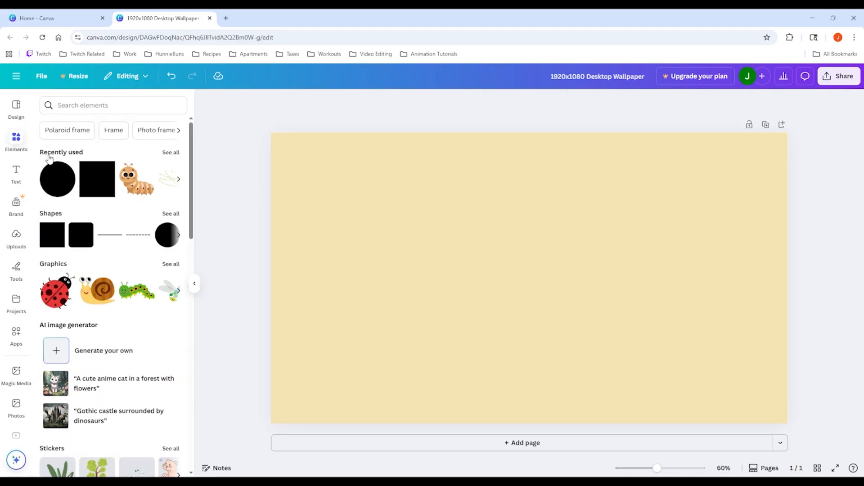
# - Add a Trapezoid Up shape from the shape library to the page
pyautogui.click(13, 139)
pyautogui.click(16, 173)
pyautogui.click(209, 217)
pyautogui.click(18, 147)
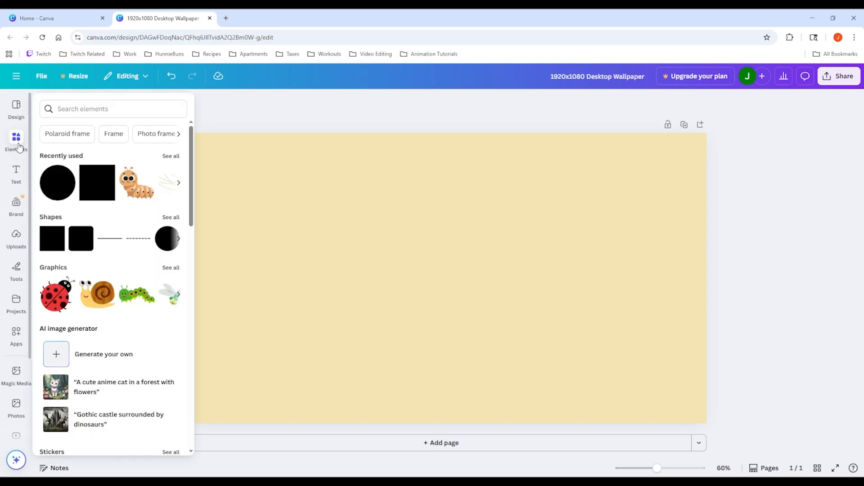
pyautogui.click(17, 139)
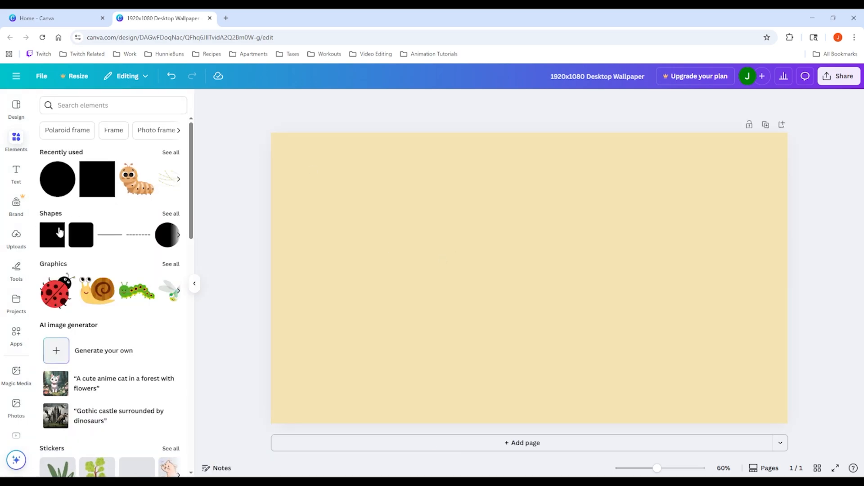
pyautogui.click(170, 213)
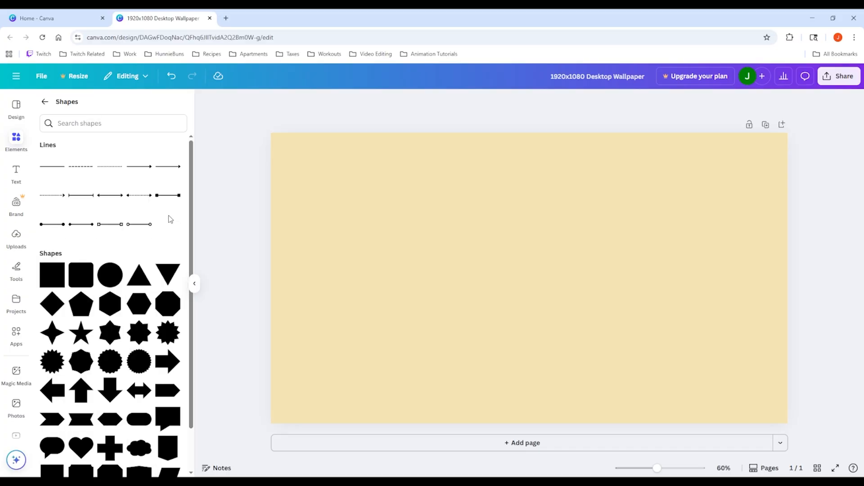
pyautogui.scroll(-1, 107, 205)
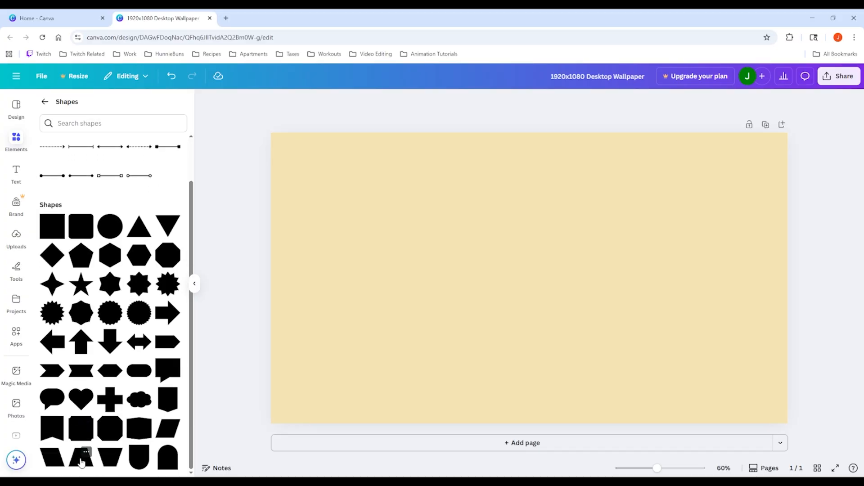
pyautogui.click(86, 453)
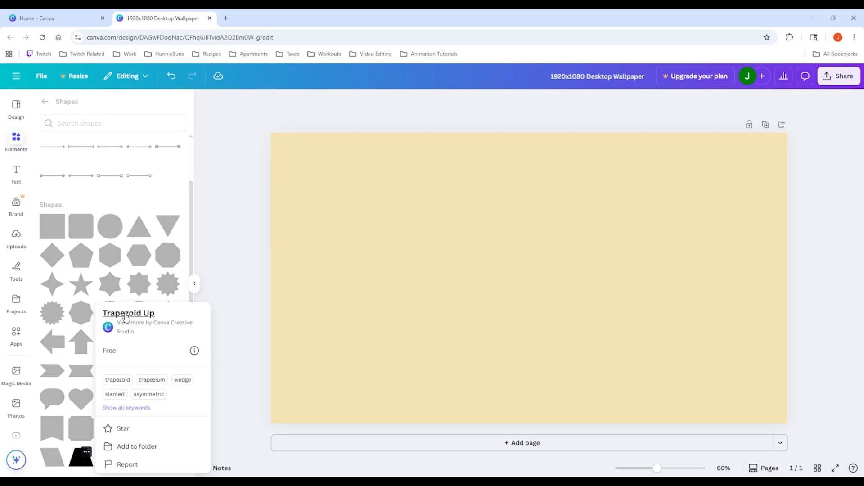
pyautogui.click(192, 220)
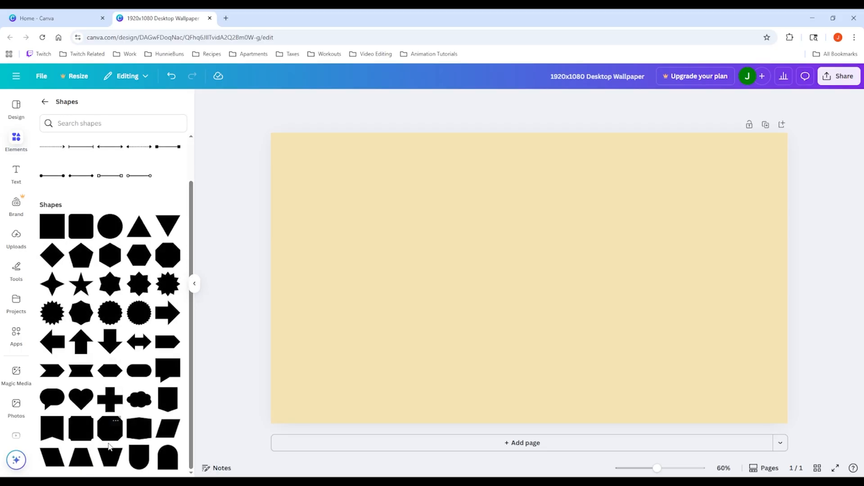
pyautogui.click(74, 463)
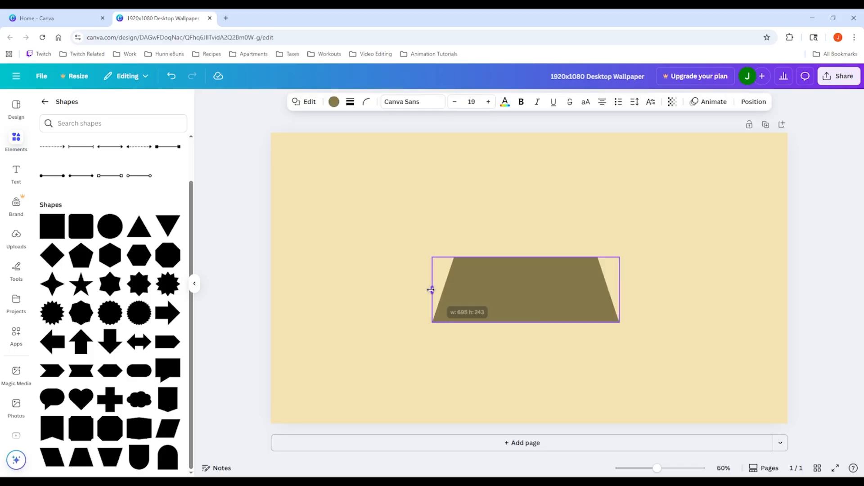
# - Widen the trapezoid on both sides and center it horizontally on the page
pyautogui.moveTo(431, 291); pyautogui.dragTo(421, 290)
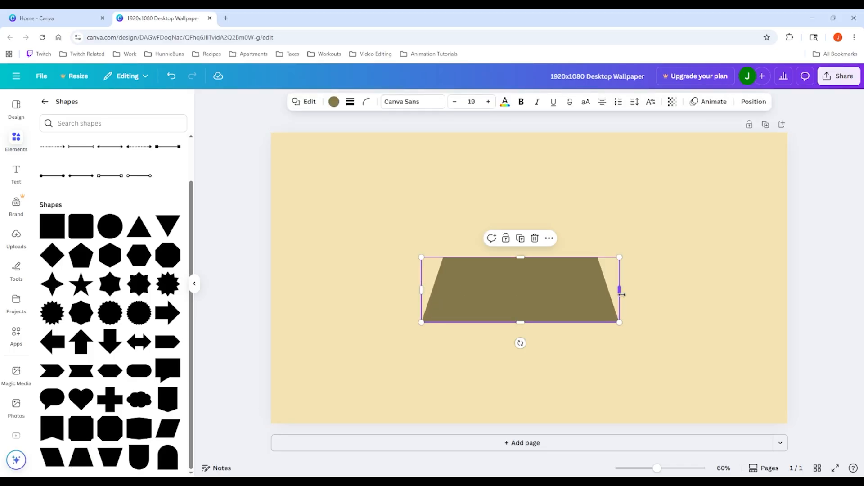
pyautogui.moveTo(621, 295); pyautogui.dragTo(636, 294)
pyautogui.moveTo(554, 284)
pyautogui.mouseDown()
pyautogui.moveTo(542, 281)
pyautogui.moveTo(548, 287)
pyautogui.mouseUp()
pyautogui.click(669, 266)
pyautogui.click(549, 285)
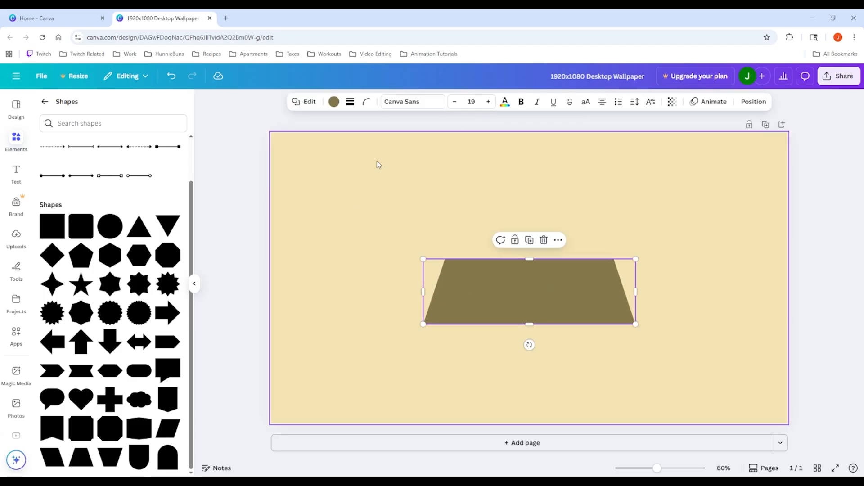
# - Set the trapezoid's fill color to #EFC88B
pyautogui.click(334, 102)
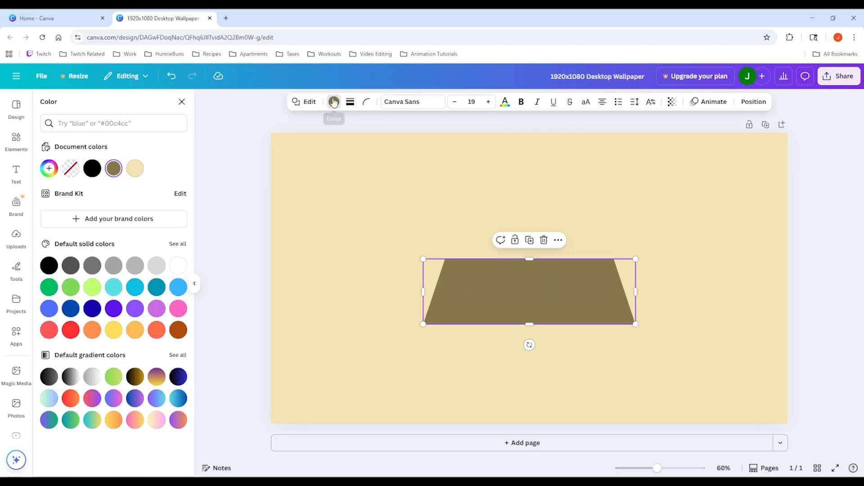
pyautogui.click(49, 169)
pyautogui.click(61, 289)
pyautogui.write('#EFC88B')
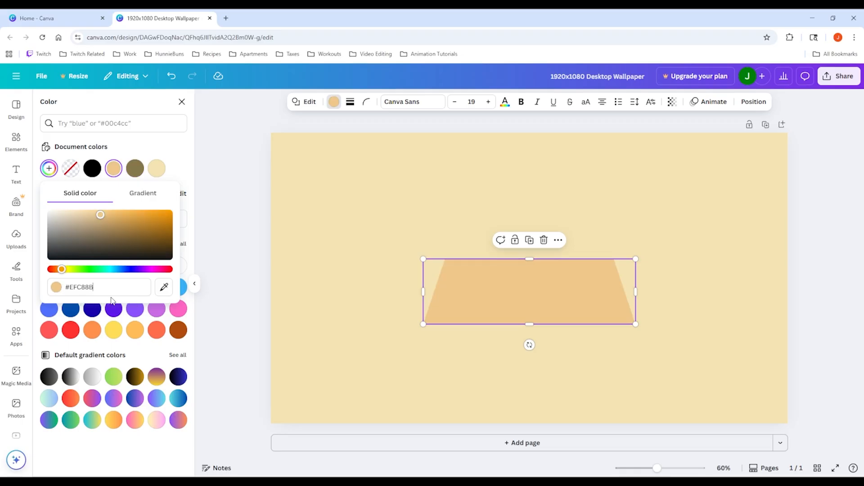
pyautogui.press('Escape')
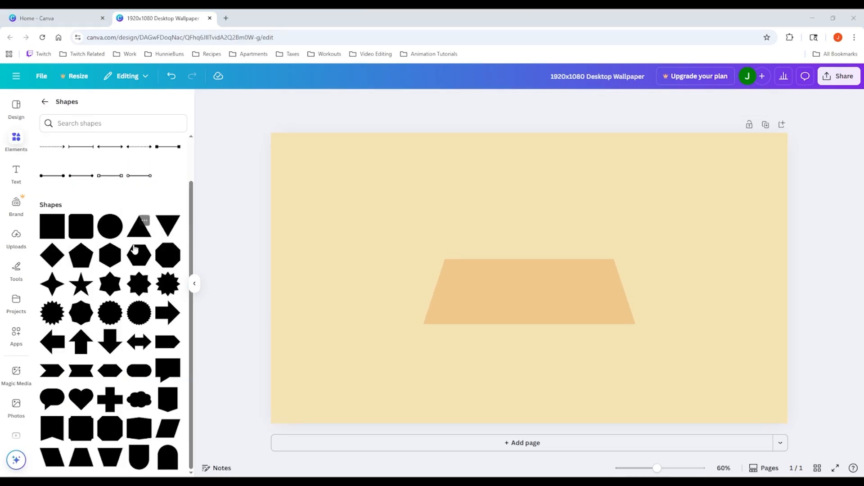
# - Add a Rounded Square and reshape it into a wide block beneath the trapezoid, overlapping its base and matching its width
pyautogui.moveTo(191, 254); pyautogui.dragTo(192, 249)
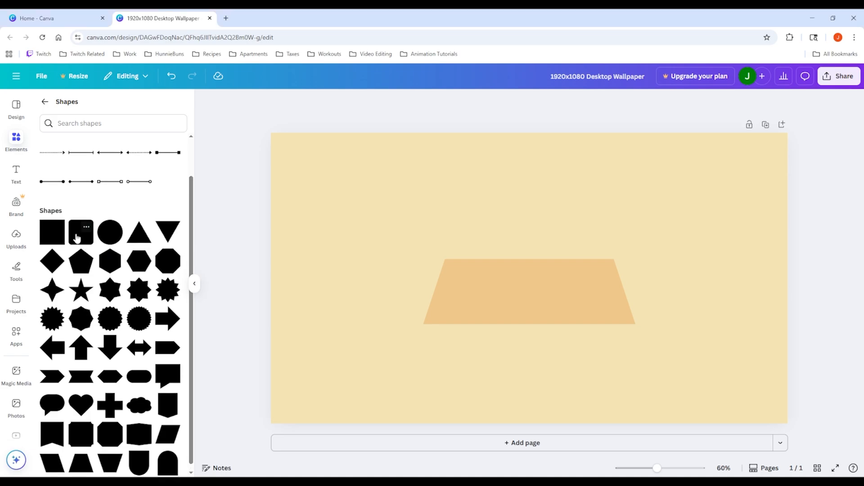
pyautogui.click(86, 226)
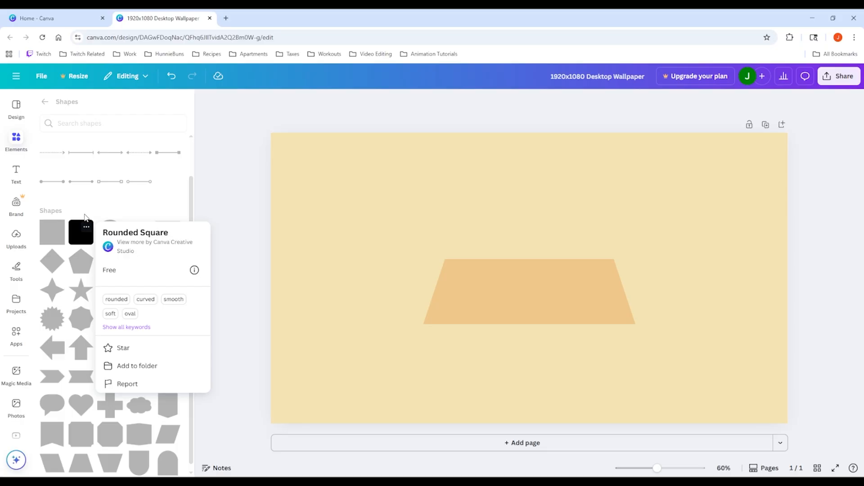
pyautogui.click(86, 226)
pyautogui.click(88, 228)
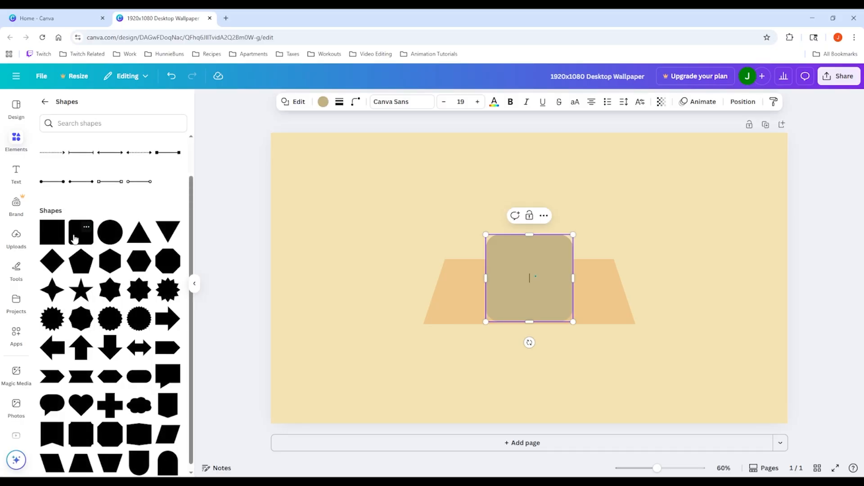
pyautogui.moveTo(526, 276); pyautogui.dragTo(635, 351)
pyautogui.moveTo(529, 401)
pyautogui.mouseDown()
pyautogui.moveTo(527, 380)
pyautogui.moveTo(527, 389)
pyautogui.mouseUp()
pyautogui.click(540, 398)
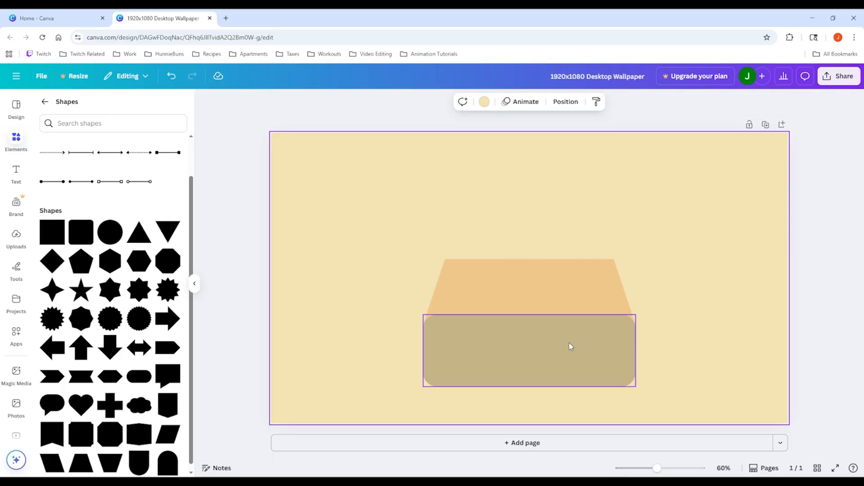
# - Recolor the rounded block with the trapezoid's pastel orange, #efc88b
pyautogui.click(466, 356)
pyautogui.click(323, 101)
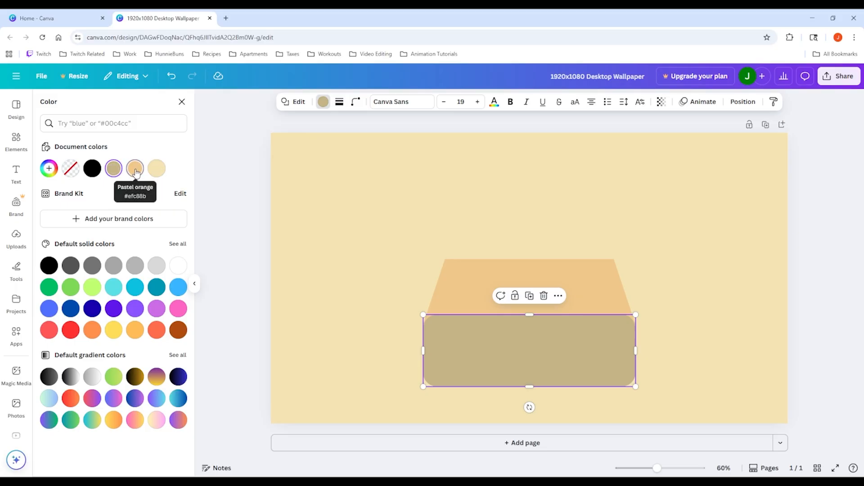
pyautogui.click(135, 172)
pyautogui.click(375, 279)
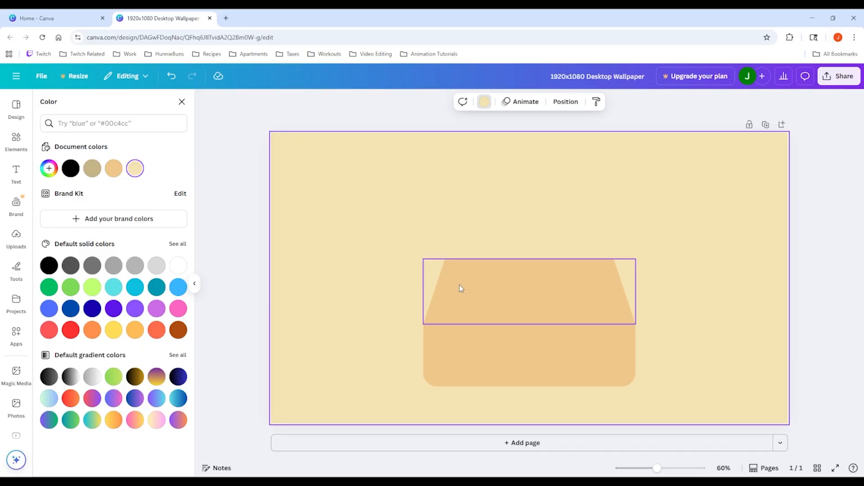
# - Add a square, stretch it to the body's full width and flatten it into a thin strip near the trapezoid's base
pyautogui.click(16, 142)
pyautogui.click(170, 214)
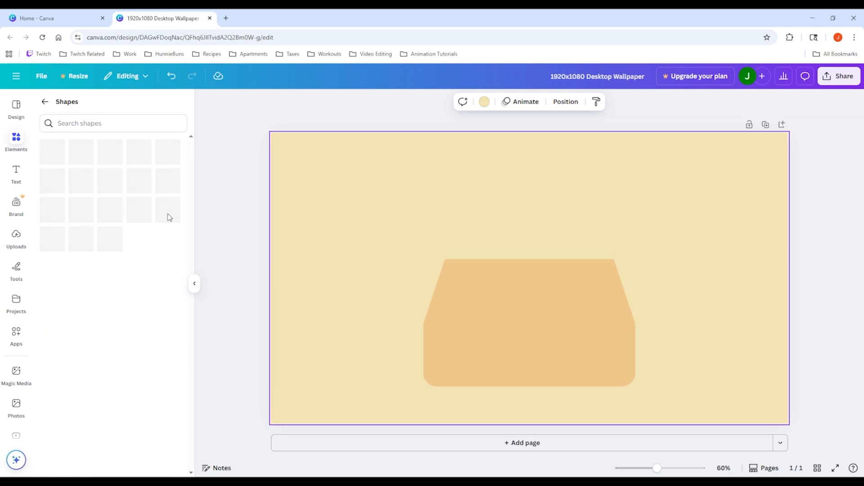
pyautogui.scroll(-1, 169, 219)
pyautogui.click(44, 227)
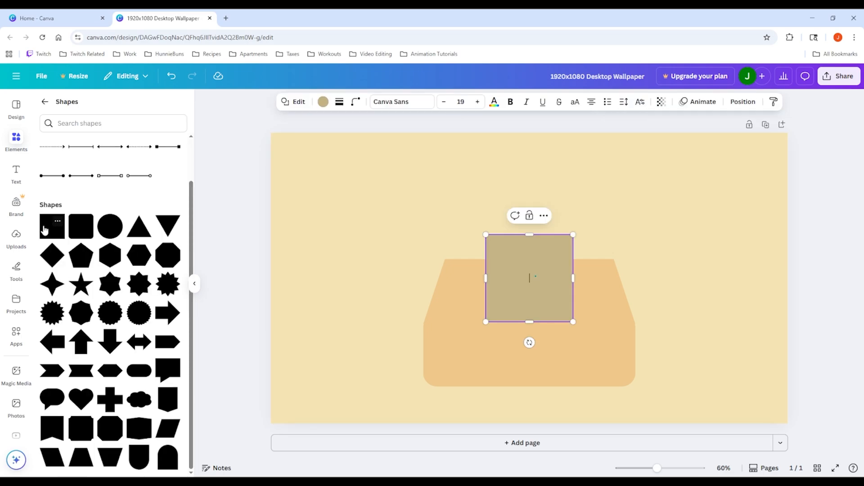
pyautogui.moveTo(484, 278); pyautogui.dragTo(422, 279)
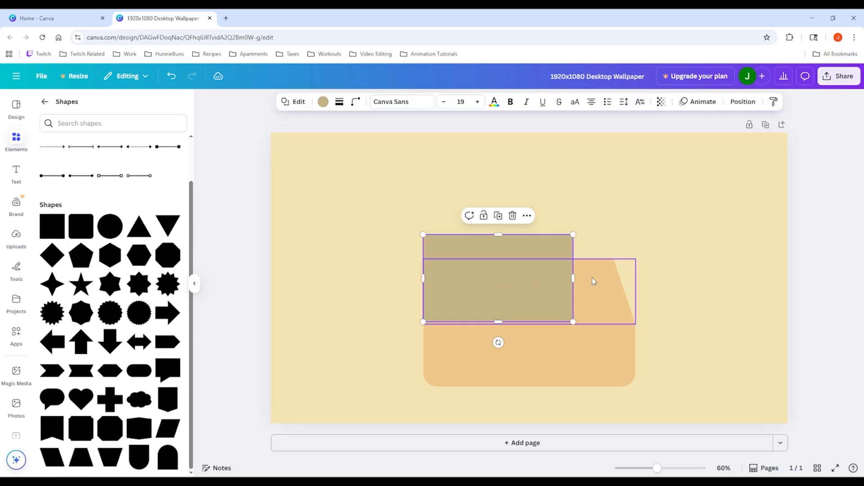
pyautogui.moveTo(572, 278); pyautogui.dragTo(636, 278)
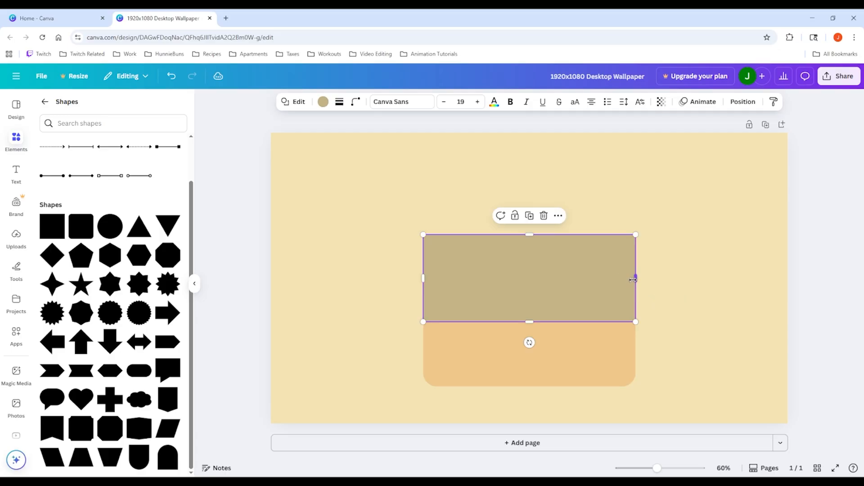
pyautogui.moveTo(529, 235); pyautogui.dragTo(544, 318)
pyautogui.click(696, 344)
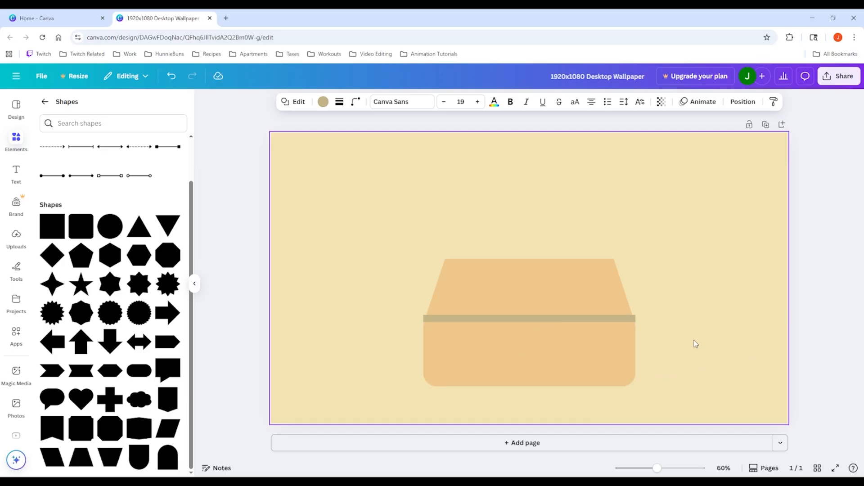
# - Nudge the thin strip down slightly so it covers the seam between the trapezoid and the rounded block
pyautogui.press('Down')
pyautogui.press('Down')
pyautogui.press('Down')
pyautogui.press('Down')
pyautogui.press('Down')
pyautogui.press('Down')
pyautogui.press('Down')
pyautogui.press('Down')
pyautogui.press('Down')
pyautogui.press('Down')
pyautogui.press('Down')
pyautogui.press('Down')
pyautogui.press('Down')
pyautogui.press('Down')
pyautogui.press('Down')
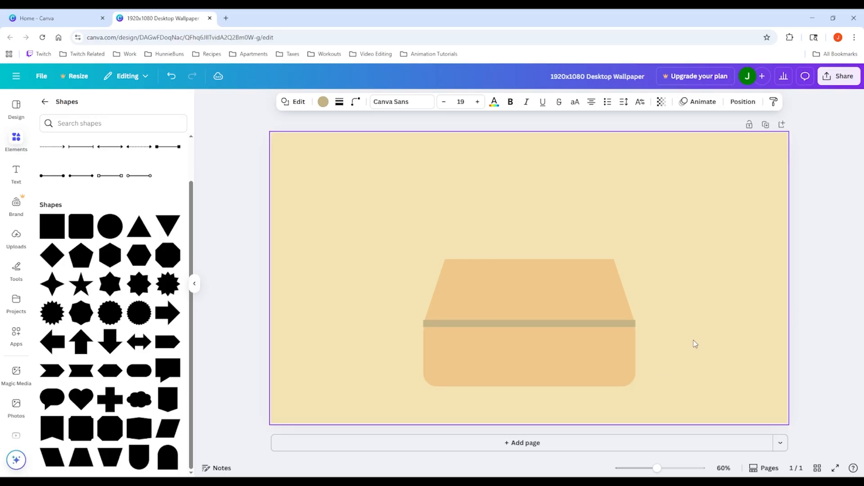
# - Thicken the strip a little and shorten the trapezoid by lowering its upper edge
pyautogui.moveTo(525, 327); pyautogui.dragTo(524, 333)
pyautogui.click(529, 277)
pyautogui.moveTo(529, 259); pyautogui.dragTo(530, 272)
# - Set the horizontal strip's fill color to #764723
pyautogui.click(614, 331)
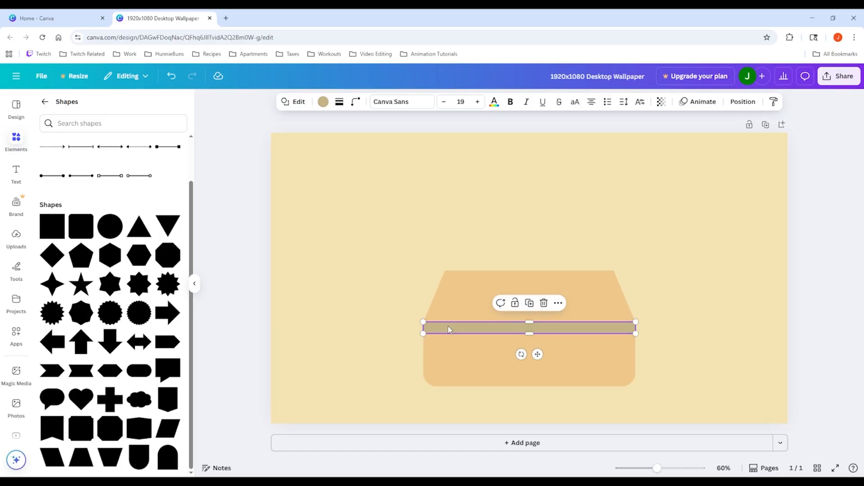
pyautogui.click(322, 103)
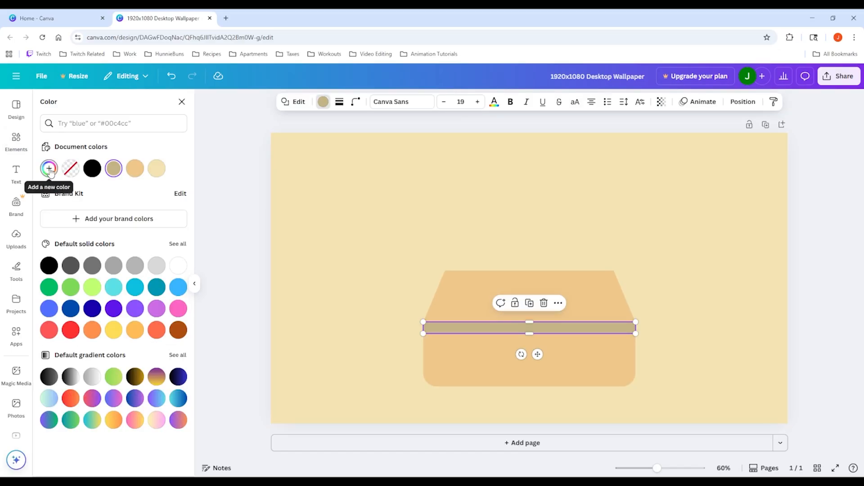
pyautogui.click(51, 171)
pyautogui.tripleClick(99, 289)
pyautogui.write('#764723')
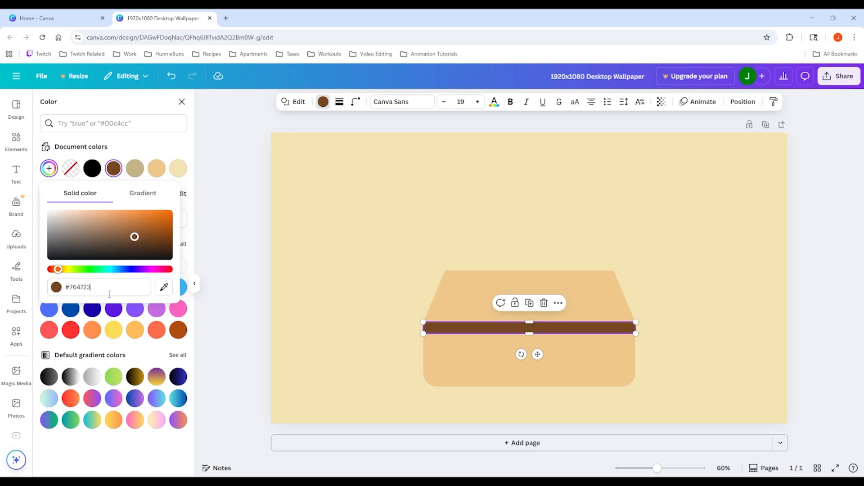
# - Add a brown square, narrow it into a thin vertical post and stand it at the trapezoid's upper-left corner
pyautogui.click(720, 230)
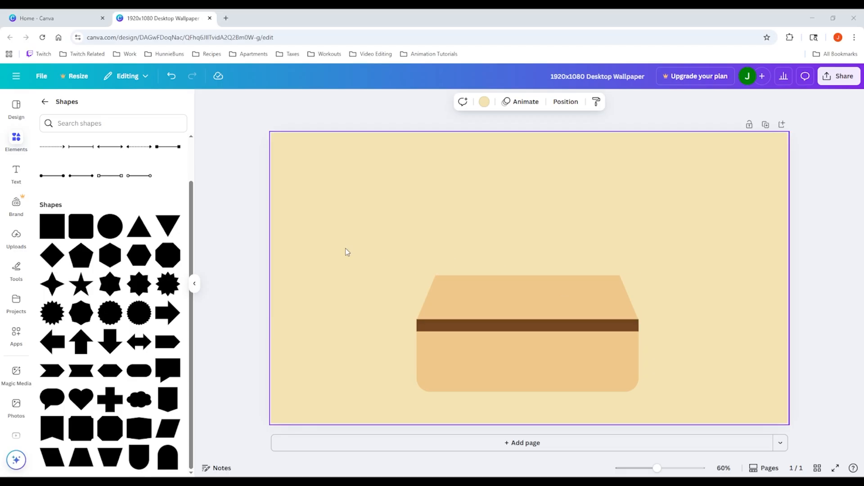
pyautogui.click(51, 230)
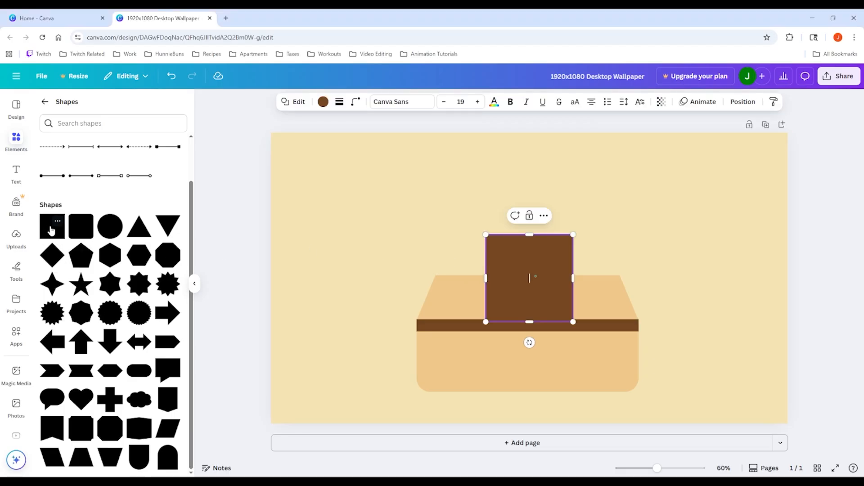
pyautogui.click(622, 267)
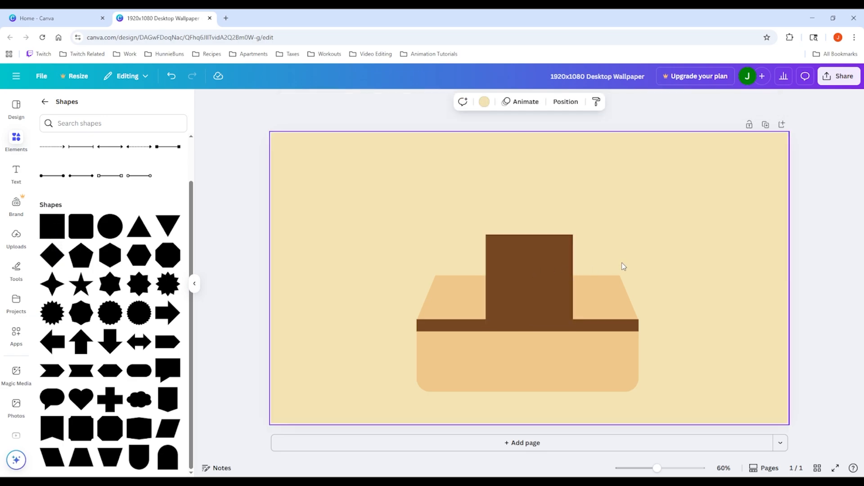
pyautogui.moveTo(538, 268); pyautogui.dragTo(431, 254)
# - Duplicate the vertical post and place the copy level with it at the trapezoid's upper-right corner
pyautogui.rightClick(430, 266)
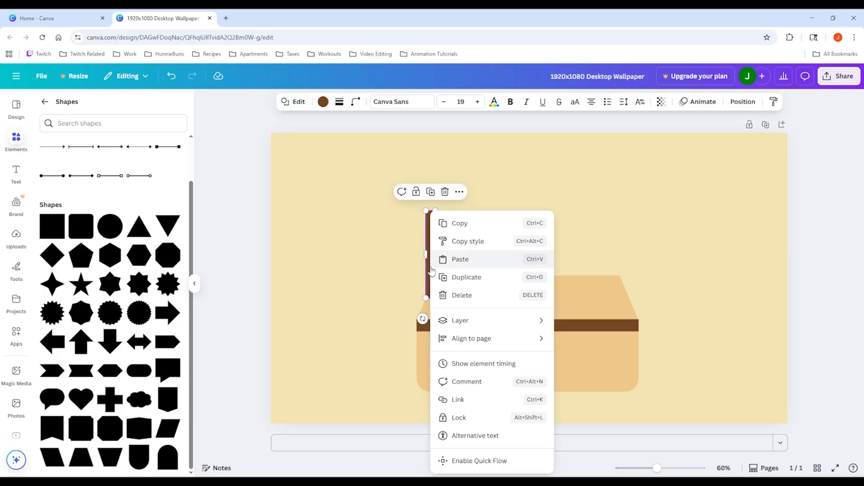
pyautogui.click(536, 224)
pyautogui.hotkey('ctrl', 'v')
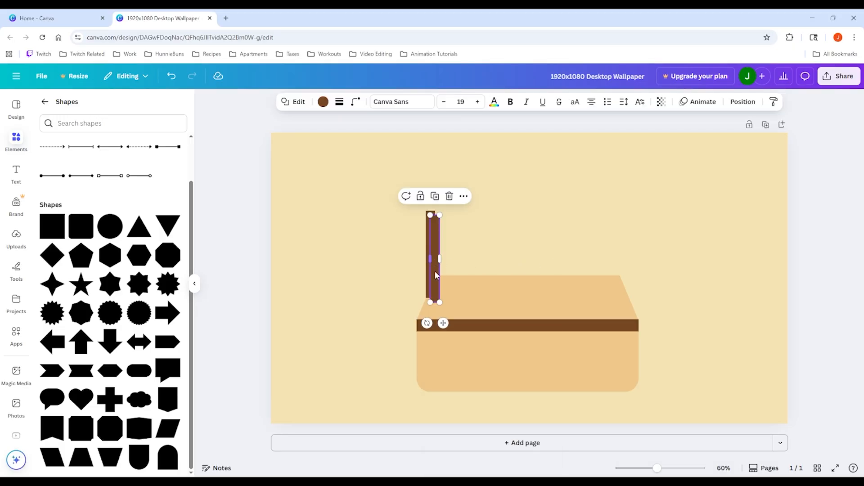
pyautogui.moveTo(435, 274); pyautogui.dragTo(585, 268)
pyautogui.click(507, 250)
pyautogui.rightClick(508, 250)
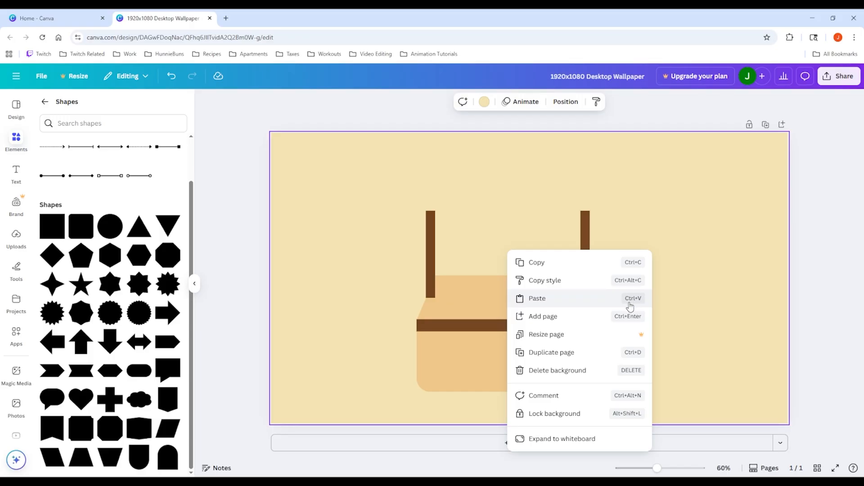
pyautogui.click(518, 231)
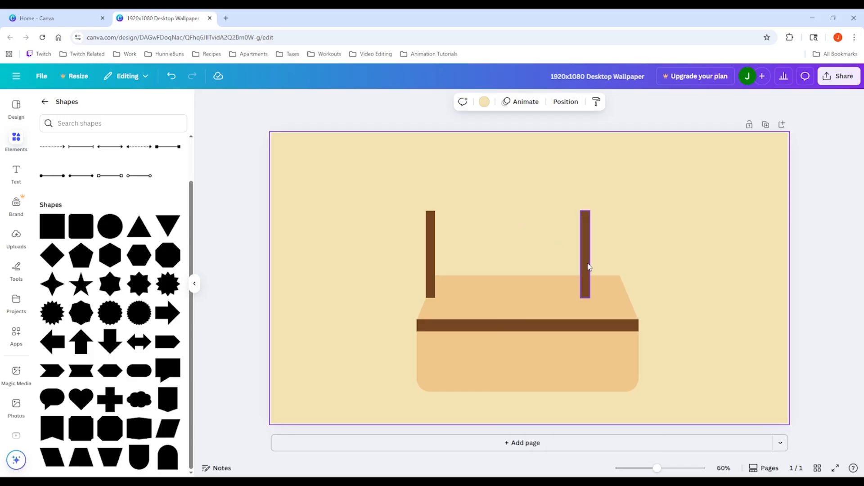
pyautogui.moveTo(589, 266); pyautogui.dragTo(626, 264)
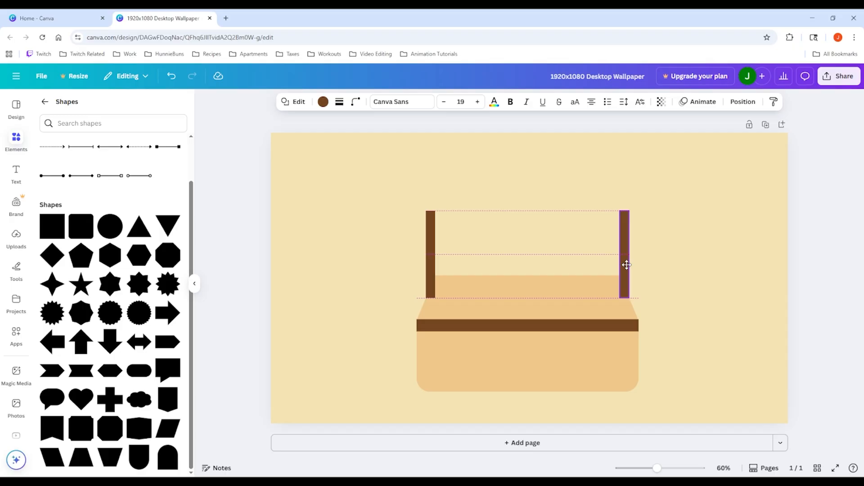
# - Send the left post to the back so its lower end sits behind the trapezoid
pyautogui.click(431, 250)
pyautogui.rightClick(430, 248)
pyautogui.moveTo(477, 322)
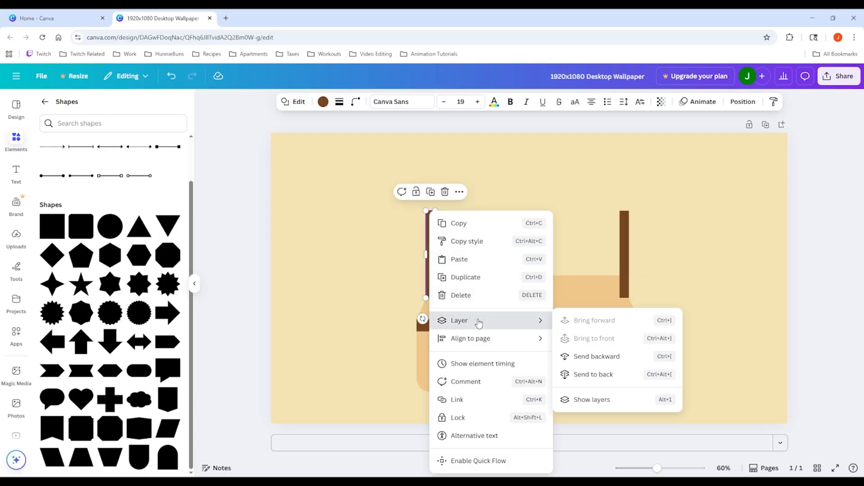
pyautogui.click(594, 373)
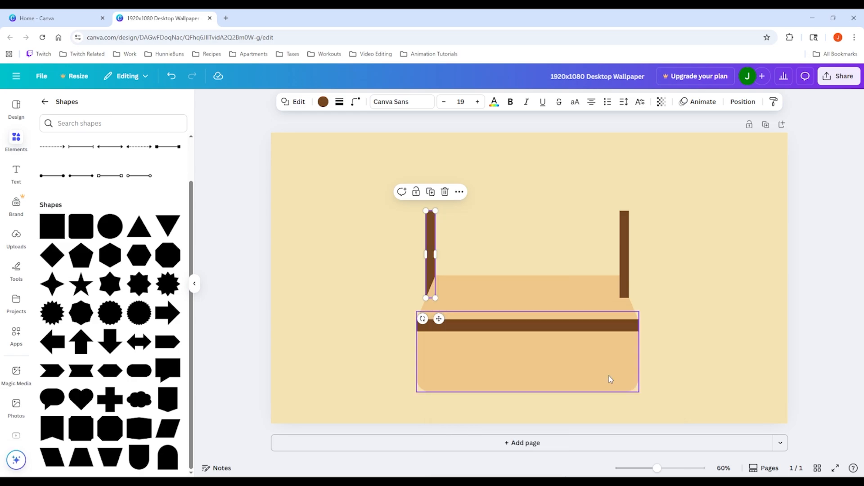
pyautogui.click(717, 306)
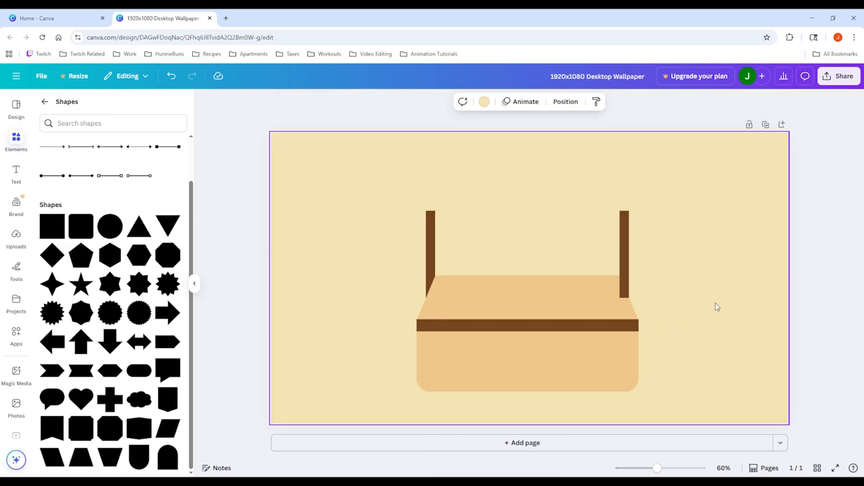
# - Move the right post backward in the layer order so its lower end sits behind the trapezoid
pyautogui.click(625, 243)
pyautogui.rightClick(624, 243)
pyautogui.moveTo(660, 322)
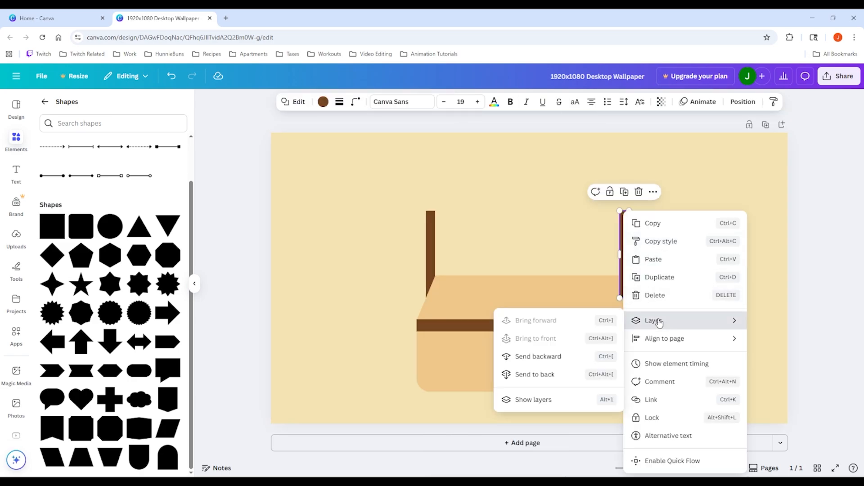
pyautogui.click(561, 360)
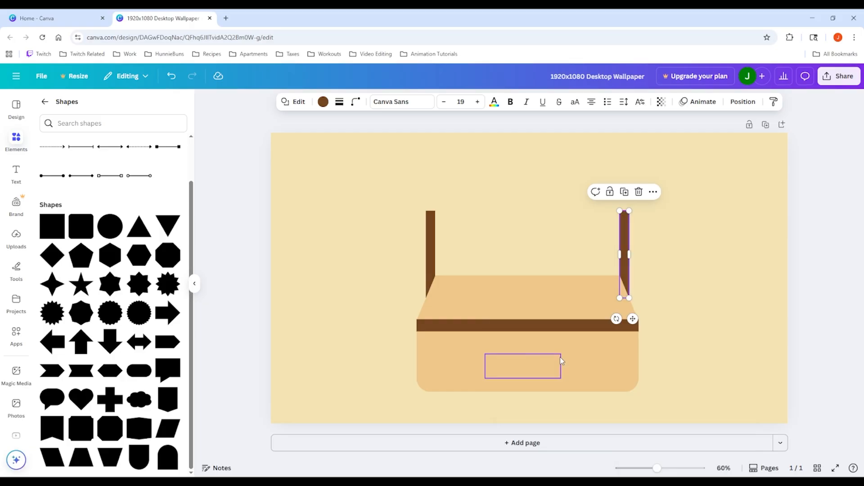
pyautogui.click(673, 326)
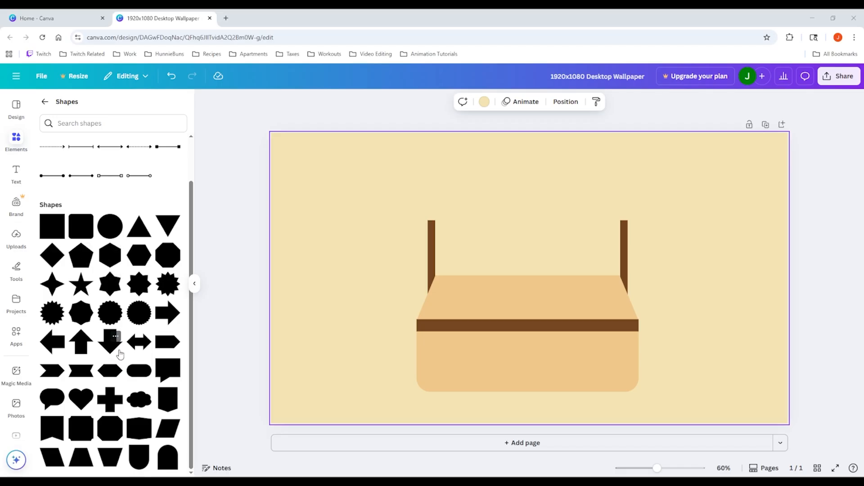
# - Add an Arch Down shape, shrink it and set it over the upper end of the left post
pyautogui.click(145, 451)
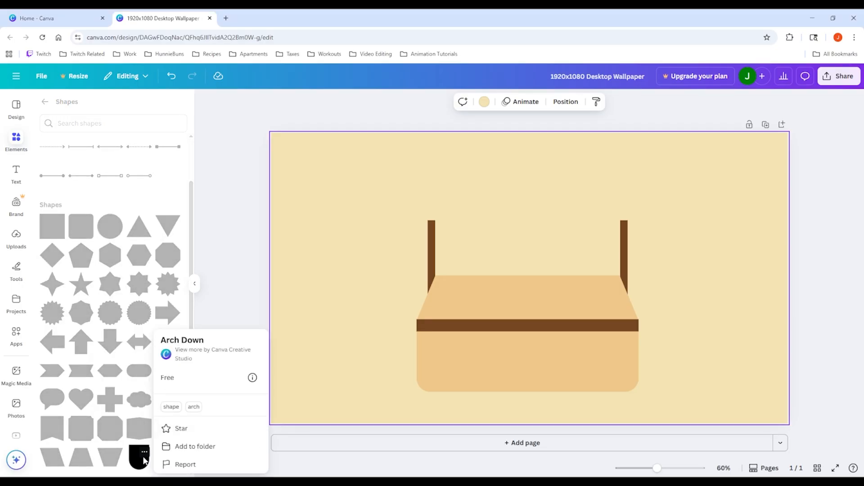
pyautogui.click(142, 460)
pyautogui.click(138, 459)
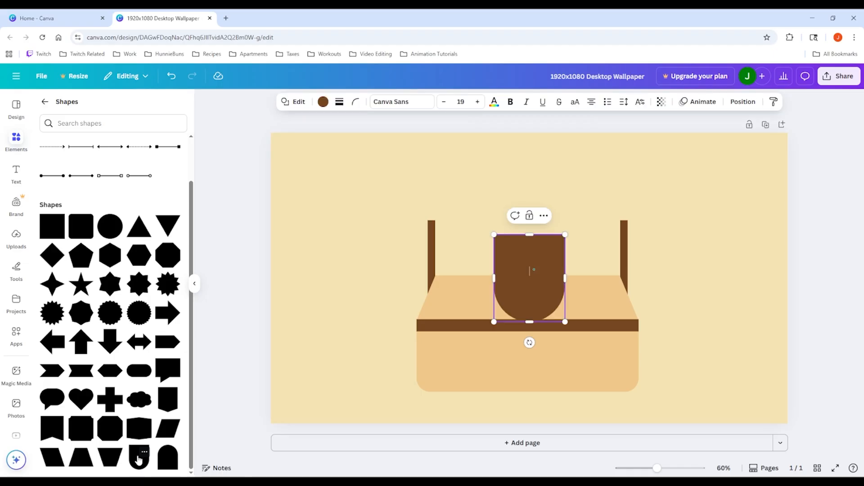
pyautogui.click(692, 339)
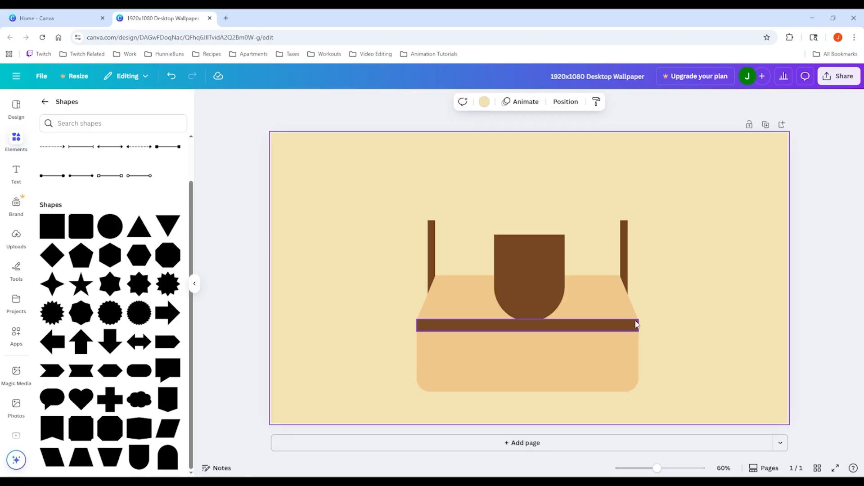
pyautogui.moveTo(532, 274); pyautogui.dragTo(495, 219)
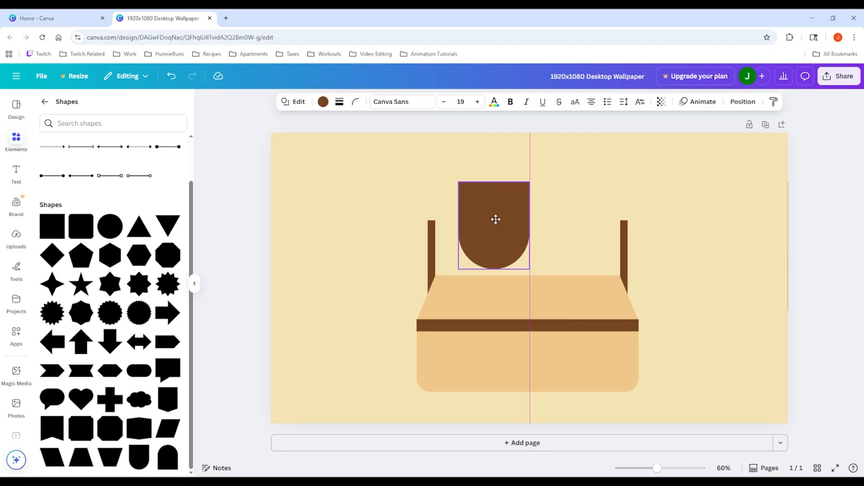
pyautogui.moveTo(530, 182); pyautogui.dragTo(442, 223)
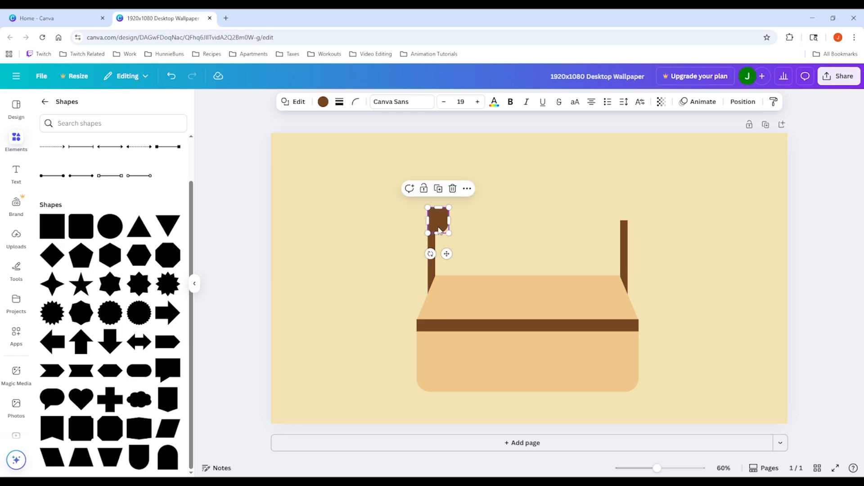
# - Set the small arch shape's fill color to #453018
pyautogui.click(323, 102)
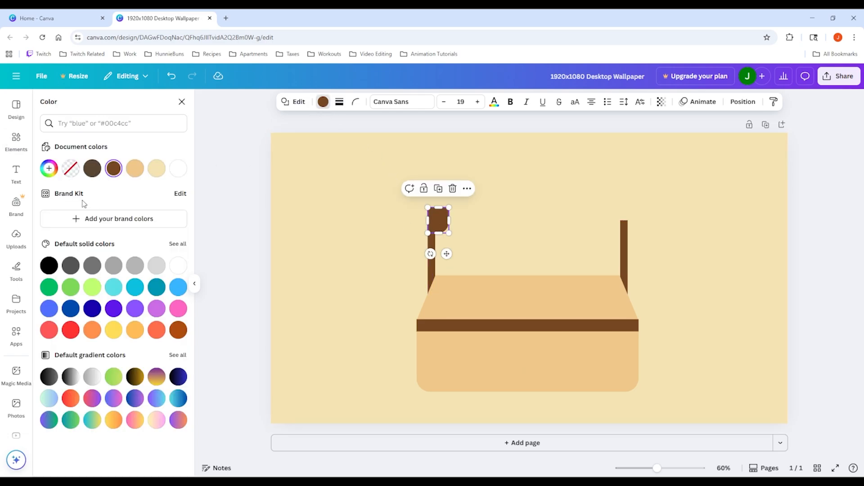
pyautogui.click(49, 168)
pyautogui.write('#453018')
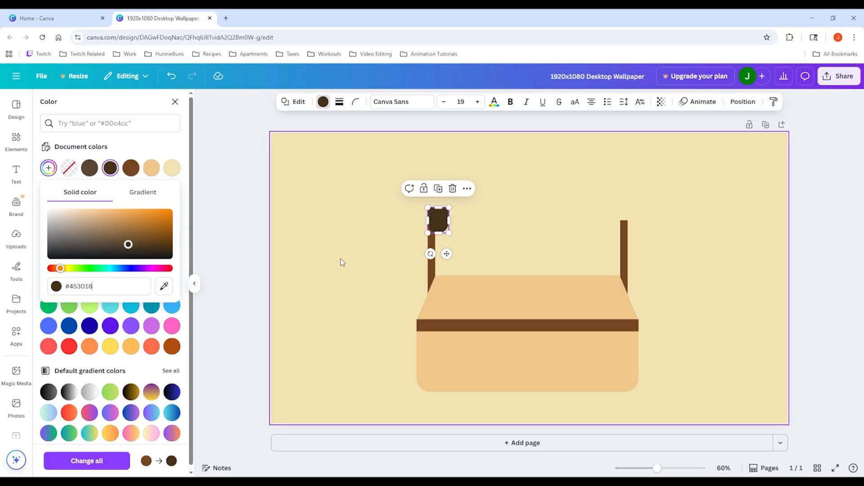
# - Duplicate the dark arch shape, place the copy above the left post and stretch it taller
pyautogui.click(439, 230)
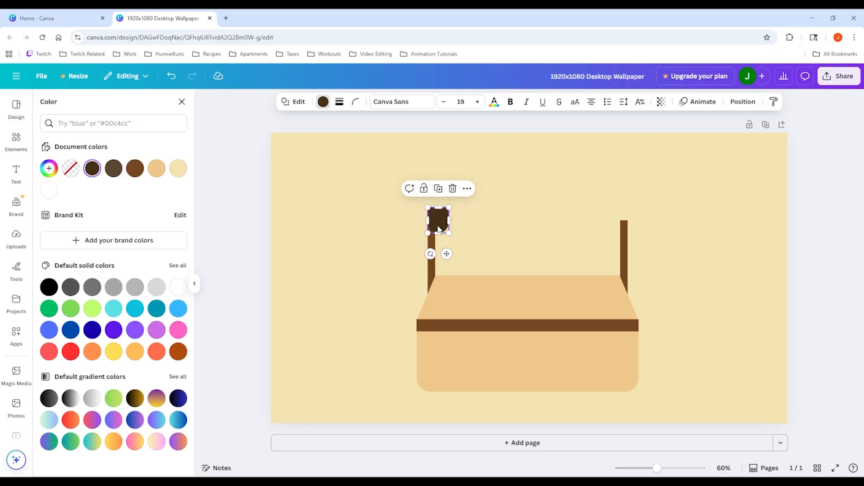
pyautogui.click(490, 235)
pyautogui.hotkey('ctrl', 'v')
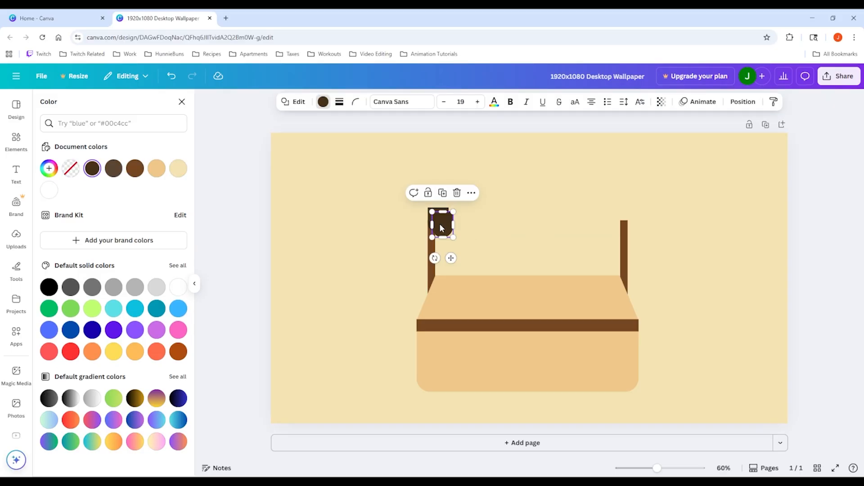
pyautogui.moveTo(440, 223); pyautogui.dragTo(467, 171)
pyautogui.click(512, 195)
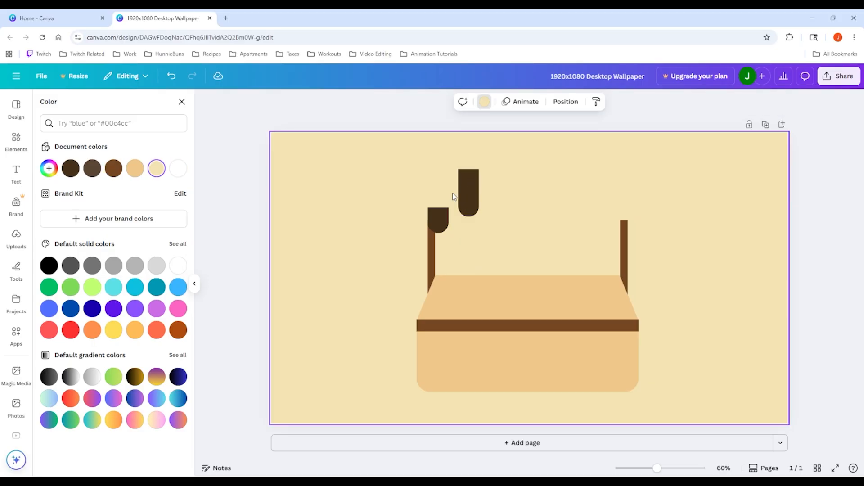
# - Move the taller arch onto the small one and tilt it to the right so the two join as a bent piece
pyautogui.click(470, 189)
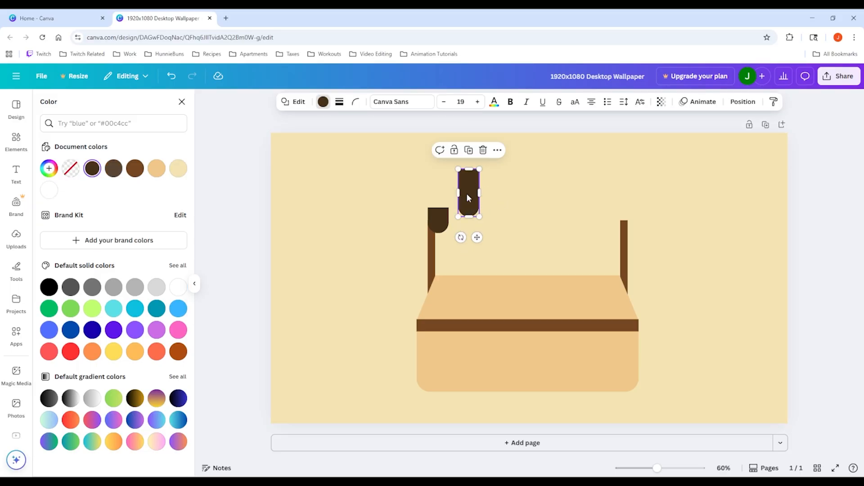
pyautogui.moveTo(467, 196); pyautogui.dragTo(436, 193)
pyautogui.moveTo(437, 230); pyautogui.dragTo(420, 233)
pyautogui.moveTo(438, 192); pyautogui.dragTo(440, 194)
pyautogui.click(496, 195)
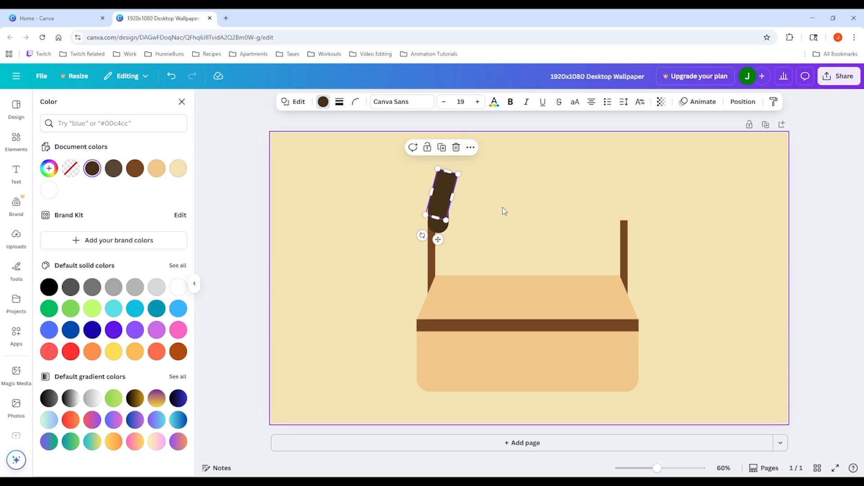
pyautogui.click(503, 208)
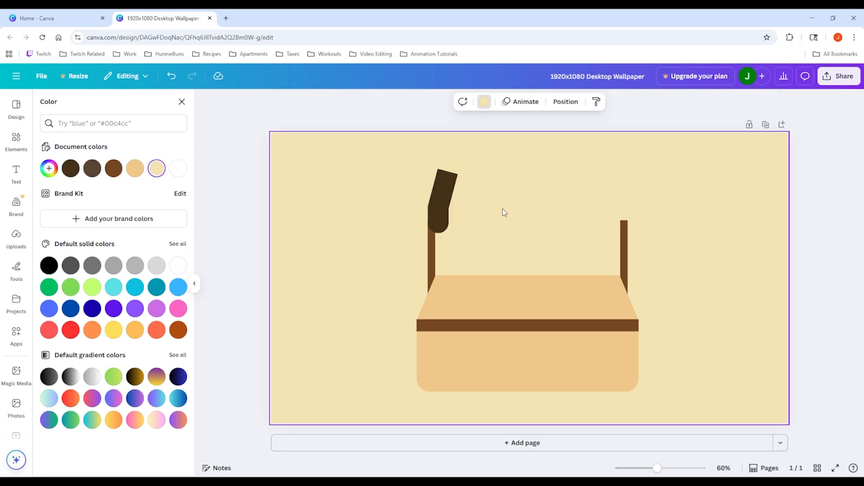
pyautogui.click(441, 202)
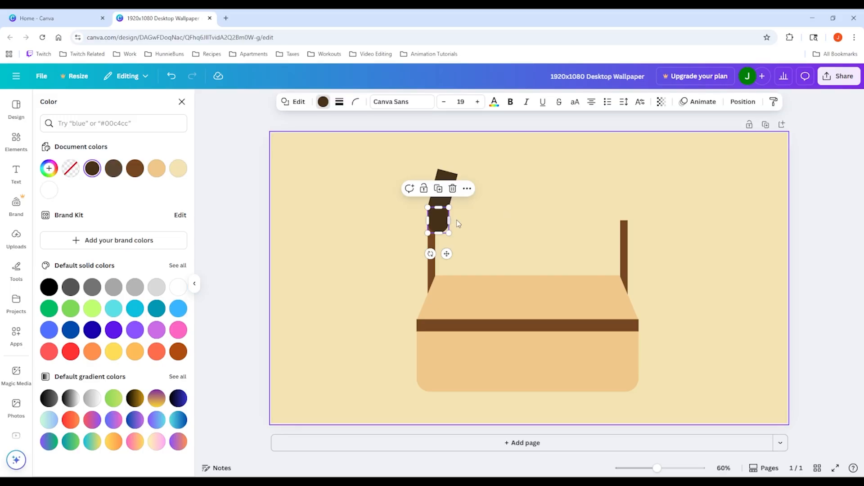
pyautogui.click(476, 217)
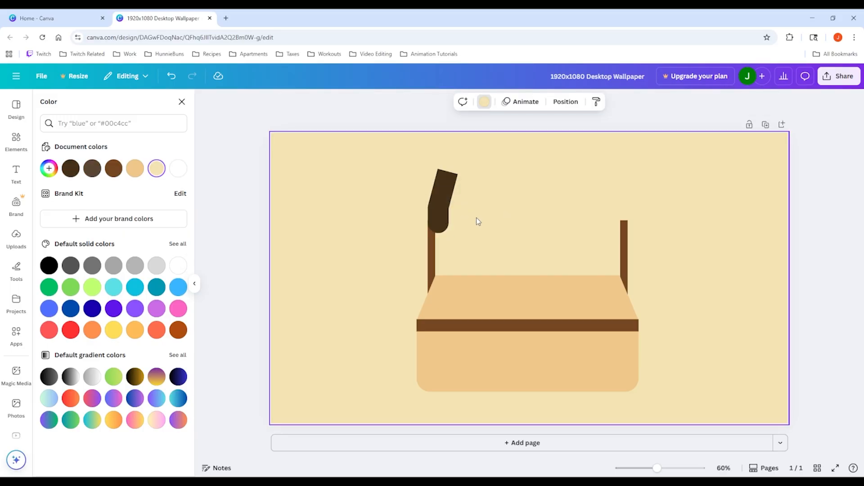
pyautogui.click(439, 221)
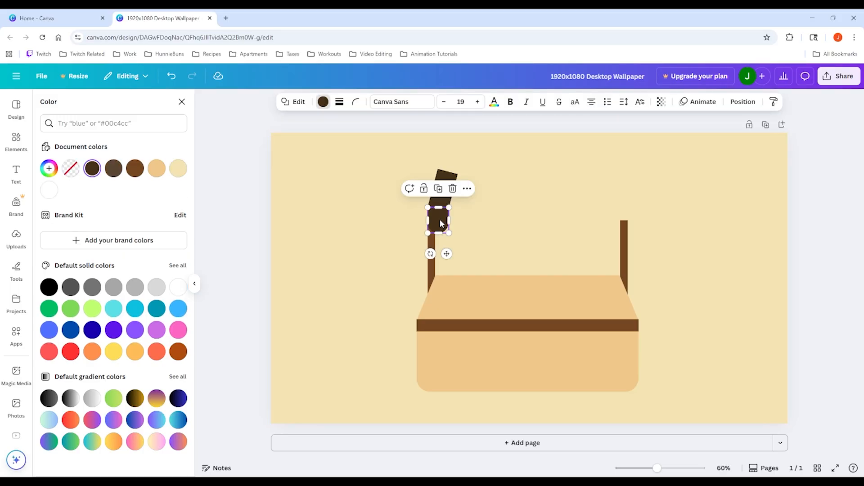
pyautogui.click(444, 175)
pyautogui.click(483, 220)
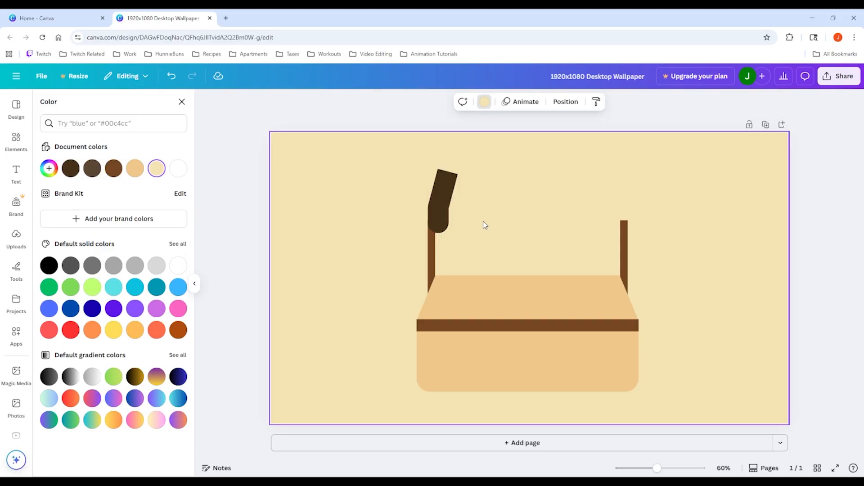
# - Group the small arch and the tilted arch above the left post into one object
pyautogui.click(437, 228)
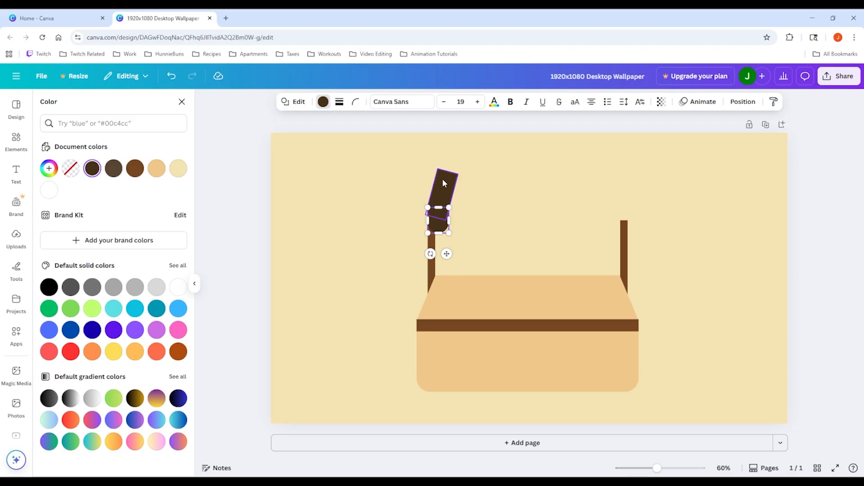
pyautogui.keyDown('shift'); pyautogui.click(441, 182); pyautogui.keyUp('shift')
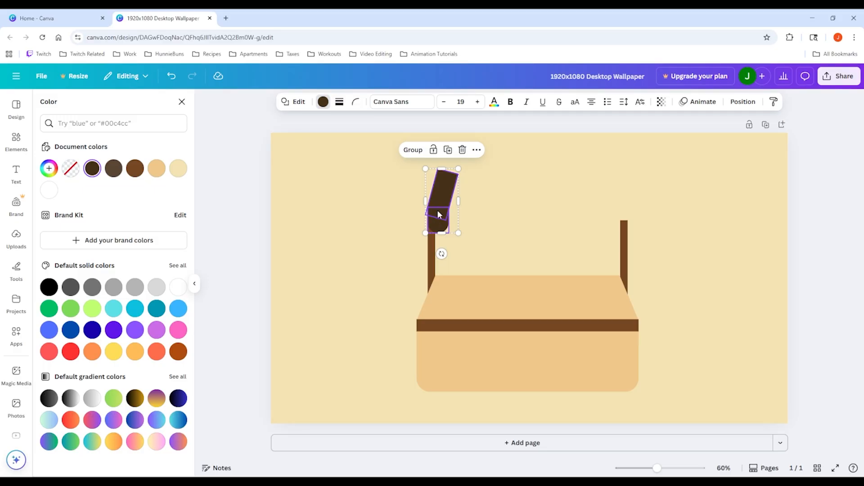
pyautogui.click(412, 151)
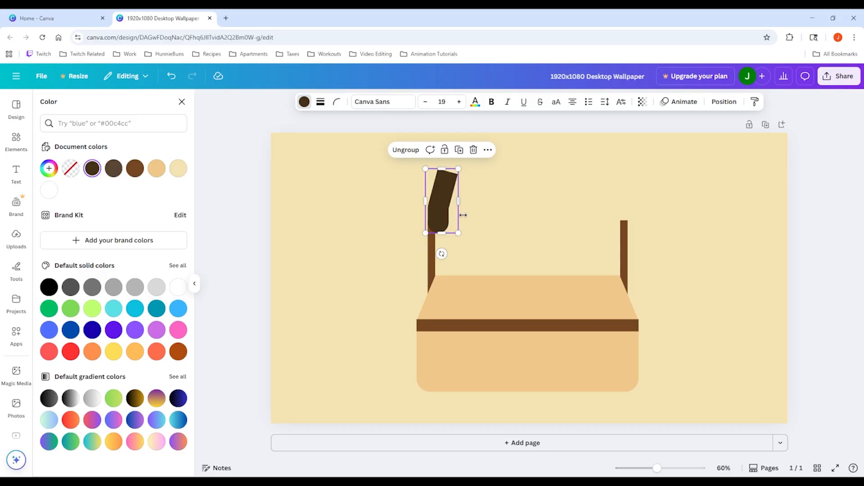
pyautogui.click(492, 218)
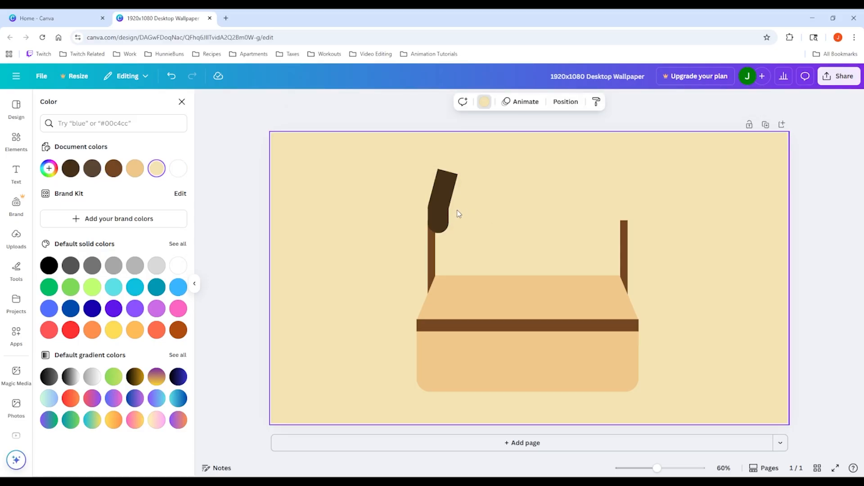
pyautogui.click(442, 201)
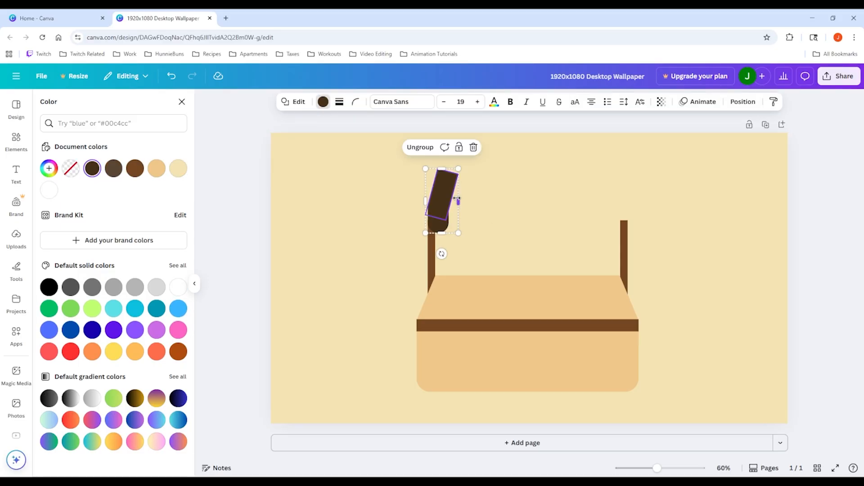
pyautogui.click(474, 208)
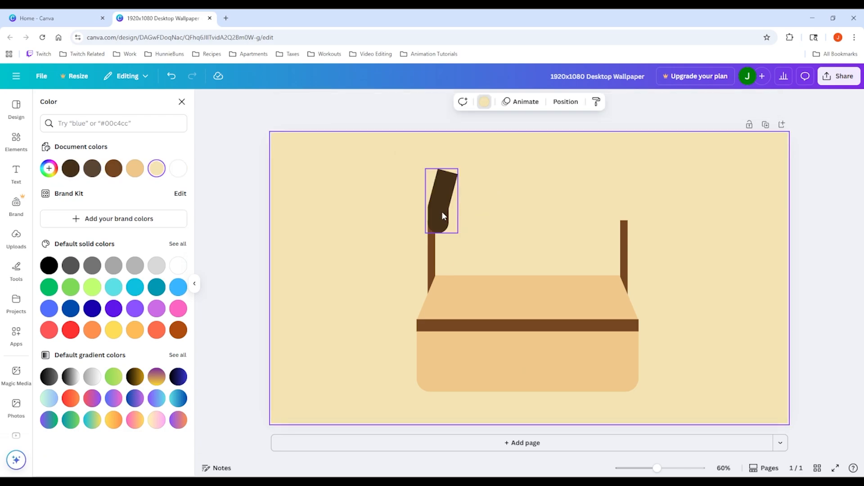
pyautogui.click(452, 221)
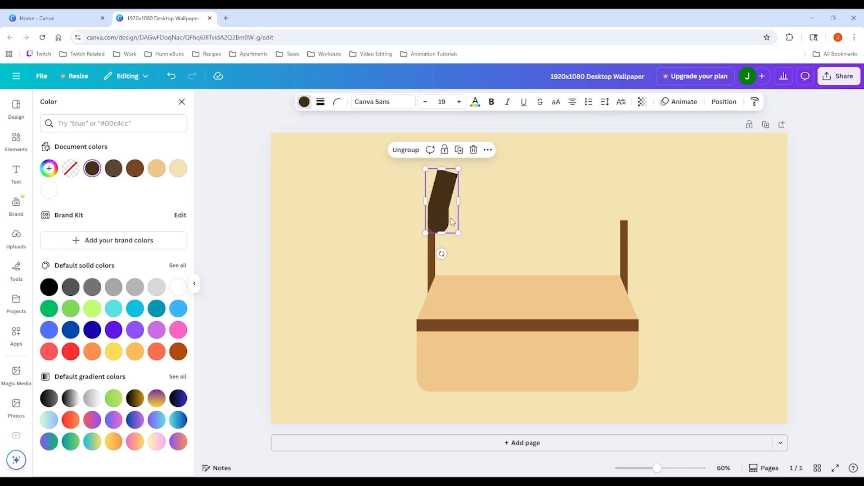
pyautogui.click(441, 187)
pyautogui.click(437, 228)
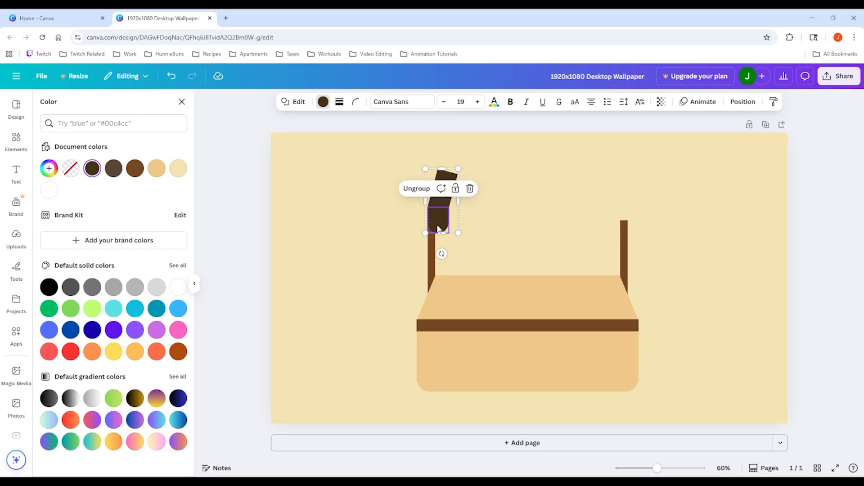
pyautogui.click(442, 176)
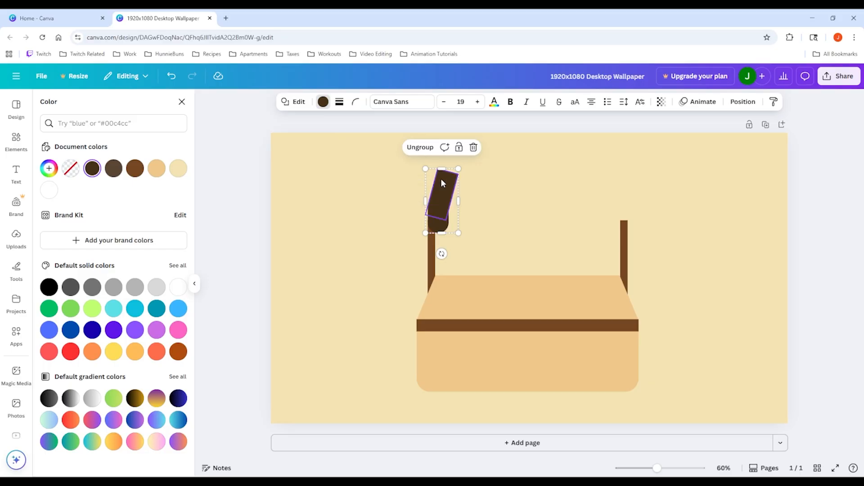
pyautogui.click(472, 212)
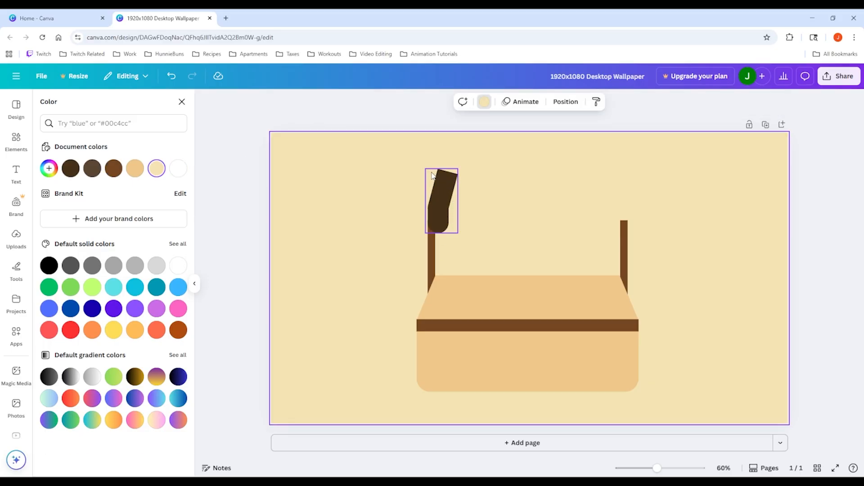
# - Duplicate the grouped dark bent piece above the left post and place the copy directly to its right
pyautogui.click(455, 219)
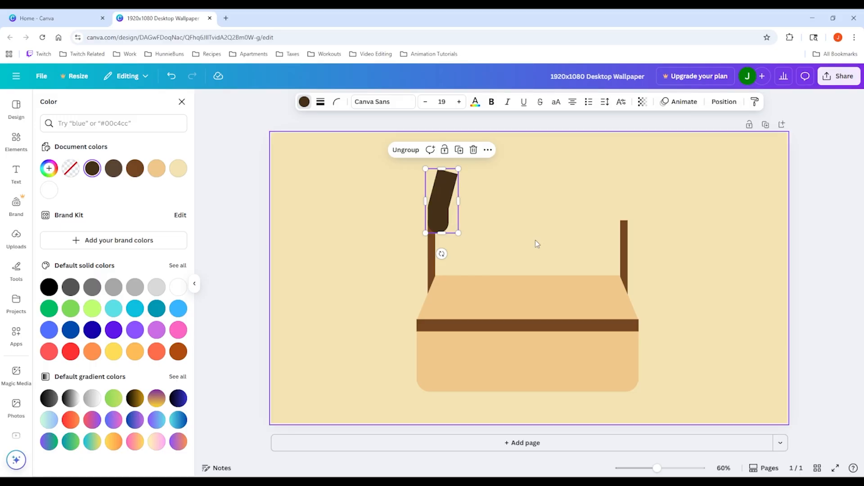
pyautogui.hotkey('ctrl', 'd')
pyautogui.moveTo(450, 207); pyautogui.dragTo(459, 200)
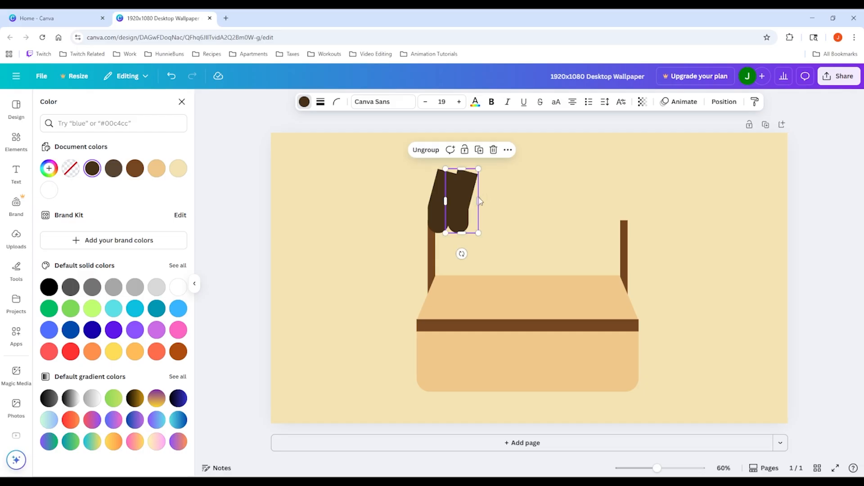
pyautogui.click(510, 201)
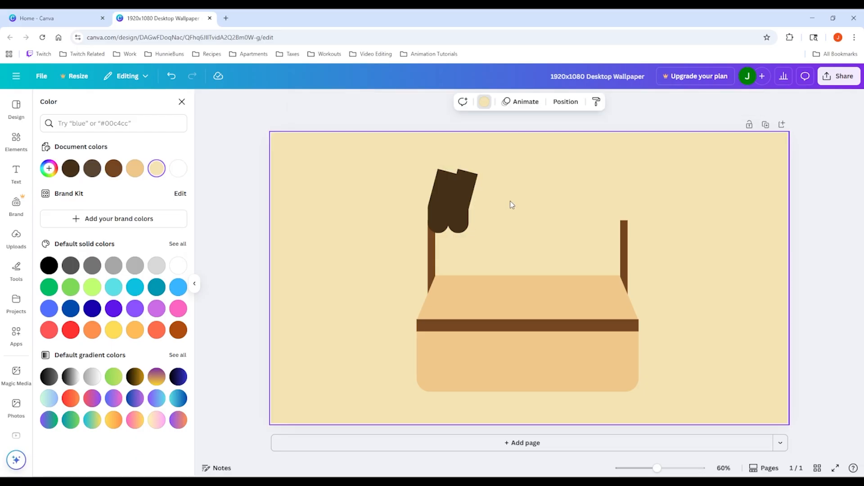
# - Recolor the copied bent piece to the document's pastel orange, #efc88b
pyautogui.click(461, 205)
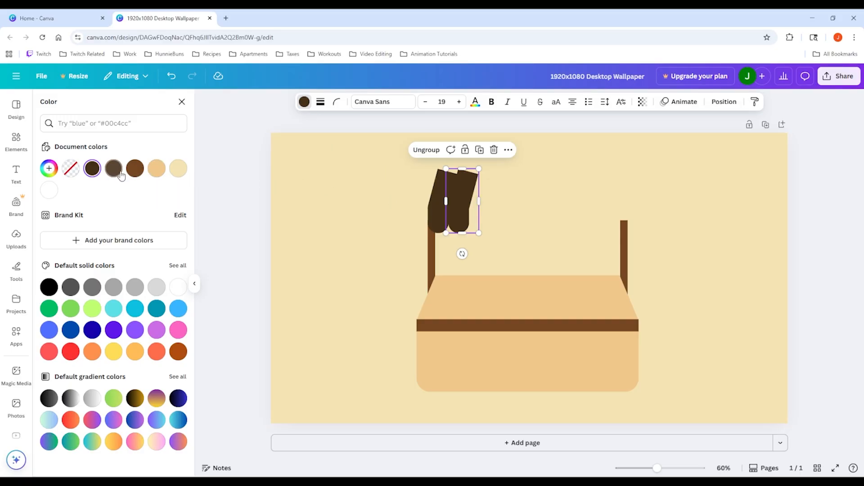
pyautogui.click(157, 173)
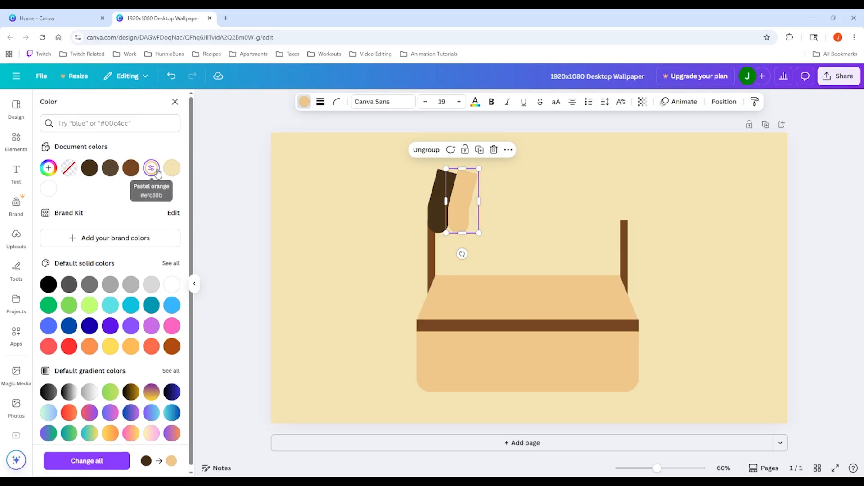
pyautogui.click(360, 221)
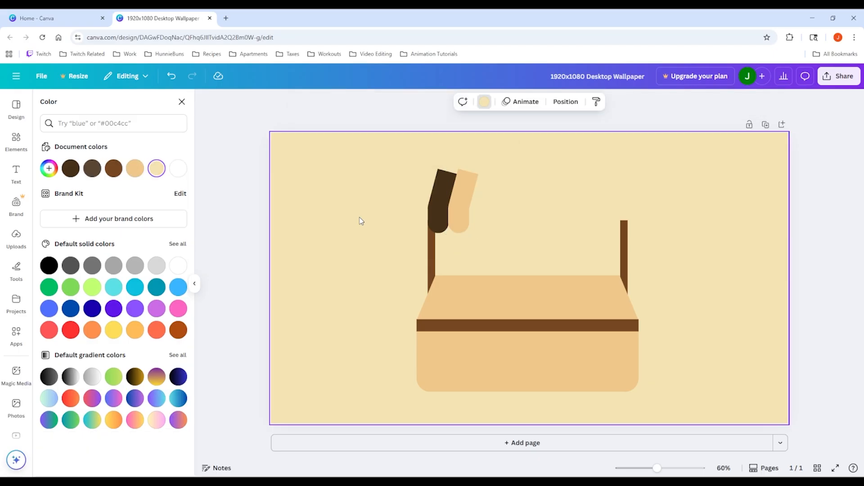
# - Duplicate the dark bent piece above the left post and place the copy against the right side of the tan piece
pyautogui.click(433, 179)
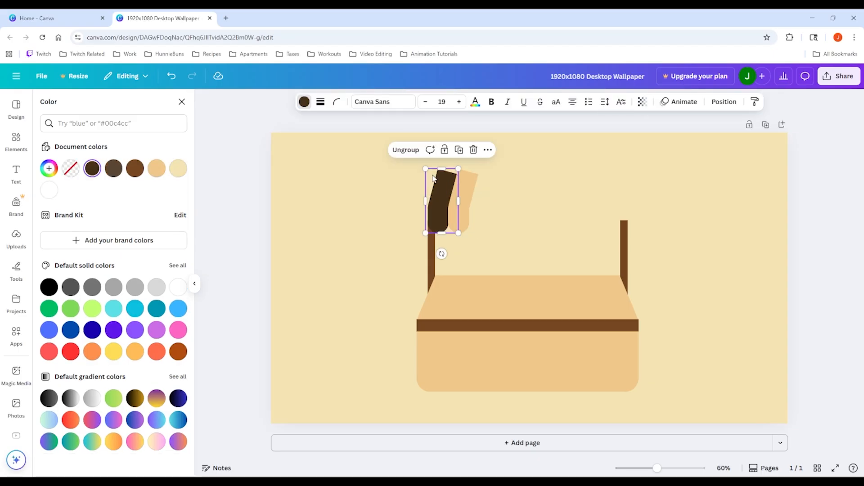
pyautogui.moveTo(446, 208); pyautogui.dragTo(482, 205)
pyautogui.click(693, 238)
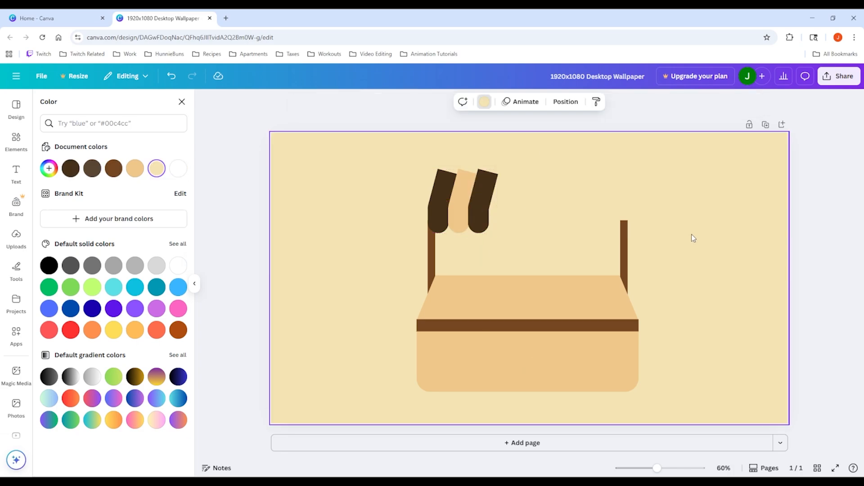
pyautogui.click(490, 217)
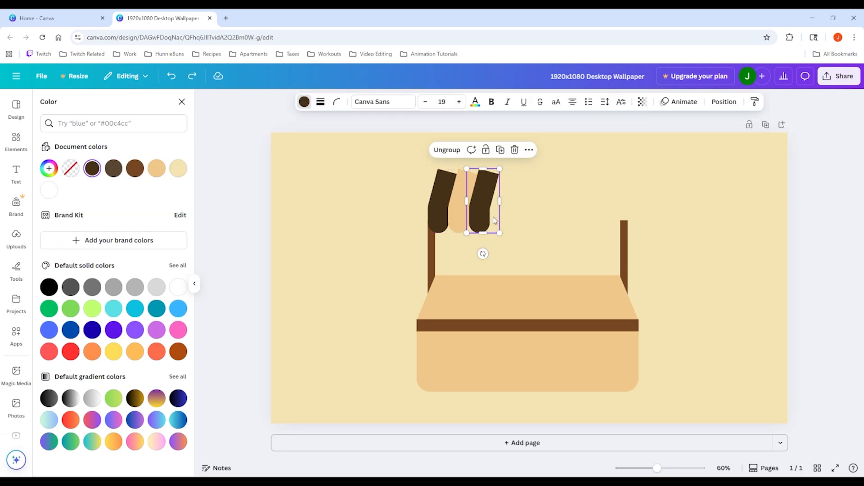
pyautogui.click(544, 220)
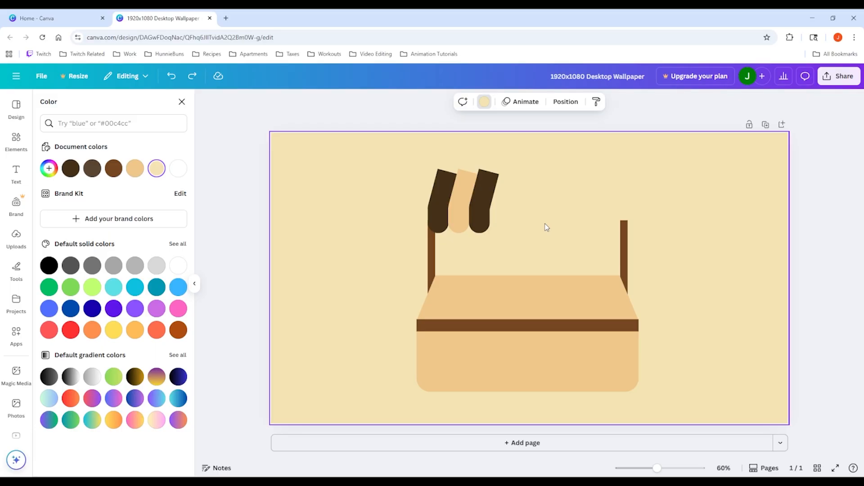
# - Place another copy of the dark bent piece in the open space near the right post and ungroup it
pyautogui.click(490, 218)
pyautogui.moveTo(490, 220); pyautogui.dragTo(576, 220)
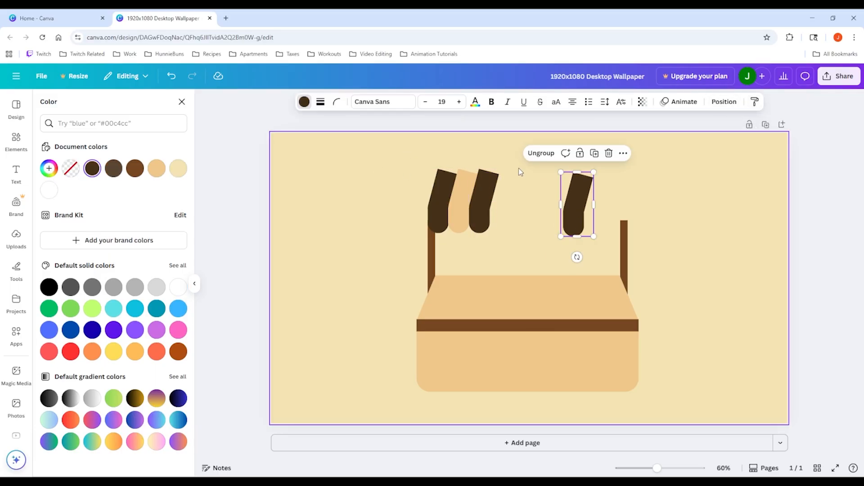
pyautogui.click(618, 208)
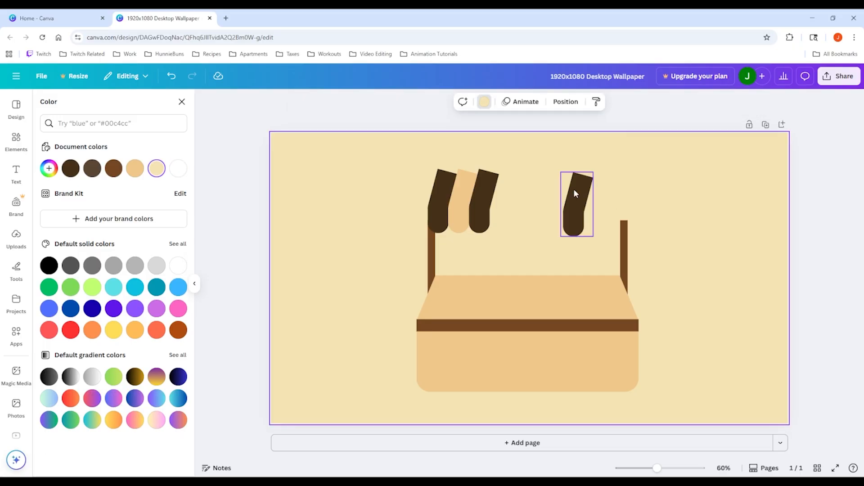
pyautogui.click(574, 190)
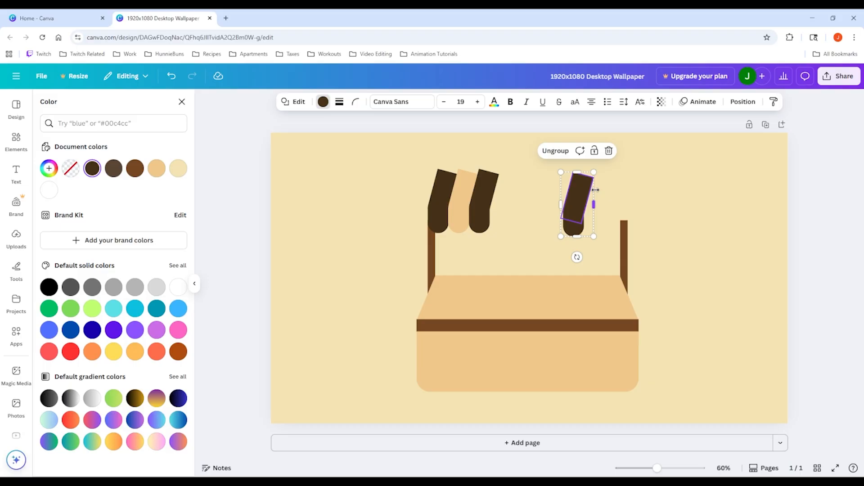
pyautogui.click(557, 153)
pyautogui.click(666, 194)
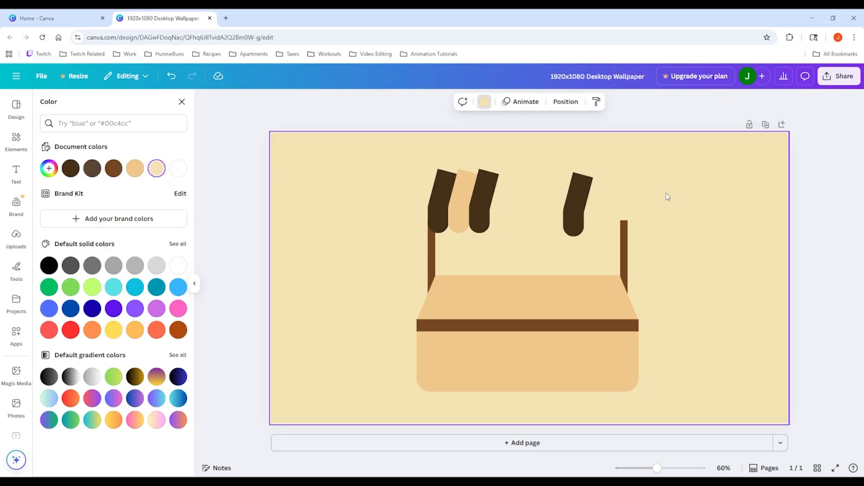
# - Tilt the ungrouped copy's taller arch to the left and shift it so its edges line up with the small arch below
pyautogui.click(578, 194)
pyautogui.click(614, 207)
pyautogui.click(579, 200)
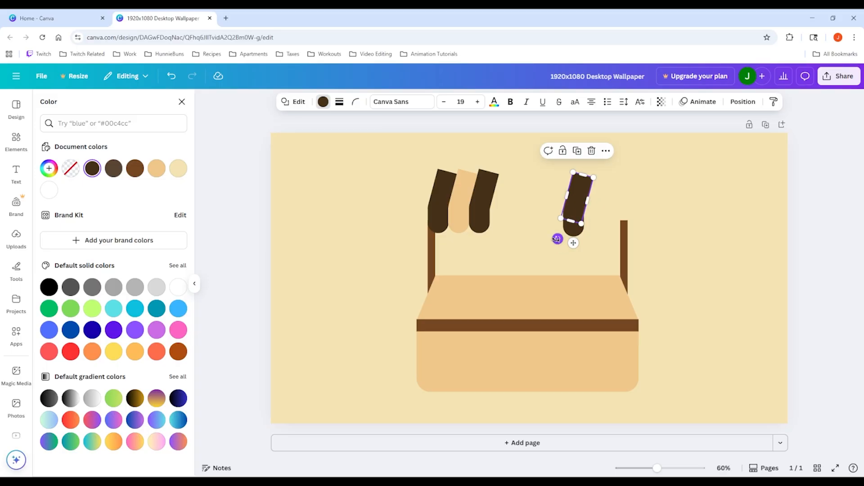
pyautogui.moveTo(556, 239); pyautogui.dragTo(578, 252)
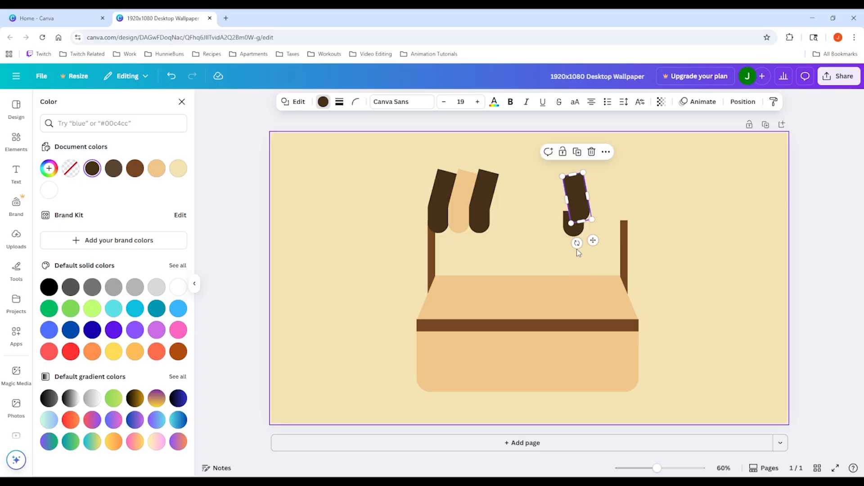
pyautogui.click(612, 185)
pyautogui.moveTo(578, 195); pyautogui.dragTo(570, 197)
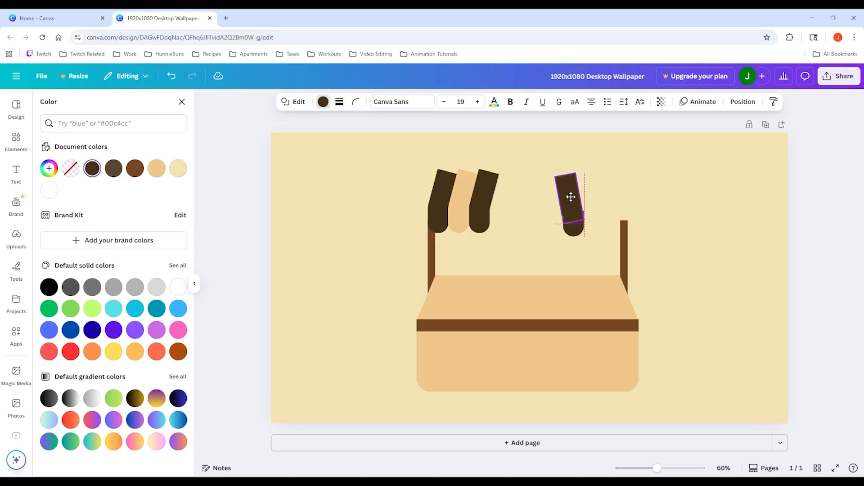
pyautogui.click(611, 223)
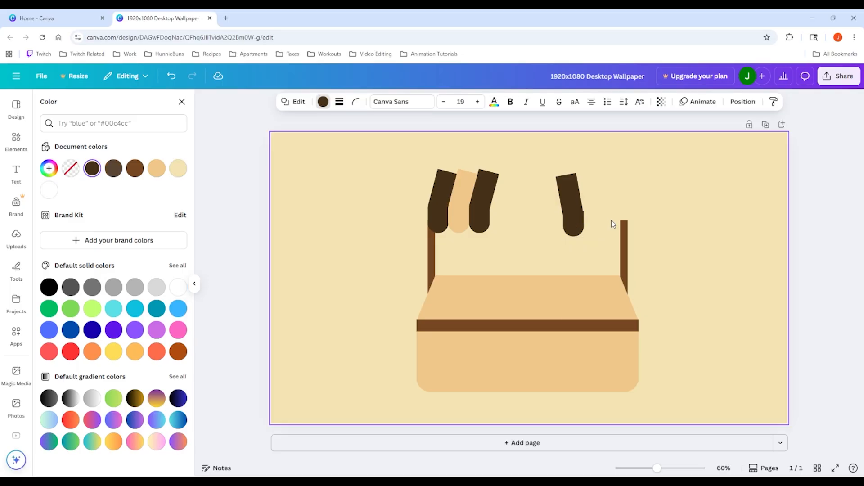
pyautogui.press('Right')
pyautogui.press('Right')
pyautogui.press('Right')
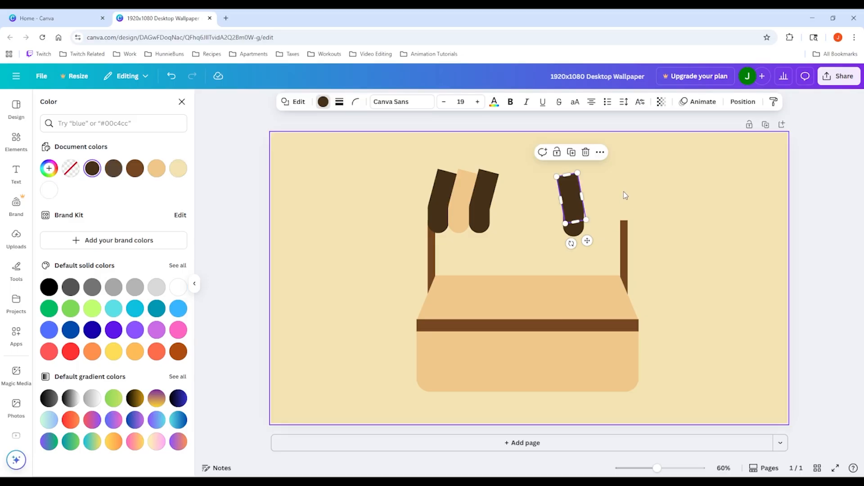
pyautogui.click(623, 194)
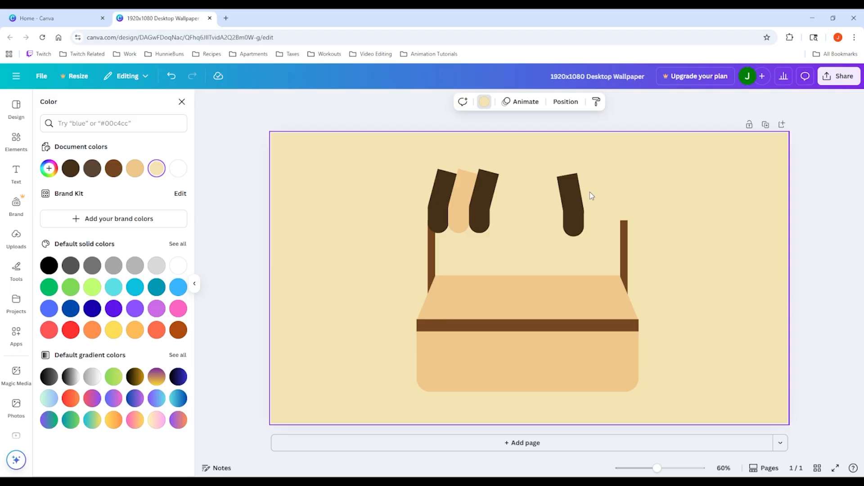
# - Group the left-tilted arch with its small arch and move the group onto the top of the right post
pyautogui.moveTo(594, 232); pyautogui.dragTo(545, 189)
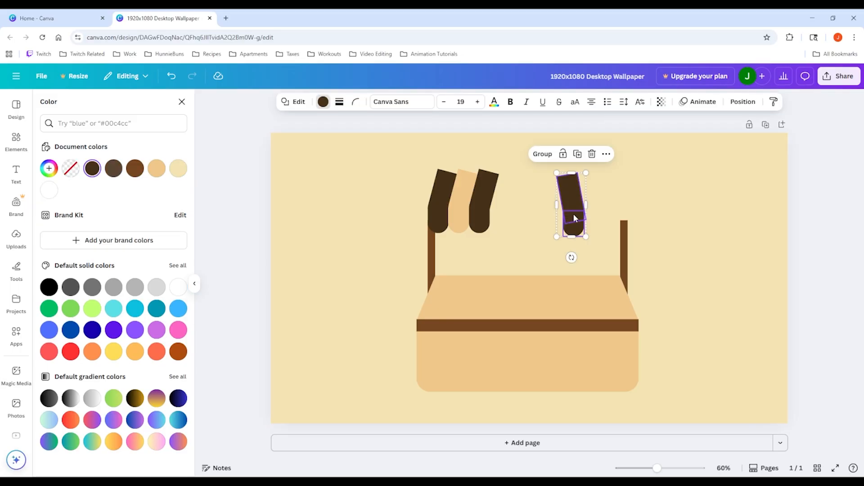
pyautogui.click(540, 155)
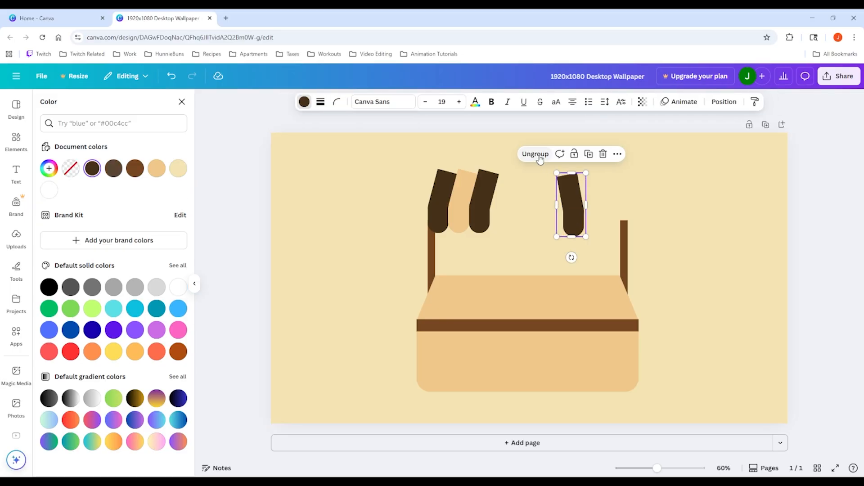
pyautogui.click(675, 203)
pyautogui.moveTo(573, 209); pyautogui.dragTo(618, 204)
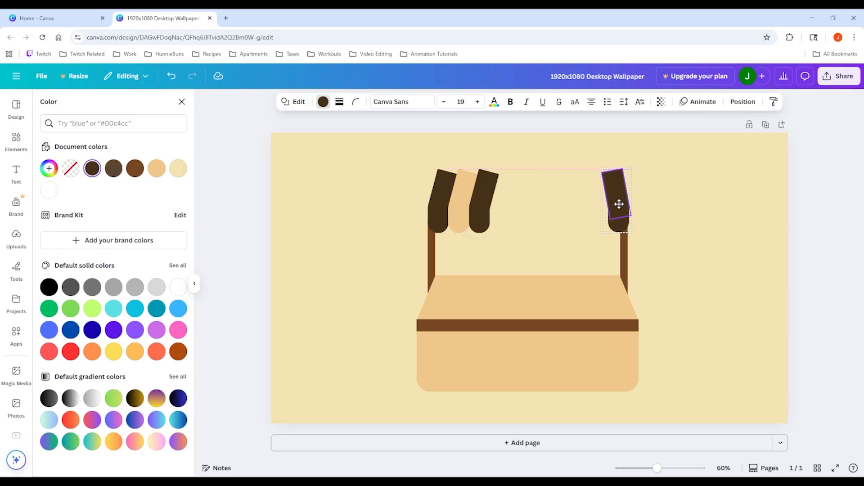
# - Duplicate the bent piece on the right post, place the copy directly to its left and color it pastel orange
pyautogui.moveTo(618, 203); pyautogui.dragTo(589, 201)
pyautogui.hotkey('ctrl', 'd')
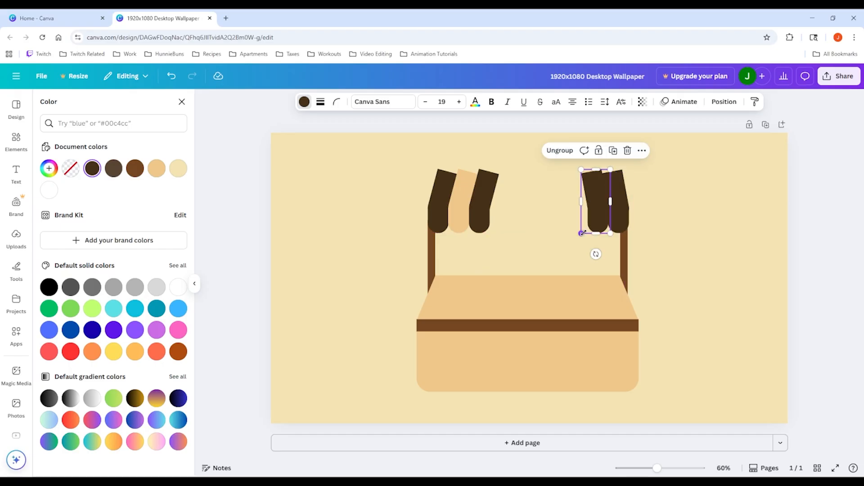
pyautogui.click(157, 170)
pyautogui.click(685, 245)
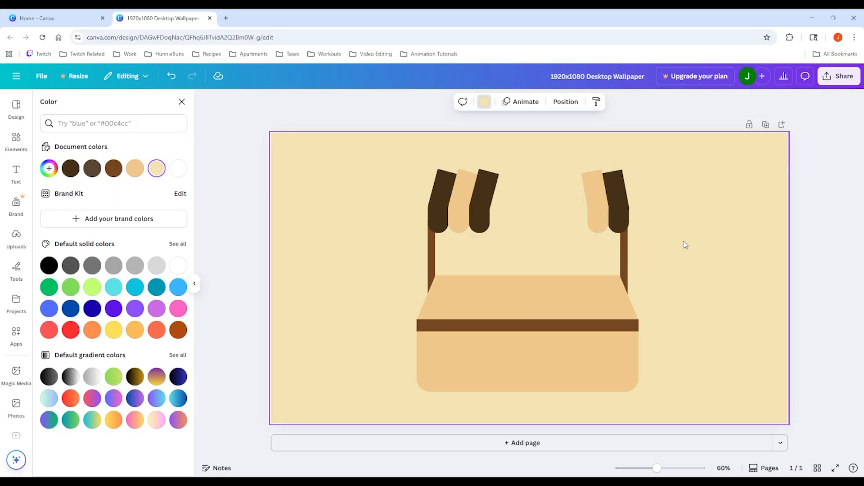
# - Duplicate the dark bent piece on the right post and place the copy to the left of the tan piece
pyautogui.click(623, 212)
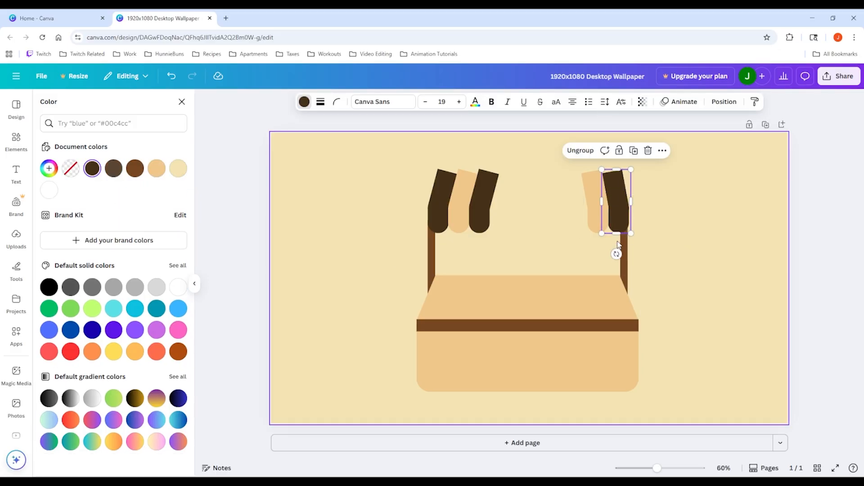
pyautogui.moveTo(623, 219); pyautogui.dragTo(578, 211)
pyautogui.click(679, 217)
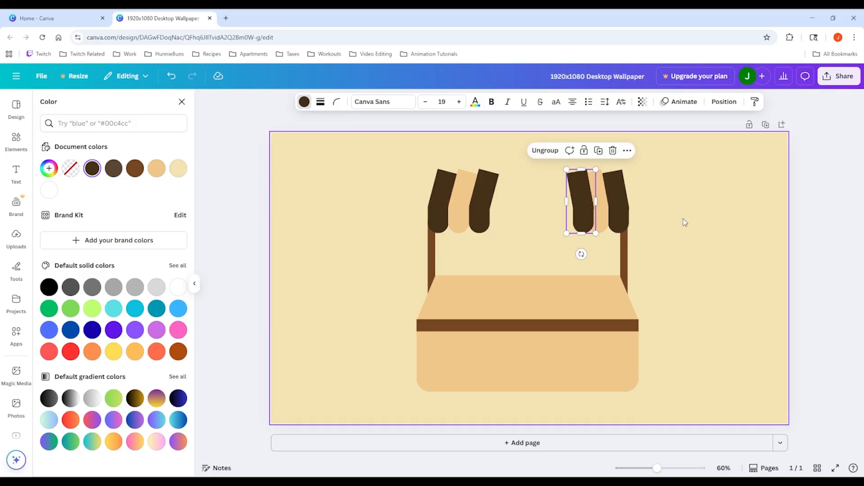
# - Duplicate the tan bent piece in the awning's right half and place the copy directly left of the leftmost dark piece there
pyautogui.click(590, 231)
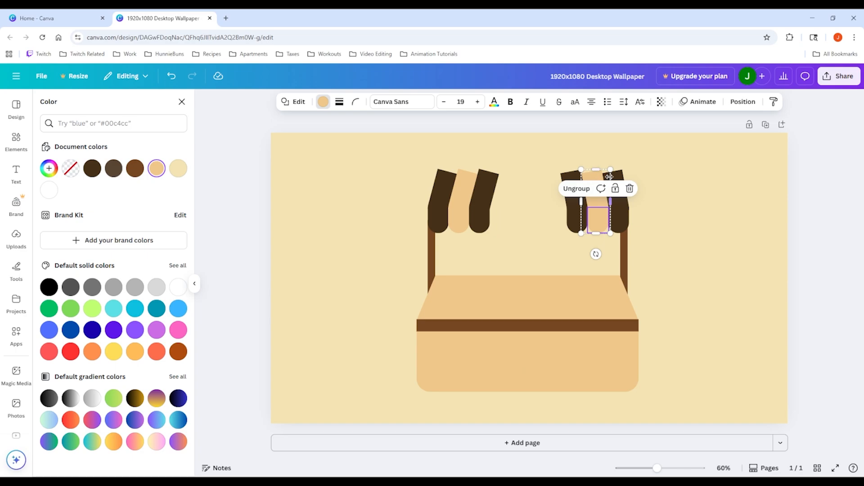
pyautogui.click(607, 177)
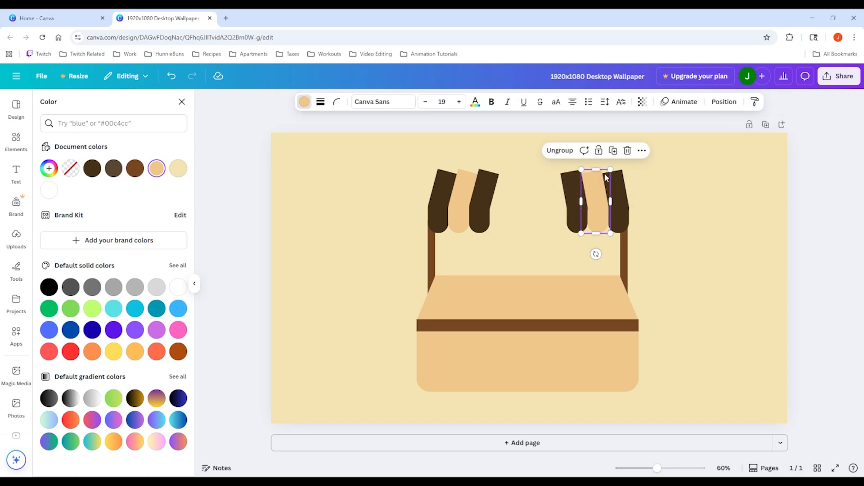
pyautogui.moveTo(601, 211); pyautogui.dragTo(555, 208)
# - Duplicate the tan bent piece in the awning's left half and place the copy directly right of the second dark piece
pyautogui.click(465, 230)
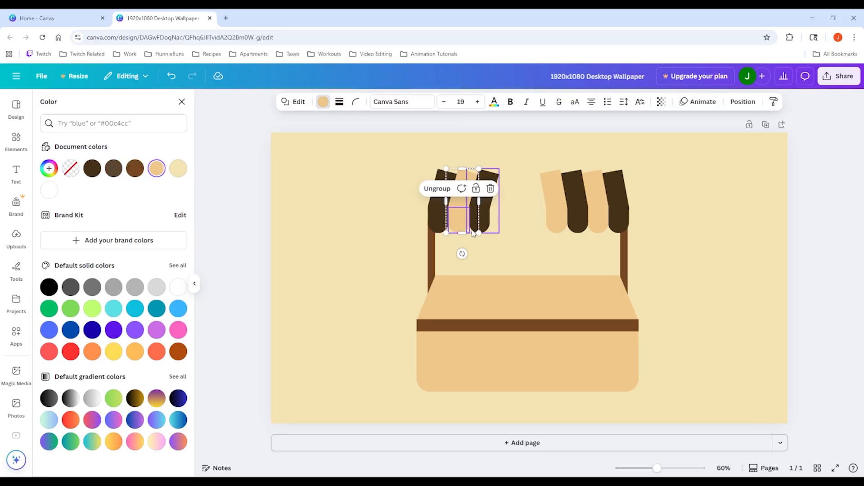
pyautogui.moveTo(452, 173); pyautogui.dragTo(451, 169)
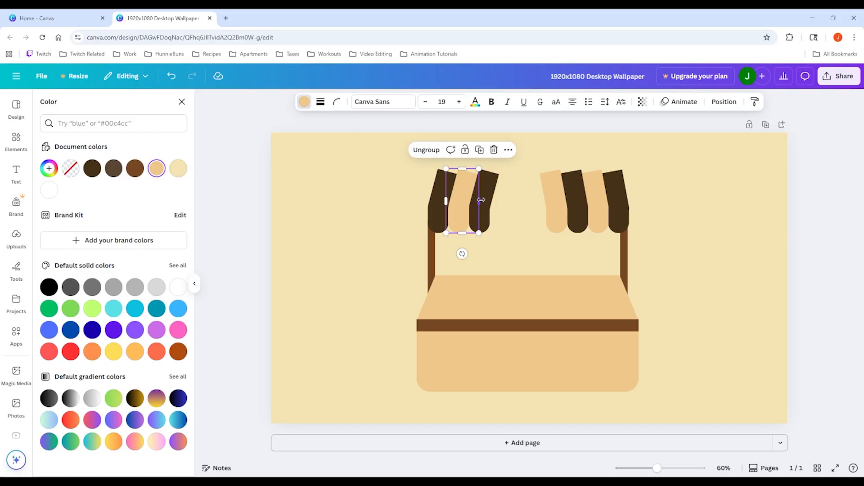
pyautogui.hotkey('ctrl', 'd')
pyautogui.moveTo(464, 215); pyautogui.dragTo(499, 212)
pyautogui.click(648, 252)
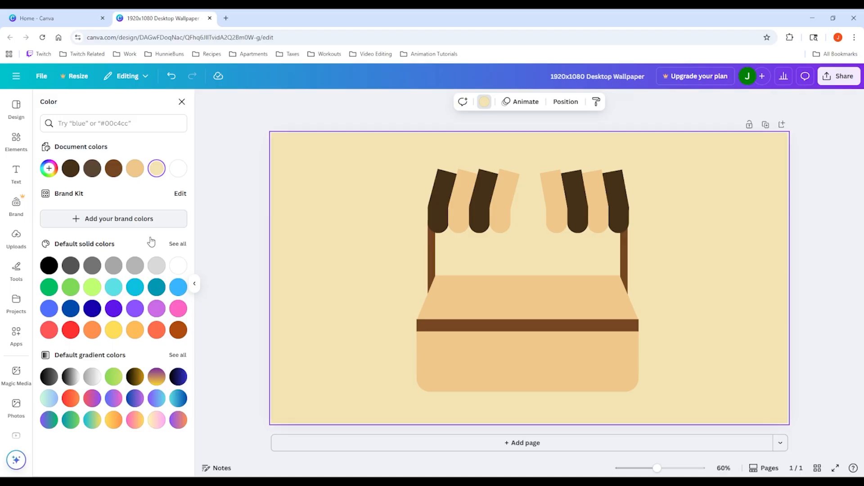
# - Duplicate the second dark bent piece in the awning's left half and place the copy in the central gap
pyautogui.click(479, 232)
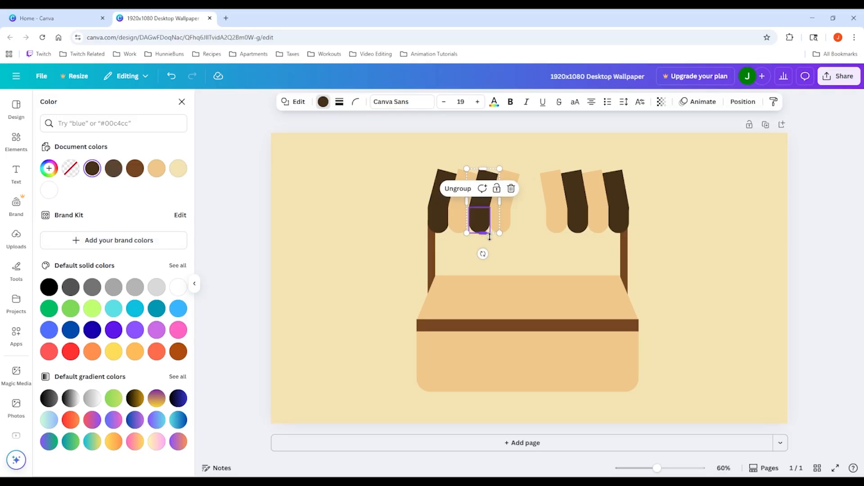
pyautogui.moveTo(487, 214); pyautogui.dragTo(534, 211)
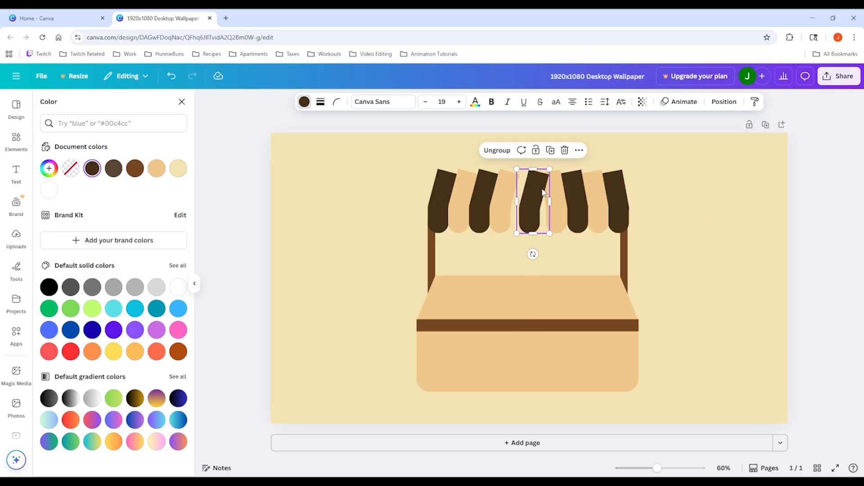
pyautogui.click(675, 202)
# - Ungroup the central dark piece, delete its tilted arch and stretch the small arch upward into a straight vertical stripe
pyautogui.doubleClick(540, 184)
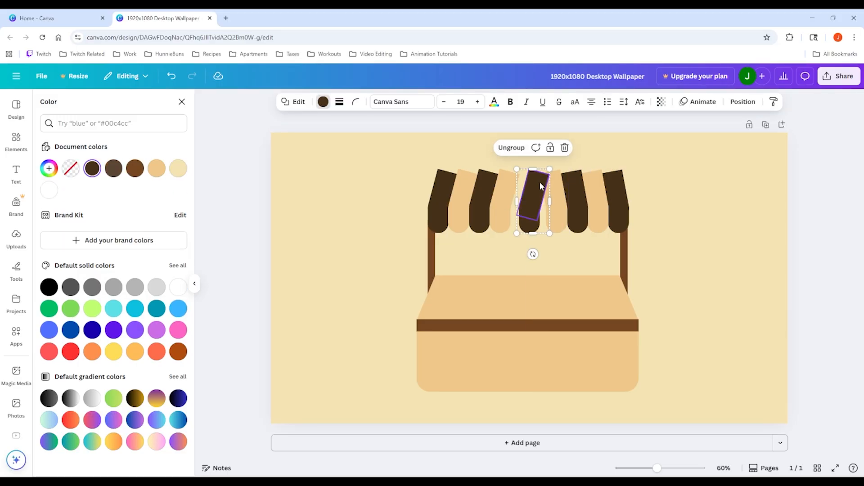
pyautogui.click(511, 147)
pyautogui.moveTo(540, 189); pyautogui.dragTo(700, 203)
pyautogui.click(529, 220)
pyautogui.moveTo(530, 208); pyautogui.dragTo(533, 173)
pyautogui.click(692, 208)
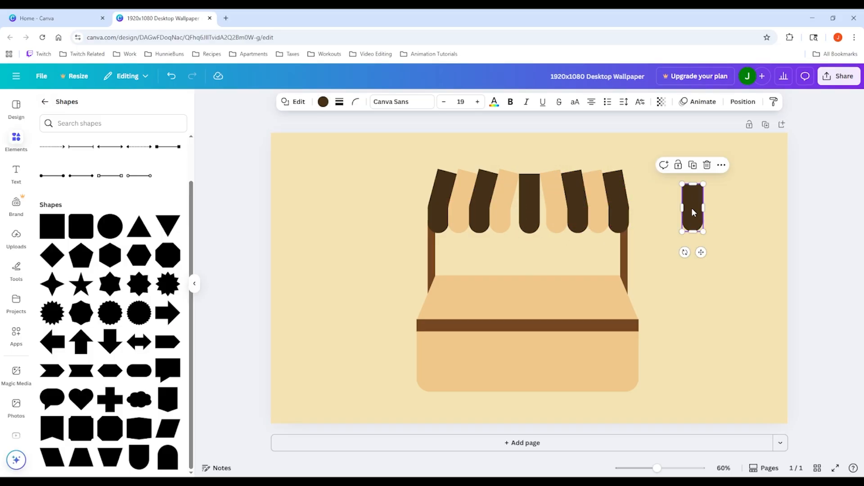
pyautogui.press('Delete')
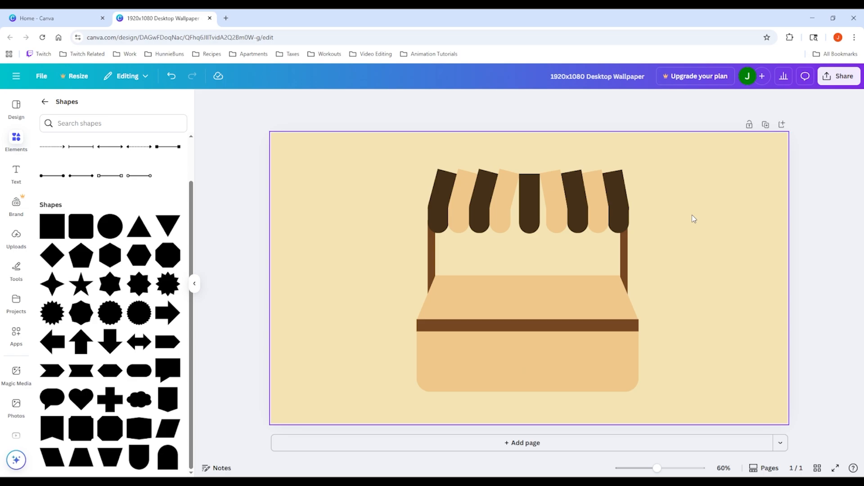
# - Widen the straight dark stripe at the awning's center slightly to narrow the gaps beside it
pyautogui.click(507, 212)
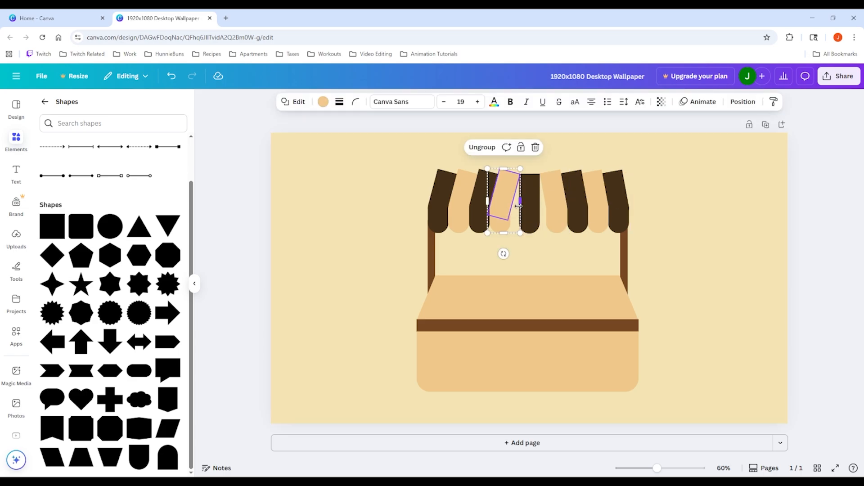
pyautogui.click(683, 249)
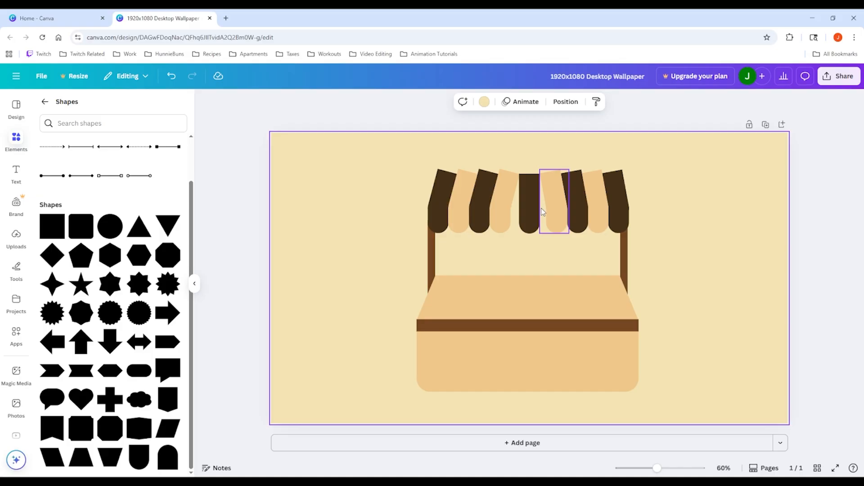
pyautogui.click(522, 207)
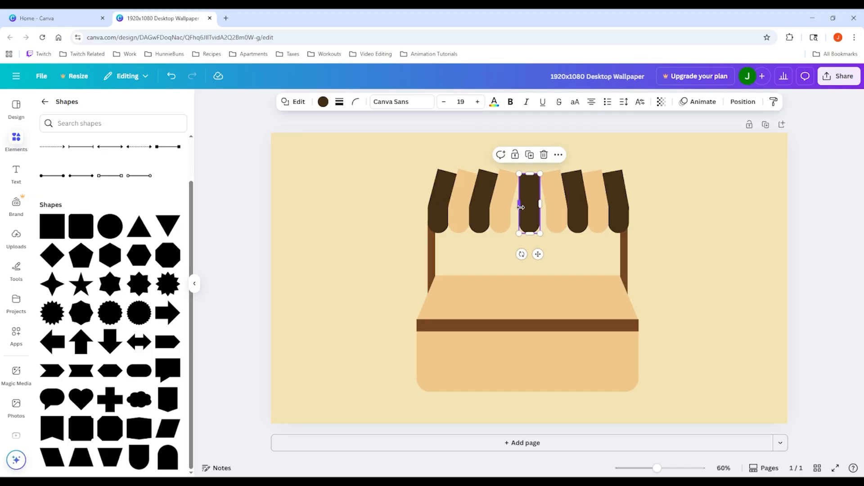
pyautogui.moveTo(517, 204); pyautogui.dragTo(531, 199)
pyautogui.click(710, 215)
pyautogui.click(532, 212)
pyautogui.click(719, 210)
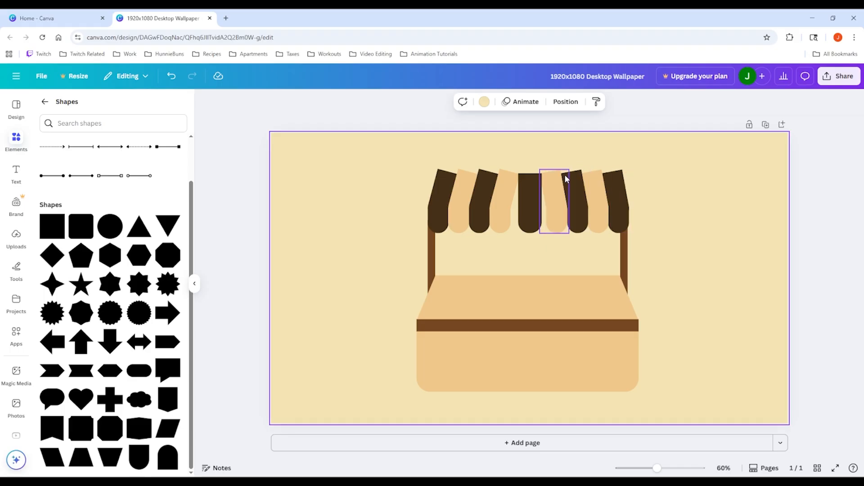
pyautogui.moveTo(660, 176); pyautogui.dragTo(763, 292)
pyautogui.moveTo(646, 206); pyautogui.dragTo(765, 304)
pyautogui.moveTo(665, 165); pyautogui.dragTo(715, 290)
pyautogui.moveTo(679, 379); pyautogui.dragTo(582, 364)
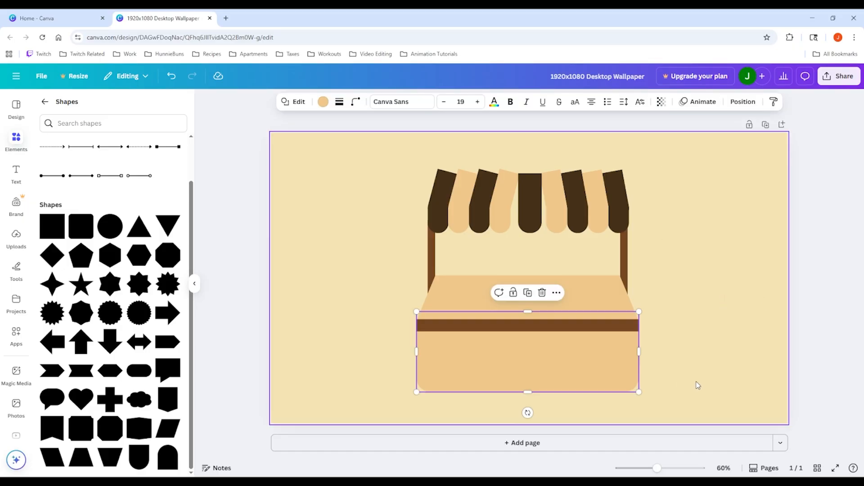
pyautogui.click(700, 378)
pyautogui.moveTo(714, 369); pyautogui.dragTo(548, 309)
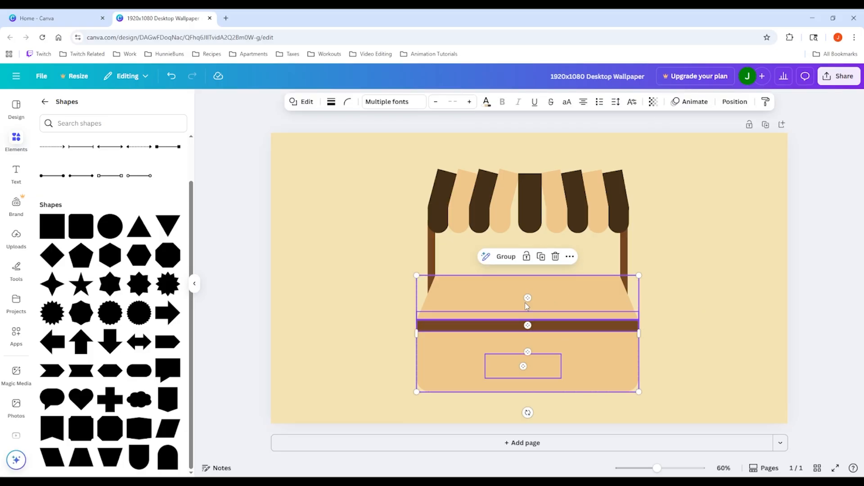
pyautogui.click(723, 293)
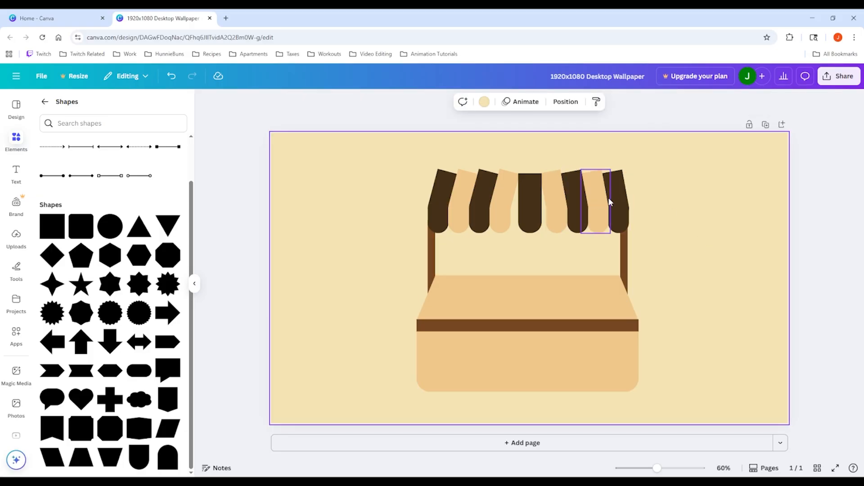
# - Select the four awning pieces right of the central stripe and stretch them together leftward to close the gap
pyautogui.moveTo(549, 152); pyautogui.dragTo(652, 179)
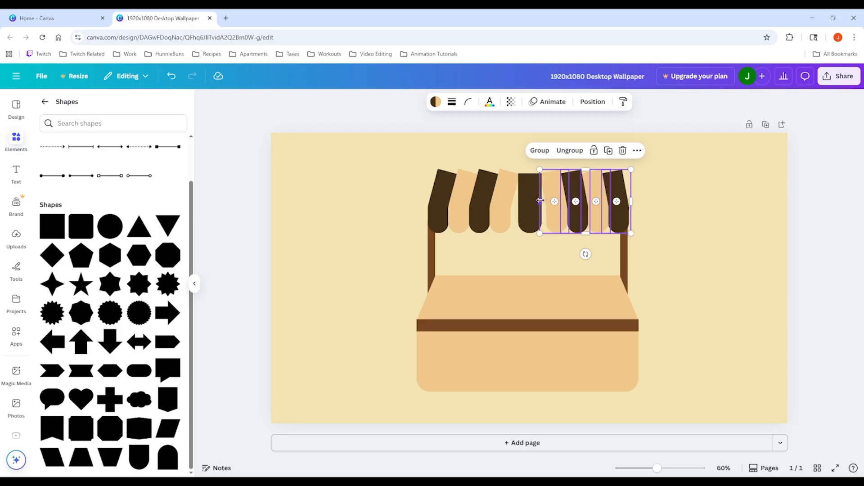
pyautogui.moveTo(540, 204); pyautogui.dragTo(535, 204)
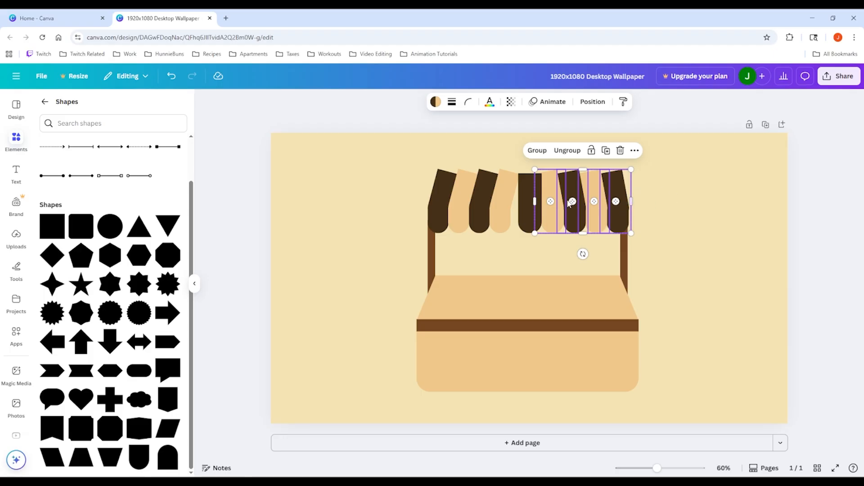
pyautogui.click(660, 216)
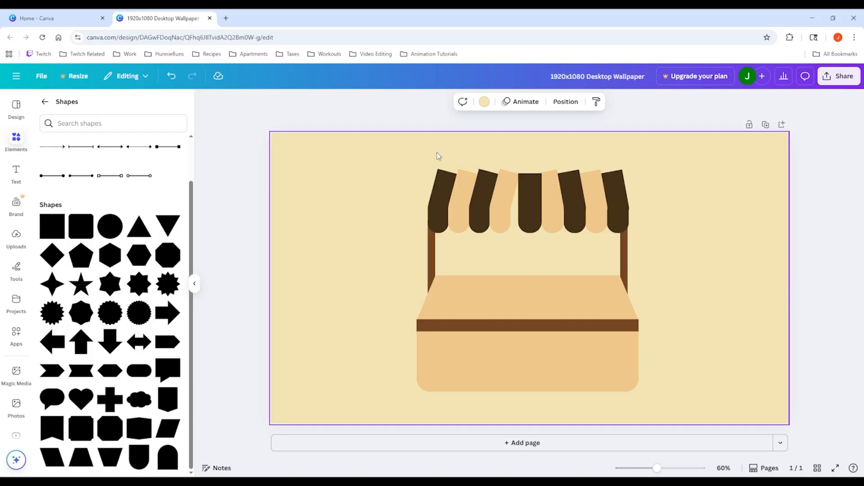
# - Stretch the four awning pieces left of the central stripe together rightward until they meet it
pyautogui.moveTo(436, 153); pyautogui.dragTo(503, 187)
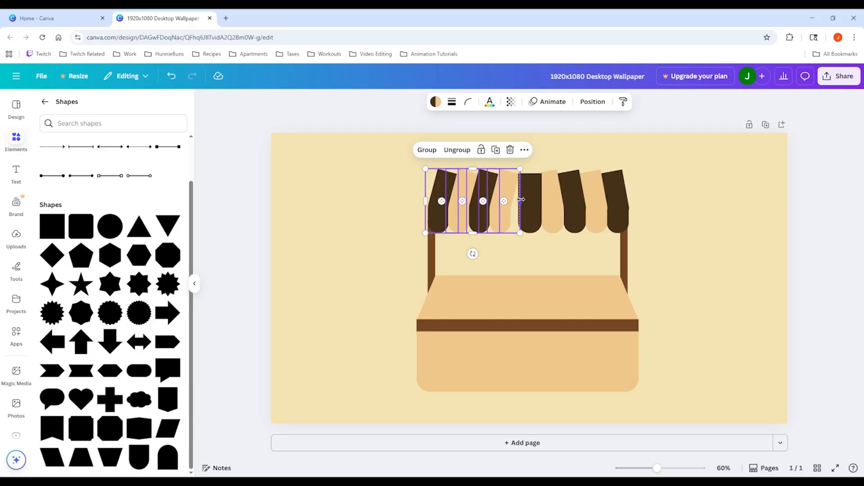
pyautogui.moveTo(520, 201); pyautogui.dragTo(529, 202)
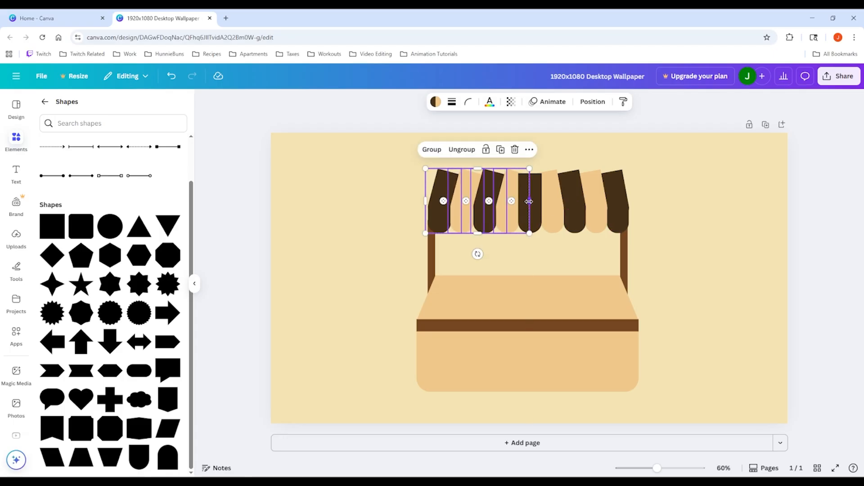
pyautogui.click(678, 212)
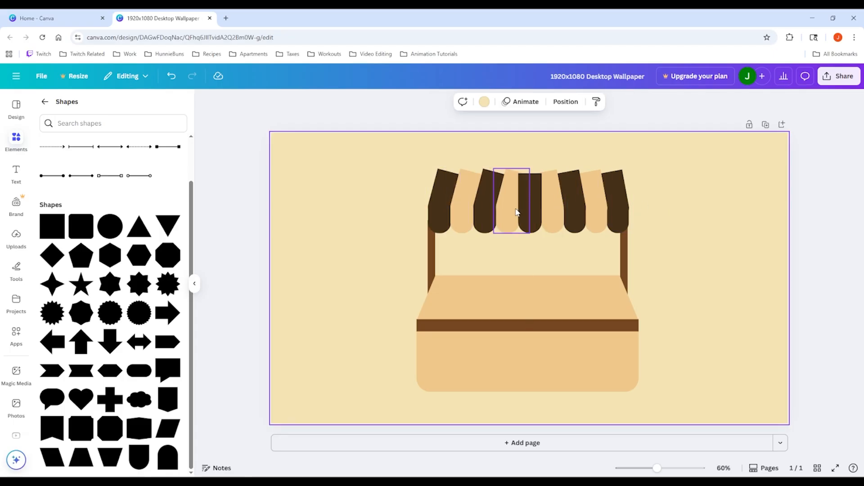
pyautogui.click(551, 203)
pyautogui.moveTo(565, 202); pyautogui.dragTo(564, 202)
pyautogui.click(81, 226)
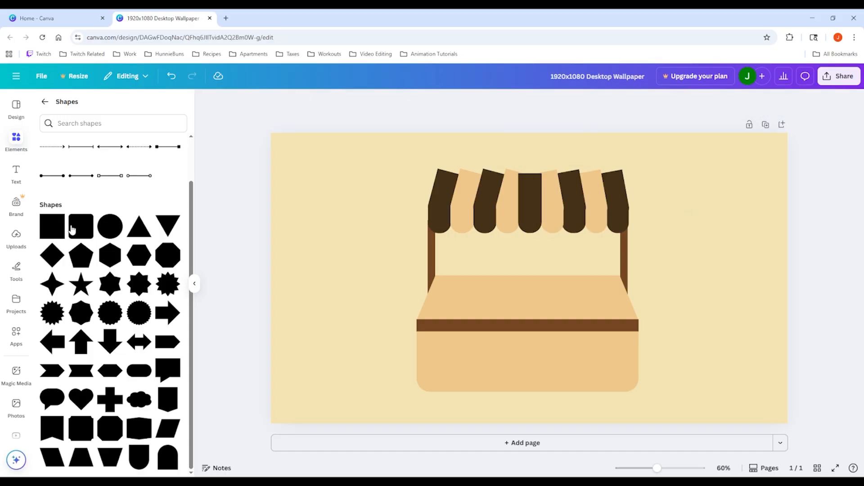
pyautogui.click(677, 276)
pyautogui.moveTo(545, 264); pyautogui.dragTo(351, 256)
pyautogui.moveTo(336, 229); pyautogui.dragTo(334, 292)
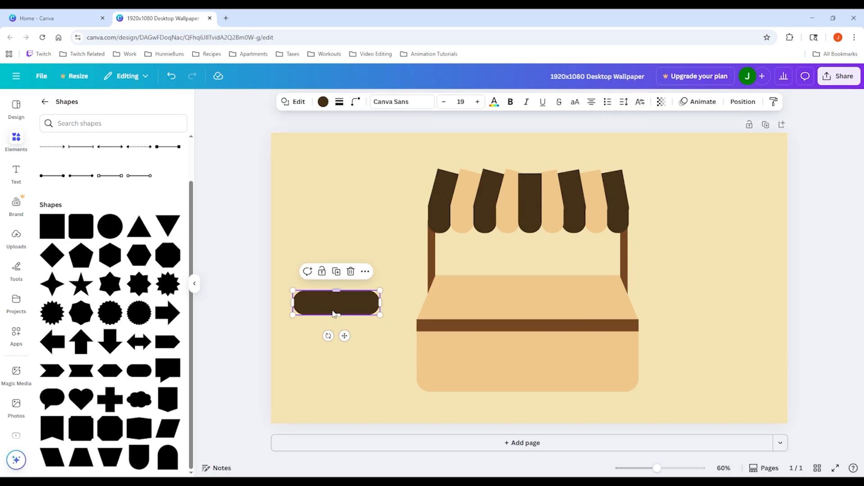
pyautogui.click(390, 303)
pyautogui.click(349, 306)
pyautogui.press('Delete')
# - Add a rounded square and shape it into a thin horizontal bar spanning the awning's top edge
pyautogui.click(86, 220)
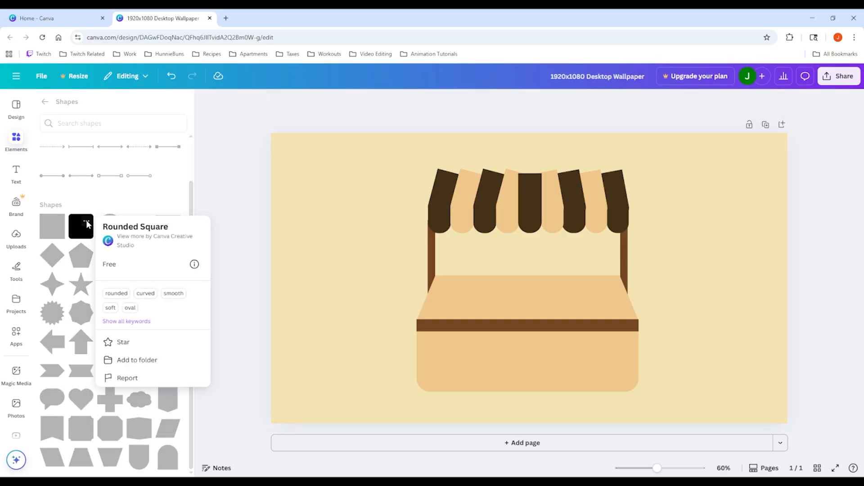
pyautogui.click(84, 237)
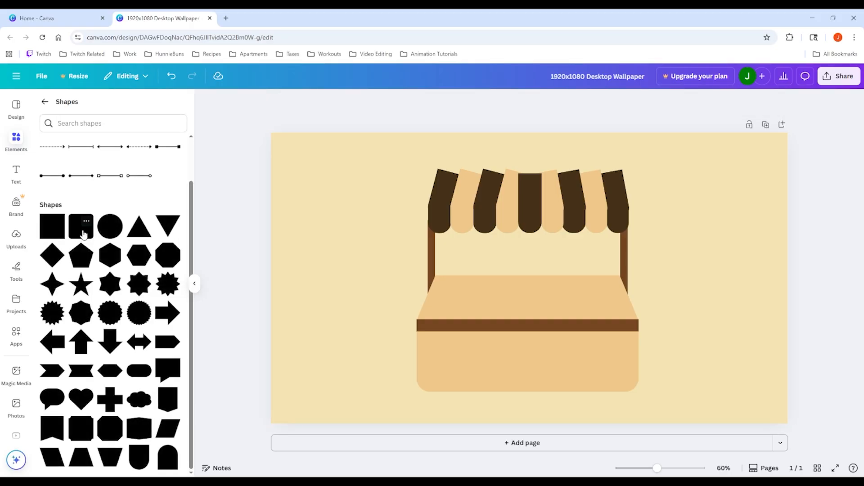
pyautogui.click(81, 231)
pyautogui.moveTo(526, 262); pyautogui.dragTo(345, 297)
pyautogui.moveTo(353, 302); pyautogui.dragTo(628, 176)
# - Color the bar on top of the awning the same medium brown as the posts
pyautogui.click(323, 103)
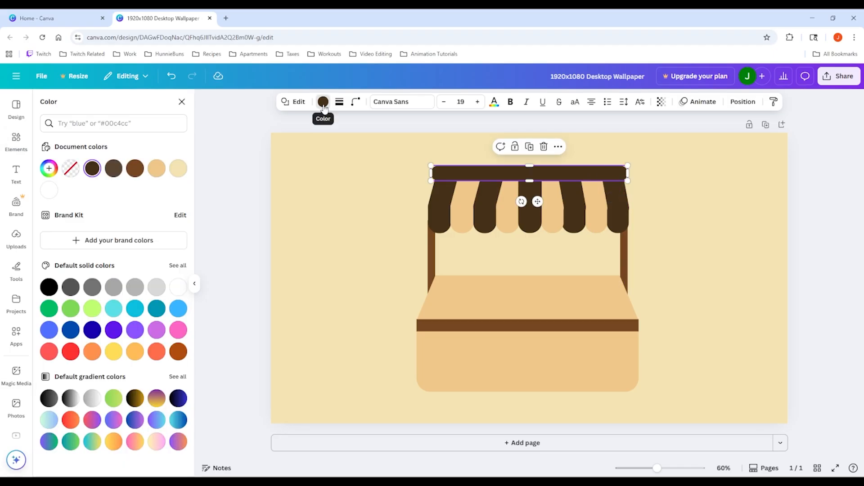
pyautogui.click(135, 170)
pyautogui.click(325, 203)
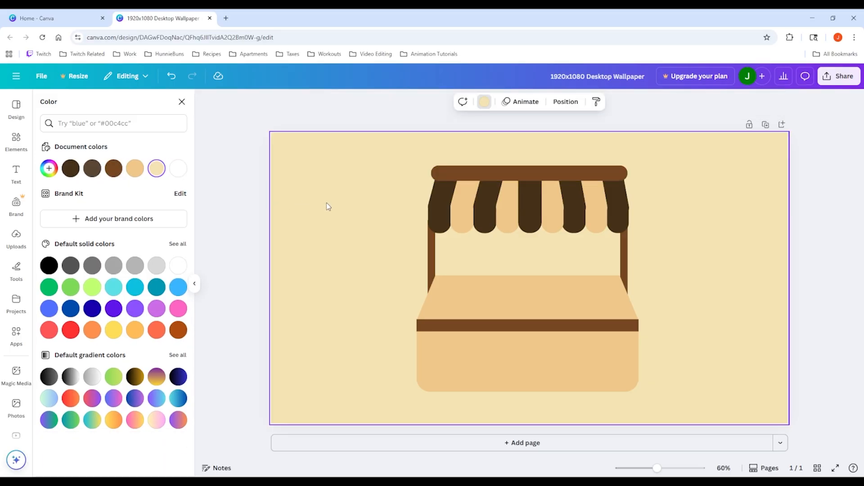
pyautogui.press('Escape')
# - Add an oblong shape right of the stall, about 270 px high down to the base's bottom and extending past the page's right edge
pyautogui.click(145, 365)
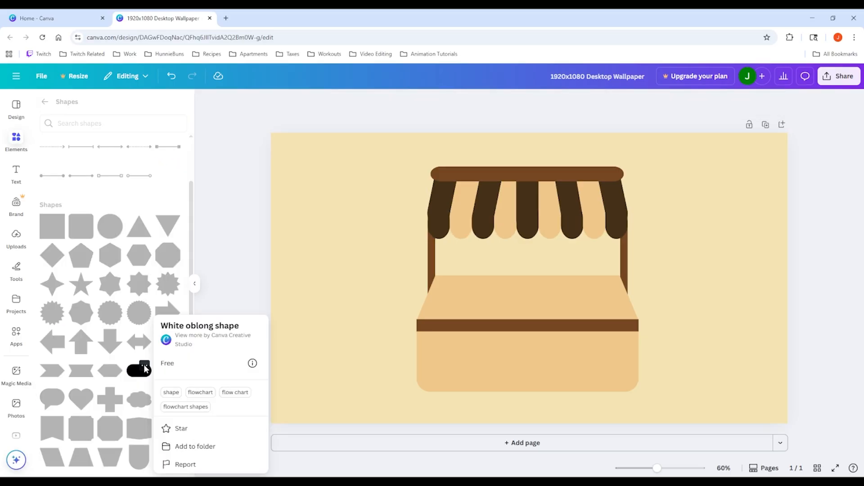
pyautogui.click(135, 373)
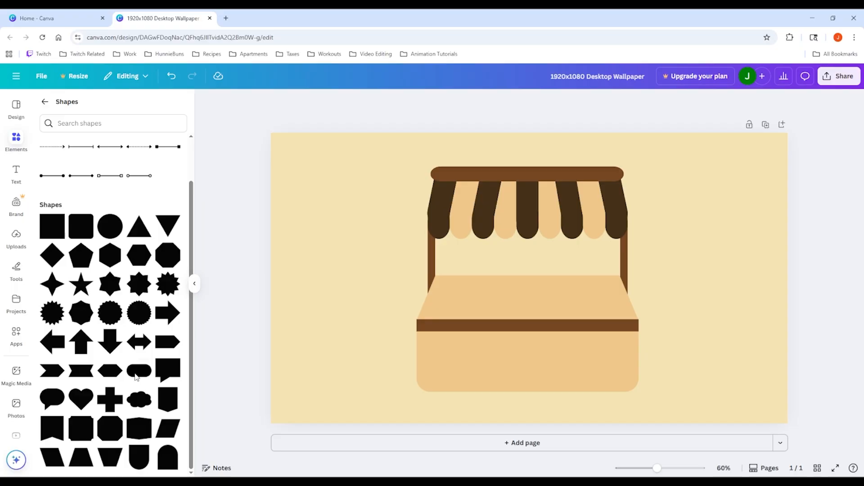
pyautogui.click(136, 370)
pyautogui.moveTo(553, 278); pyautogui.dragTo(723, 319)
pyautogui.moveTo(723, 364); pyautogui.dragTo(724, 392)
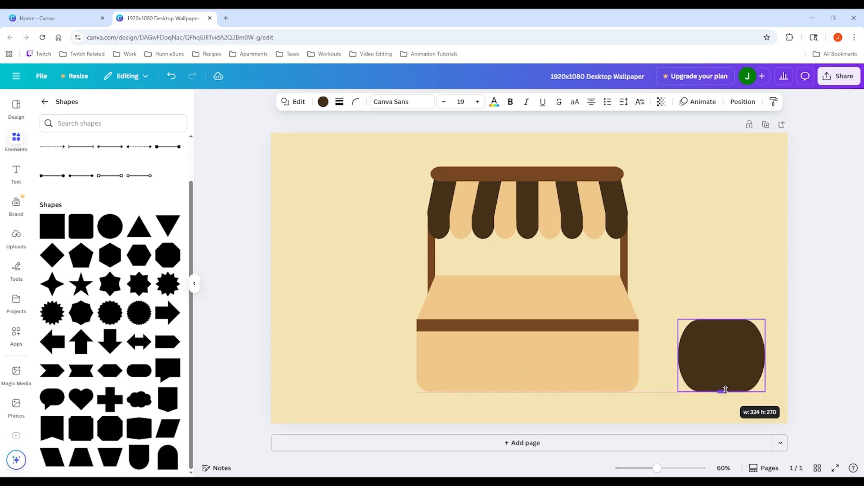
pyautogui.moveTo(765, 355); pyautogui.dragTo(810, 355)
# - Color the oblong shape at the page's right edge pastel orange like the stall base
pyautogui.click(323, 101)
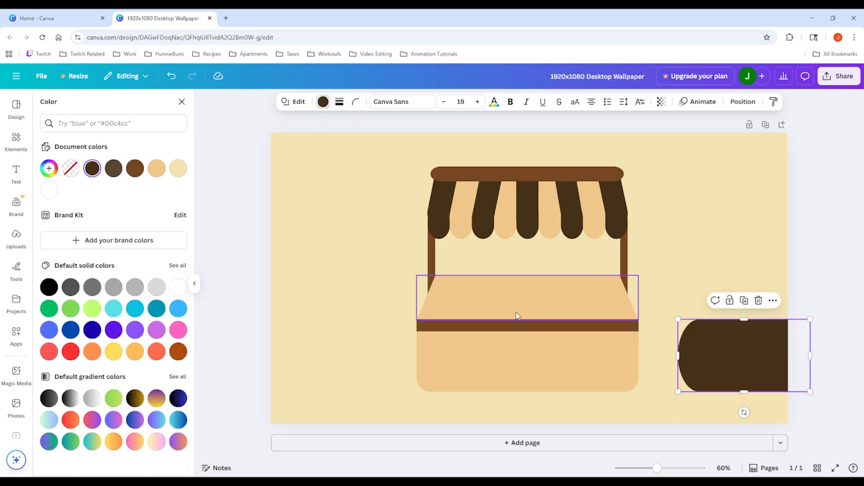
pyautogui.click(157, 171)
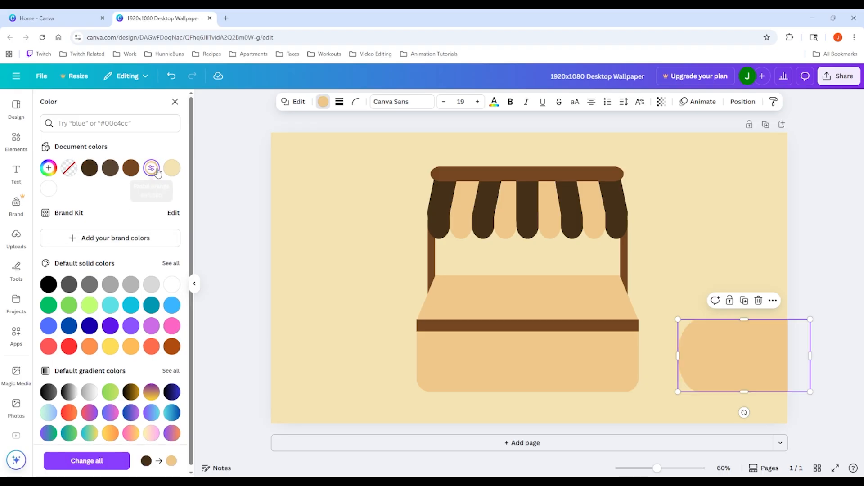
pyautogui.click(809, 266)
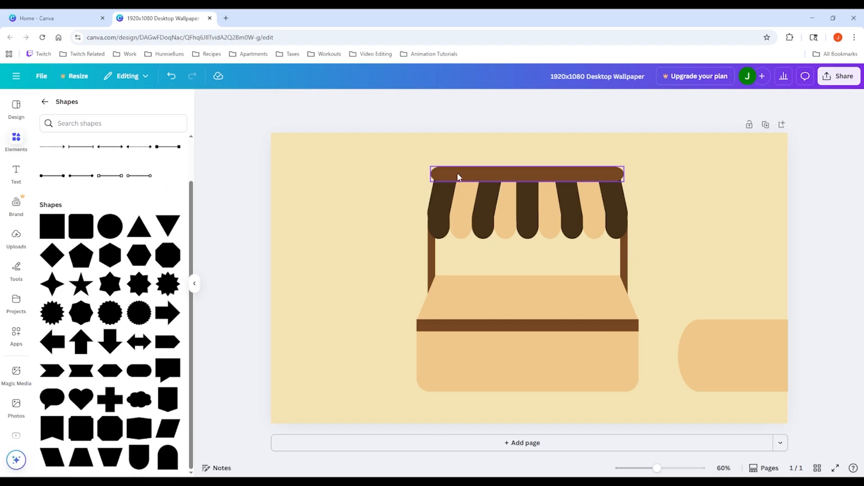
# - Copy the brown bar on top of the awning and place the copy over the top edge of the oblong shape at the page's right edge
pyautogui.click(458, 173)
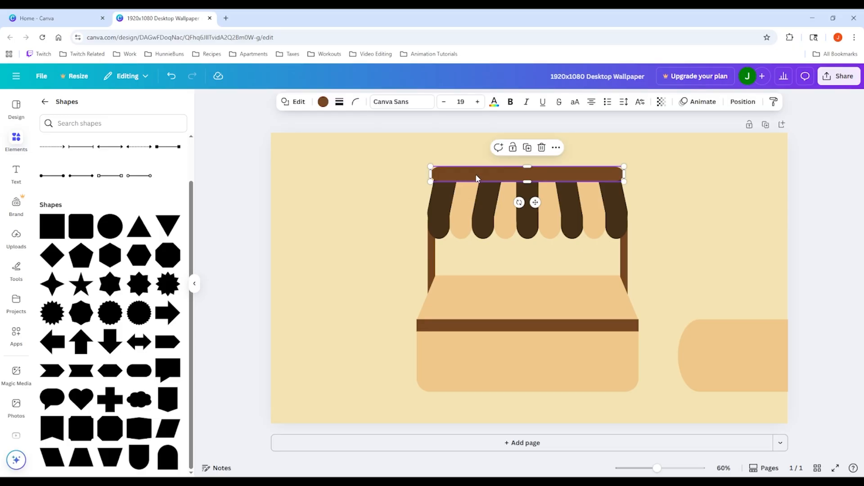
pyautogui.click(718, 204)
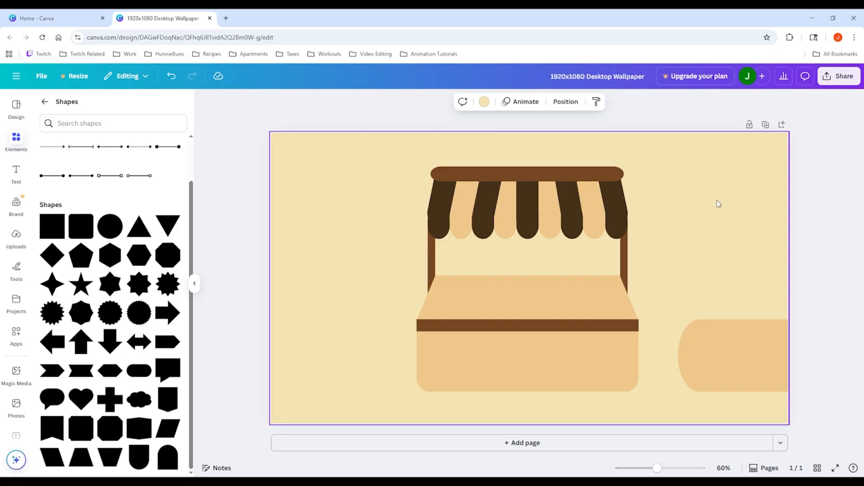
pyautogui.hotkey('ctrl', 'v')
pyautogui.moveTo(554, 184); pyautogui.dragTo(797, 319)
pyautogui.moveTo(721, 321); pyautogui.dragTo(722, 322)
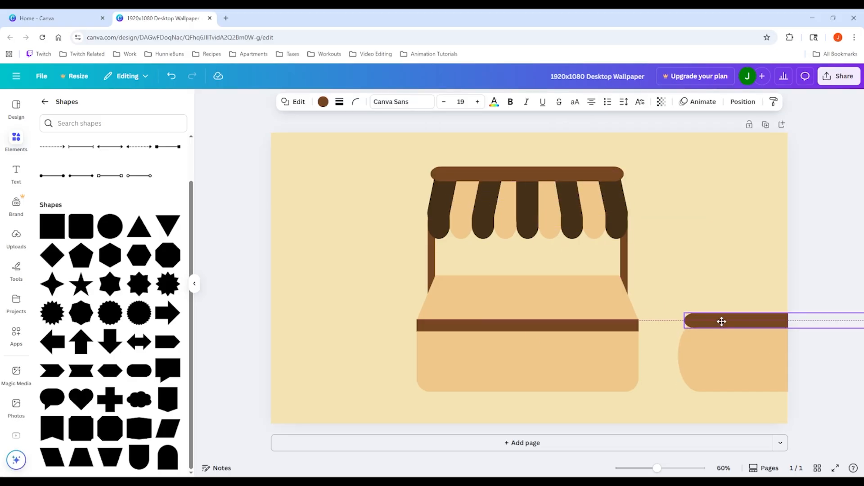
pyautogui.click(723, 279)
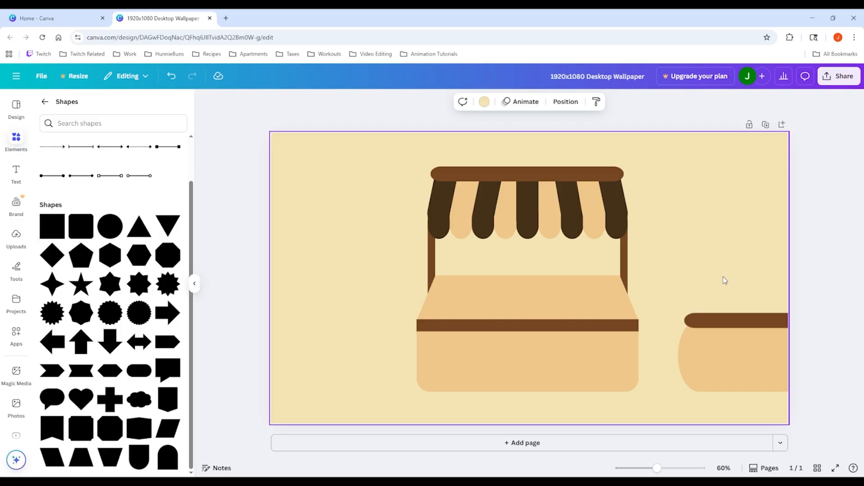
# - Align the right oblong shape with the brown bar's rounded end, extending it slightly taller, and keep the two shapes ungrouped
pyautogui.click(709, 339)
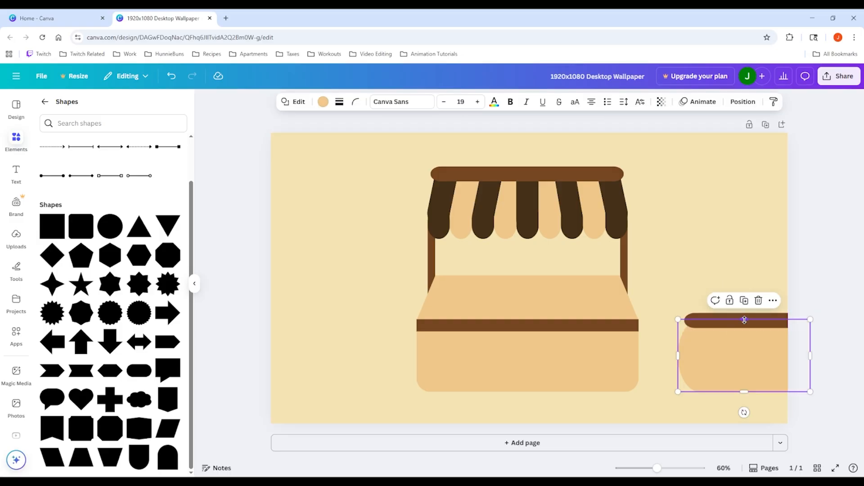
pyautogui.moveTo(744, 320); pyautogui.dragTo(744, 313)
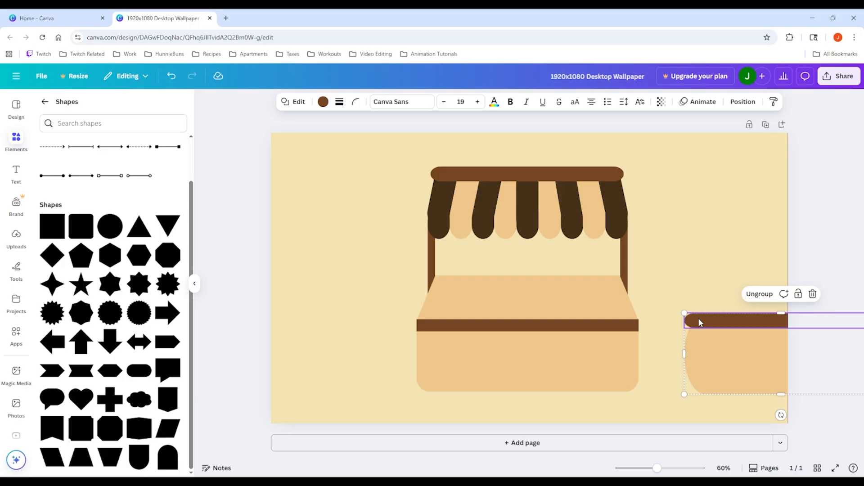
pyautogui.click(757, 295)
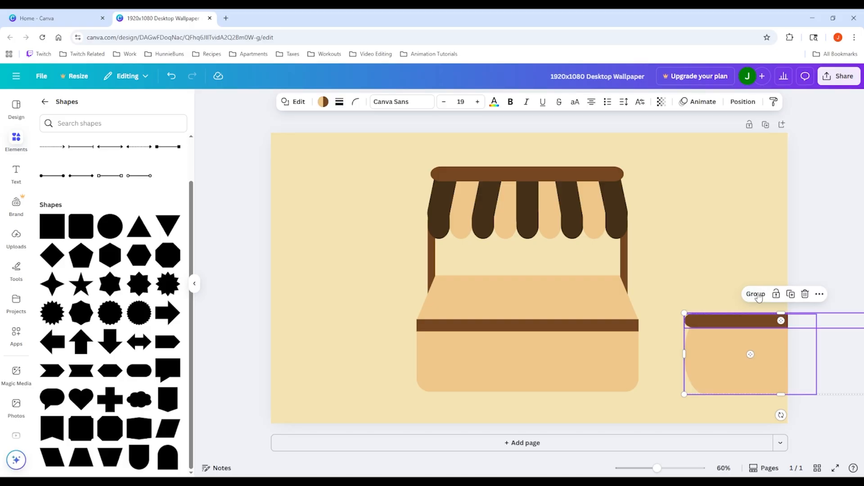
pyautogui.click(830, 260)
# - Copy the right oblong shape and its brown bar to the page's left edge to form a matching counter
pyautogui.click(718, 358)
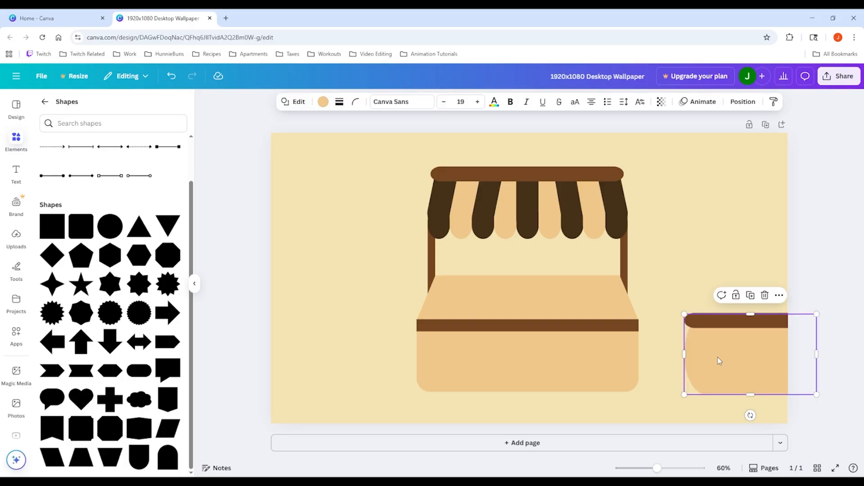
pyautogui.moveTo(718, 357); pyautogui.dragTo(283, 351)
pyautogui.click(308, 291)
pyautogui.hotkey('ctrl', 'v')
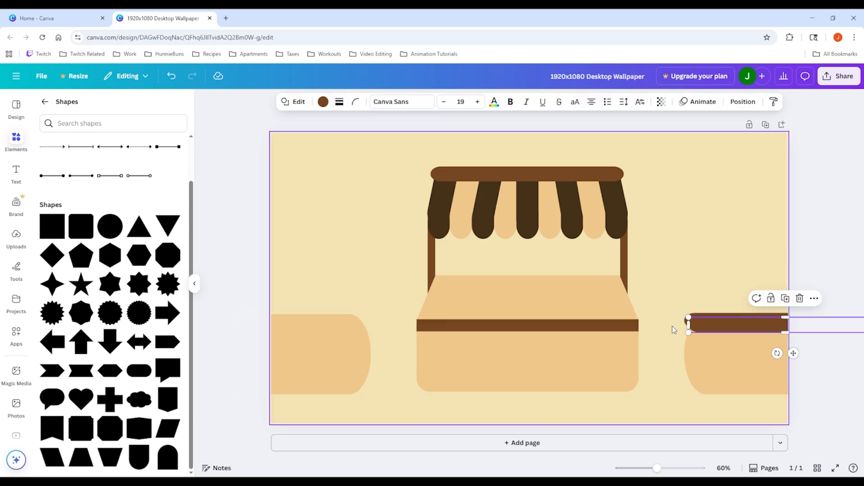
pyautogui.moveTo(684, 324); pyautogui.dragTo(241, 318)
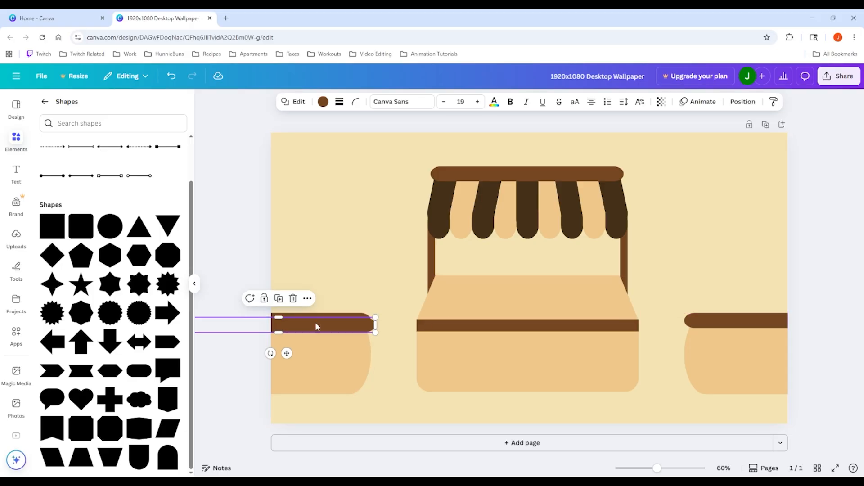
# - Place two copies of the left counter's brown bar above it as shelves, the upper one near the height of the awning's top
pyautogui.moveTo(316, 327); pyautogui.dragTo(313, 232)
pyautogui.click(300, 174)
pyautogui.hotkey('ctrl', 'v')
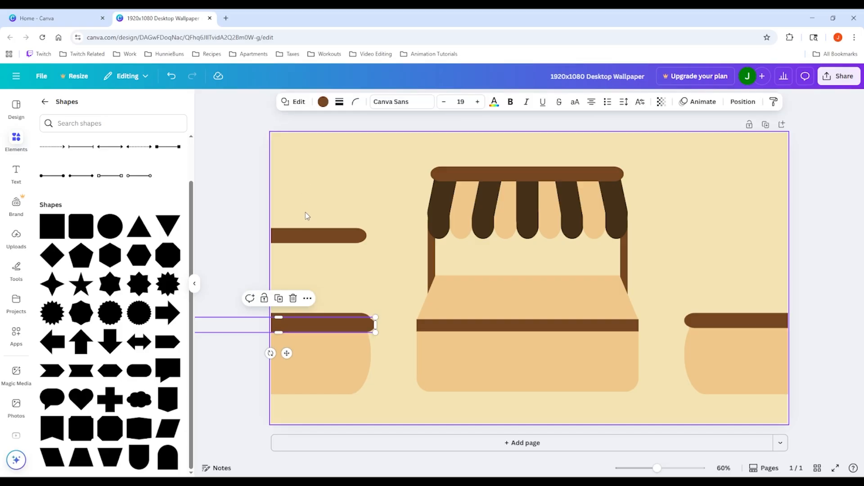
pyautogui.moveTo(316, 326); pyautogui.dragTo(313, 171)
pyautogui.moveTo(314, 184); pyautogui.dragTo(314, 185)
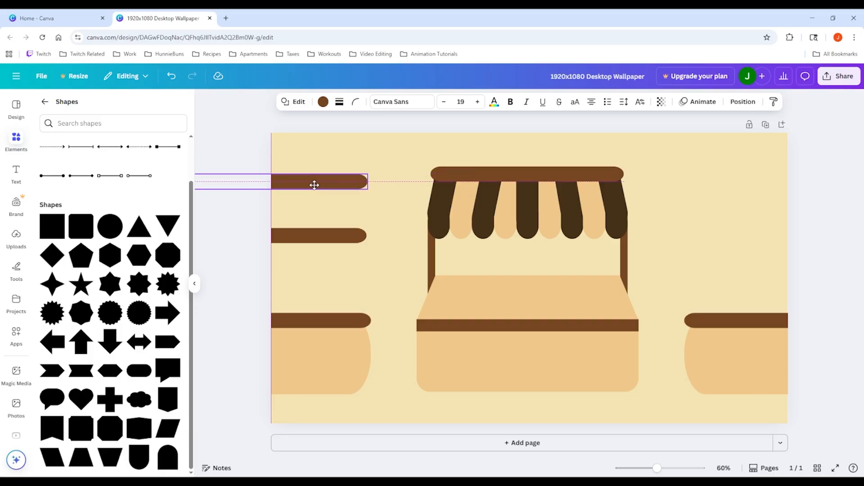
pyautogui.moveTo(315, 188); pyautogui.dragTo(315, 188)
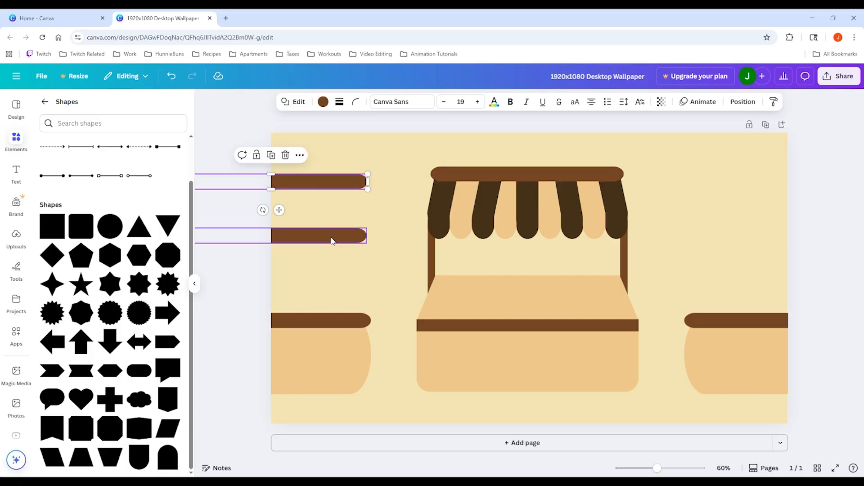
# - Nudge the lower shelf above the left counter slightly upward, near the height of the awning's scalloped ends
pyautogui.click(331, 241)
pyautogui.moveTo(331, 241)
pyautogui.mouseDown()
pyautogui.moveTo(332, 228)
pyautogui.moveTo(330, 235)
pyautogui.mouseUp()
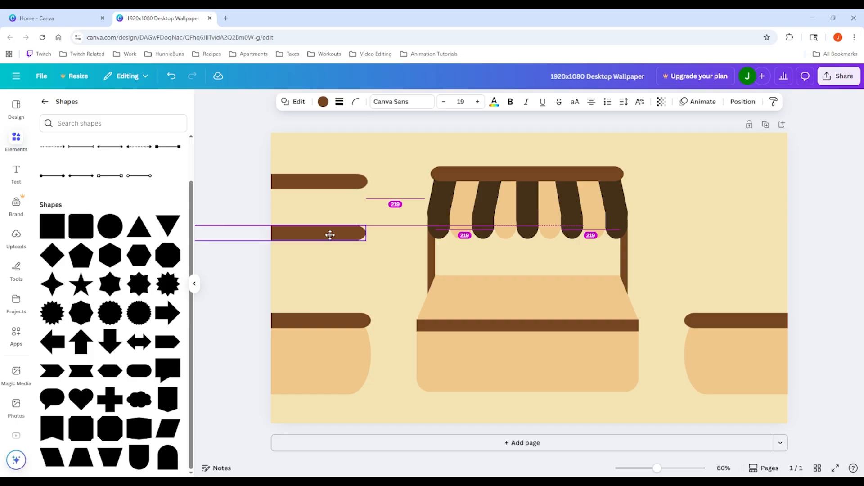
pyautogui.moveTo(330, 235); pyautogui.dragTo(330, 236)
pyautogui.click(237, 165)
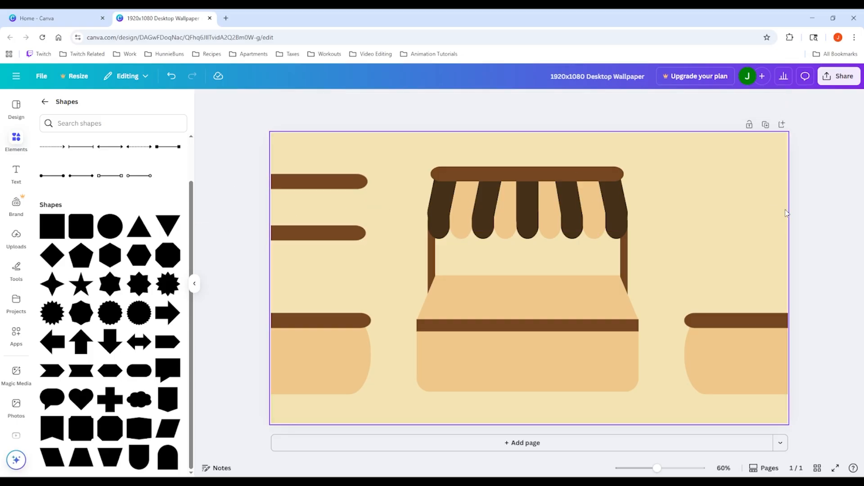
# - Place two copies of the right counter's brown bar above it as shelves, level with the two left shelves
pyautogui.click(735, 322)
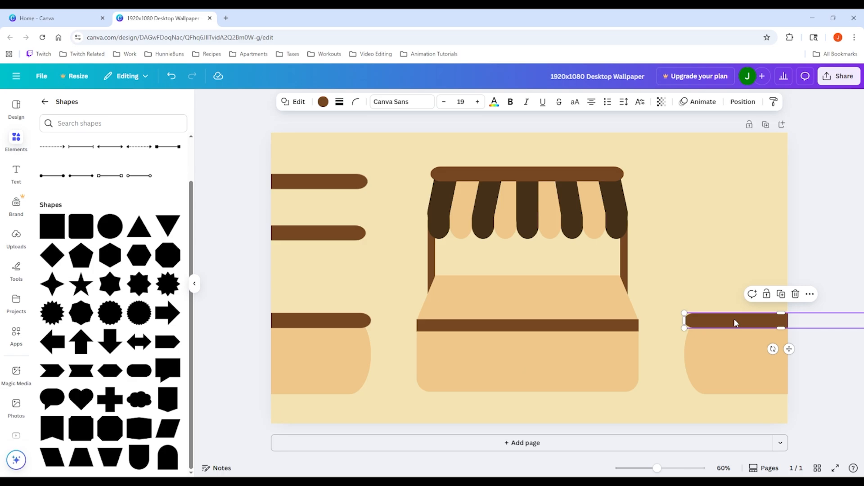
pyautogui.moveTo(735, 322); pyautogui.dragTo(724, 234)
pyautogui.click(744, 324)
pyautogui.click(693, 207)
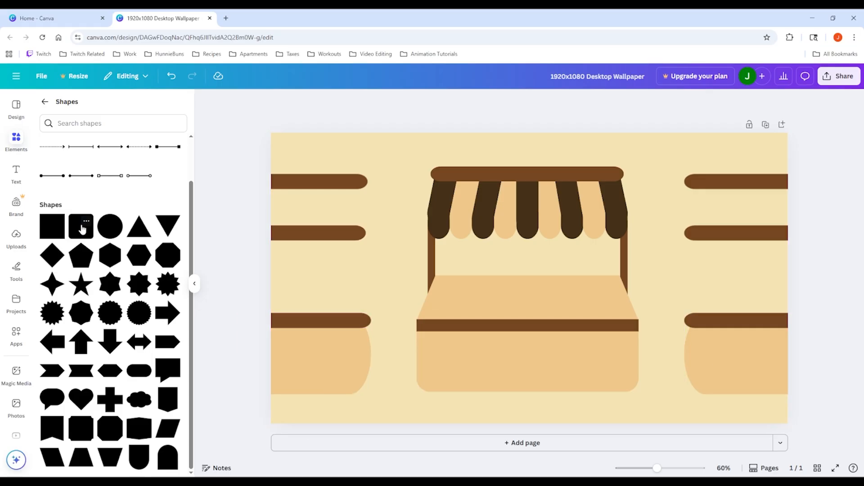
# - Add a rounded square and shape it into a flat bar across the left counter's bottom, ending flush with its brown top bar
pyautogui.click(86, 221)
pyautogui.click(86, 221)
pyautogui.click(81, 233)
pyautogui.moveTo(537, 272); pyautogui.dragTo(327, 359)
pyautogui.moveTo(318, 319); pyautogui.dragTo(256, 394)
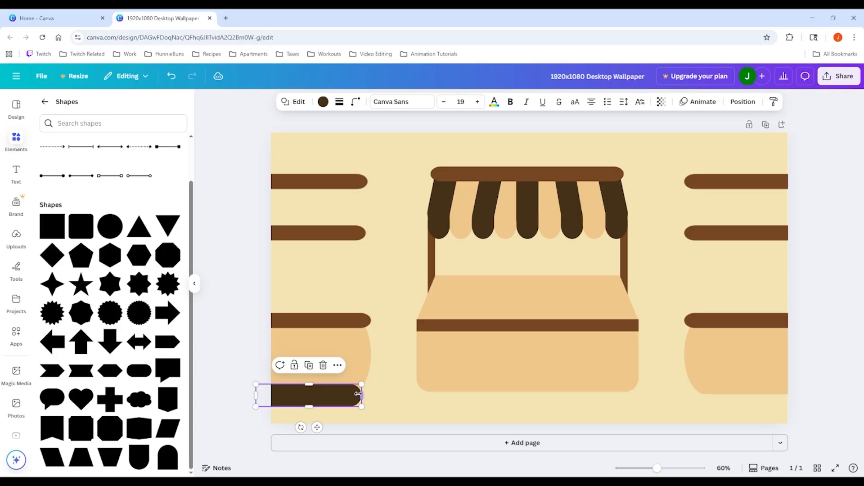
pyautogui.moveTo(361, 394); pyautogui.dragTo(349, 383)
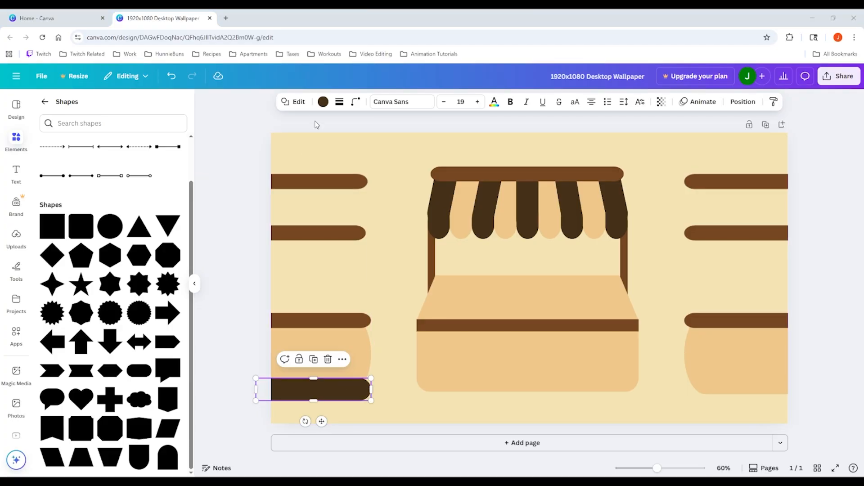
# - Color the bar at the left counter's bottom medium brown and set its transparency to 41
pyautogui.click(323, 101)
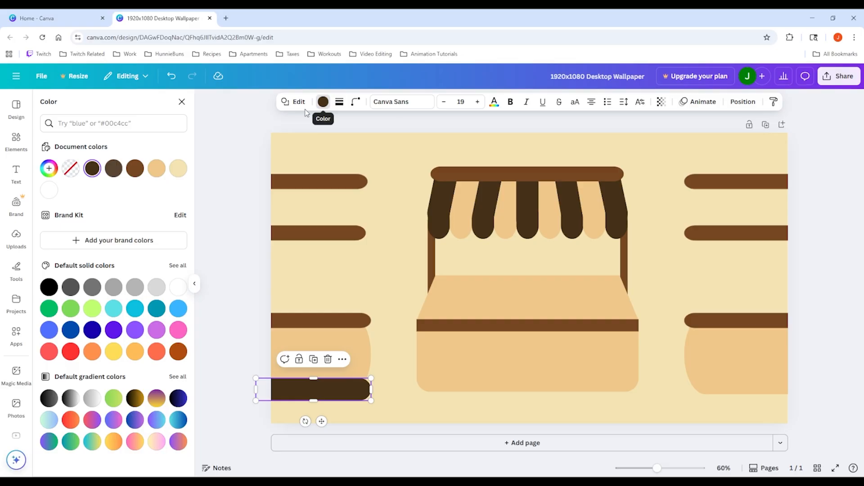
pyautogui.click(134, 169)
pyautogui.click(236, 333)
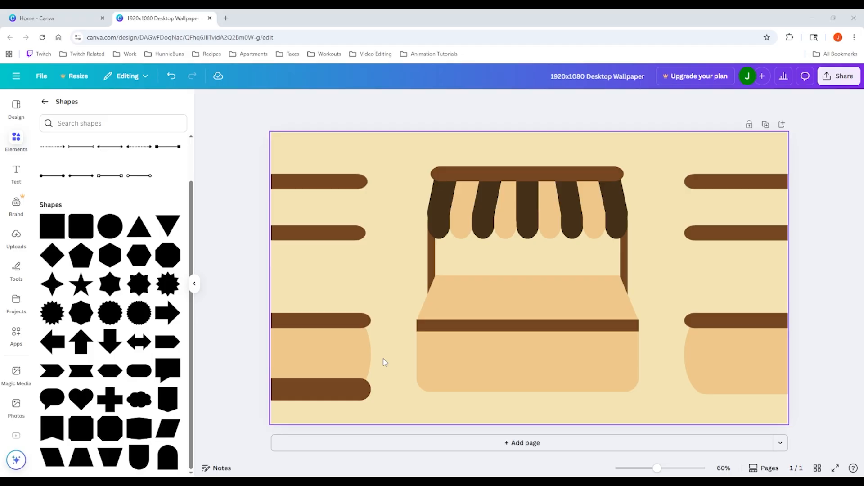
pyautogui.click(347, 395)
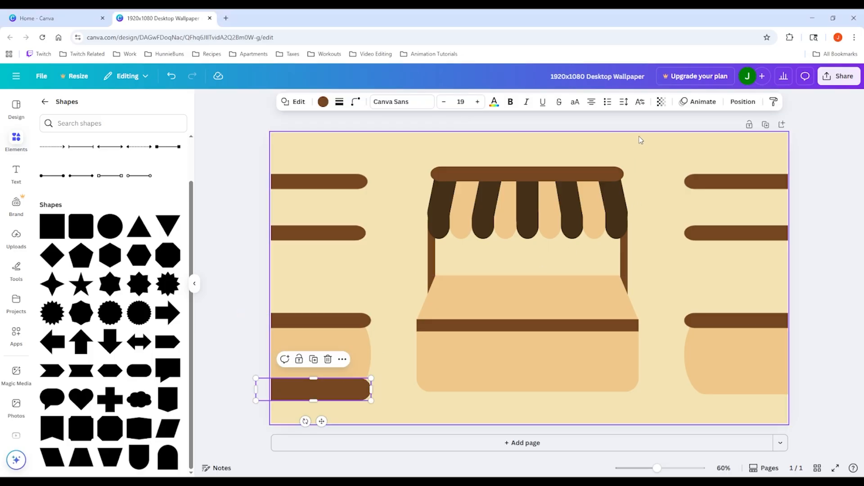
pyautogui.click(660, 101)
pyautogui.moveTo(684, 144); pyautogui.dragTo(644, 147)
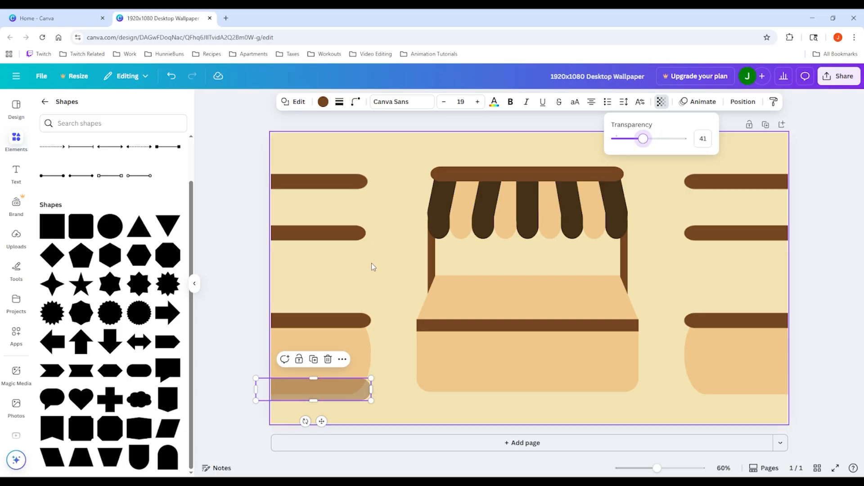
pyautogui.click(393, 283)
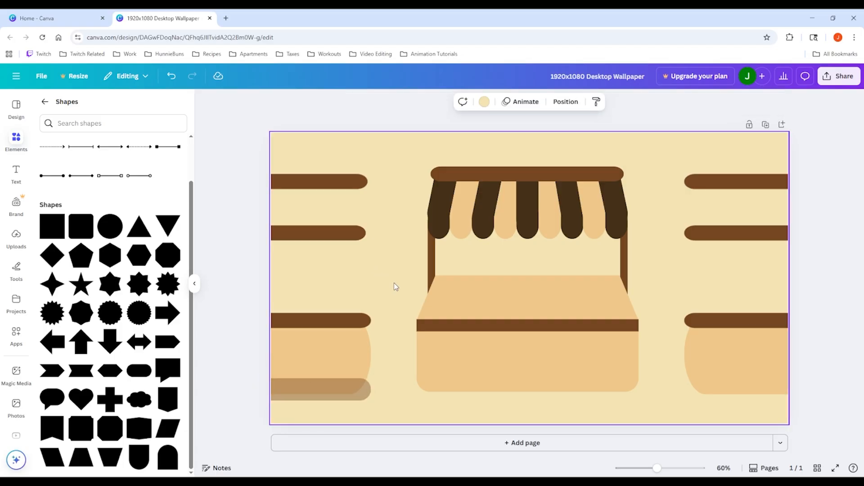
# - Shift the translucent bar slightly down and send it backward behind the left counter as a shadow
pyautogui.click(349, 399)
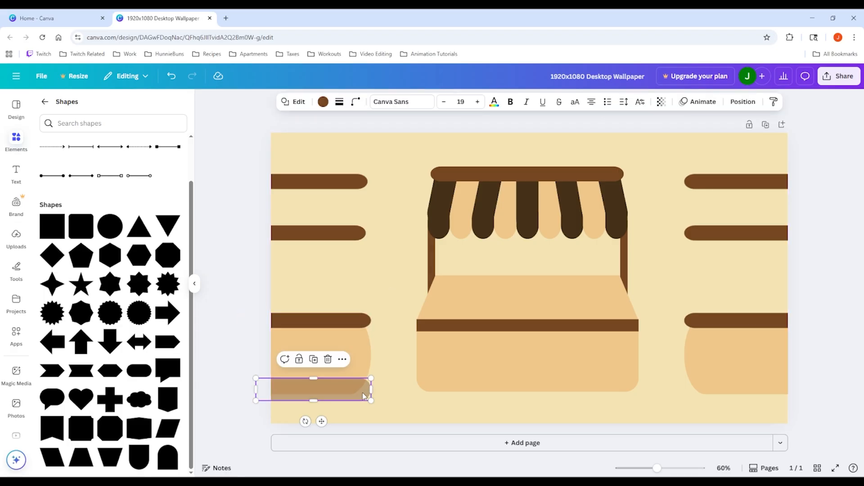
pyautogui.moveTo(349, 393); pyautogui.dragTo(350, 396)
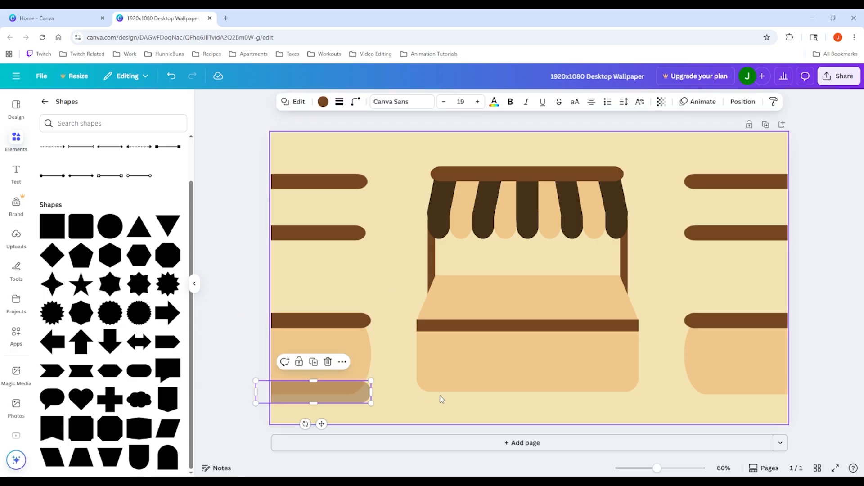
pyautogui.rightClick(328, 397)
pyautogui.moveTo(379, 322)
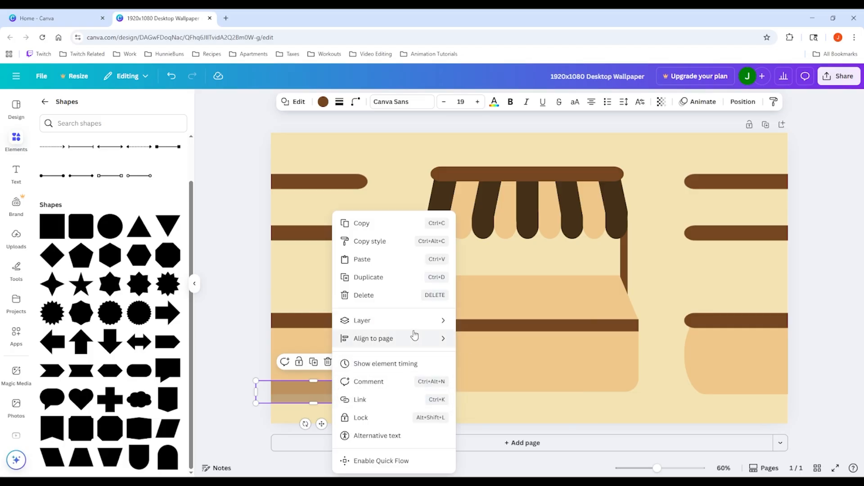
pyautogui.click(503, 356)
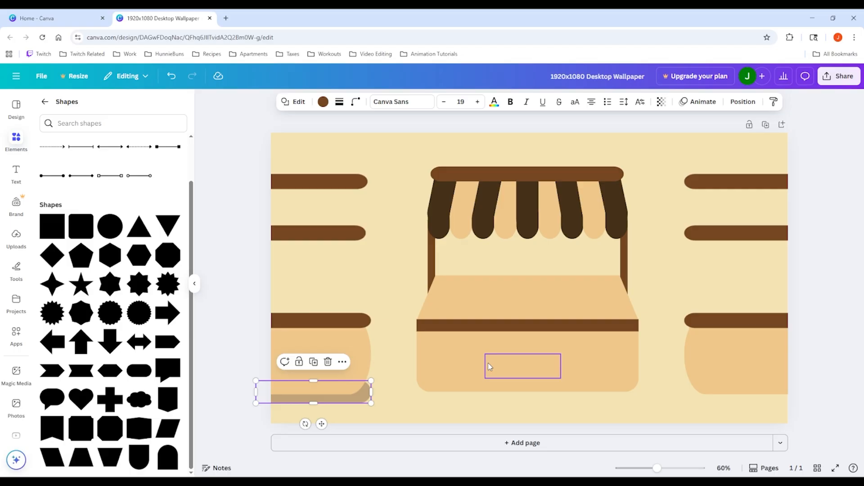
pyautogui.click(253, 337)
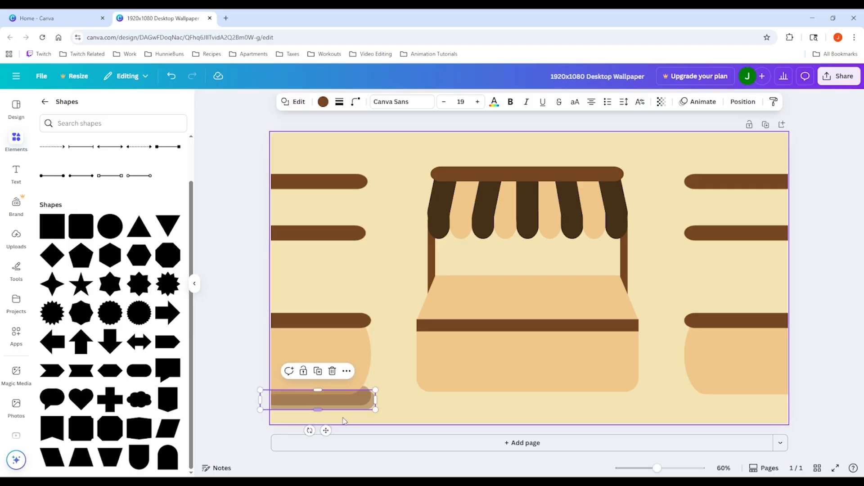
# - Place a duplicate of the left counter's shadow under the right counter and send it backward behind the counter
pyautogui.moveTo(328, 400); pyautogui.dragTo(759, 395)
pyautogui.rightClick(747, 395)
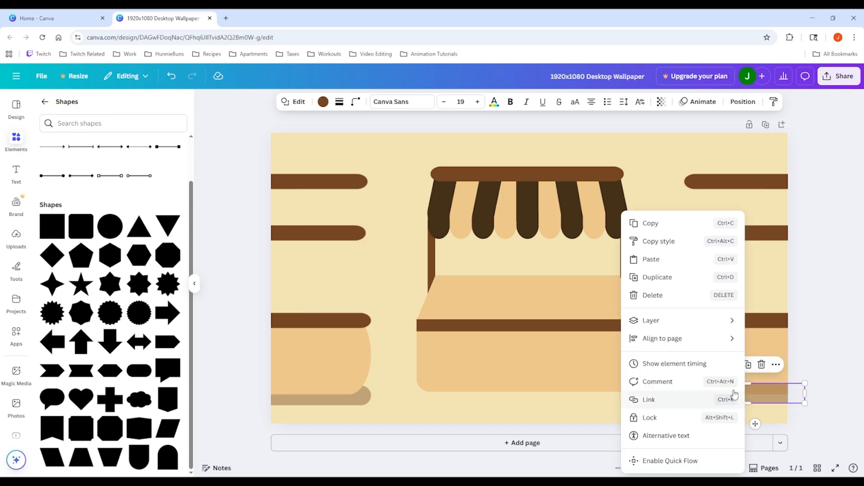
pyautogui.moveTo(649, 318)
pyautogui.click(567, 357)
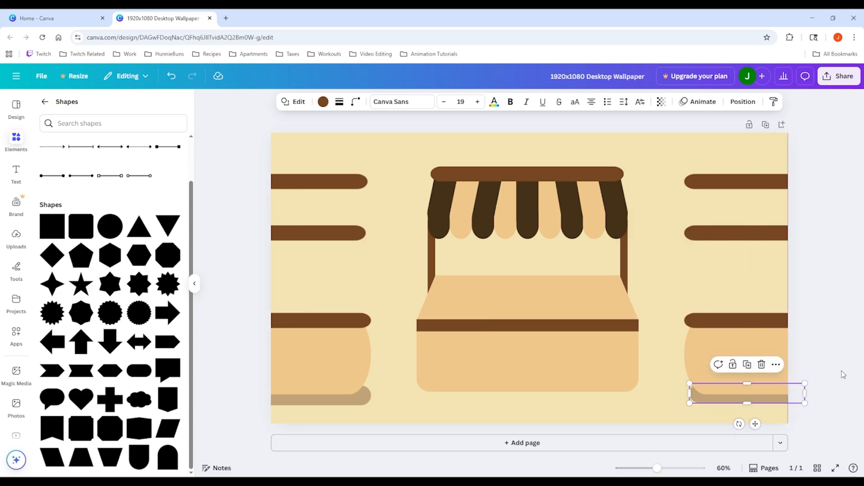
# - Duplicate the left counter's shadow and stretch it across the stall base's bottom, a little wider than the base
pyautogui.click(363, 398)
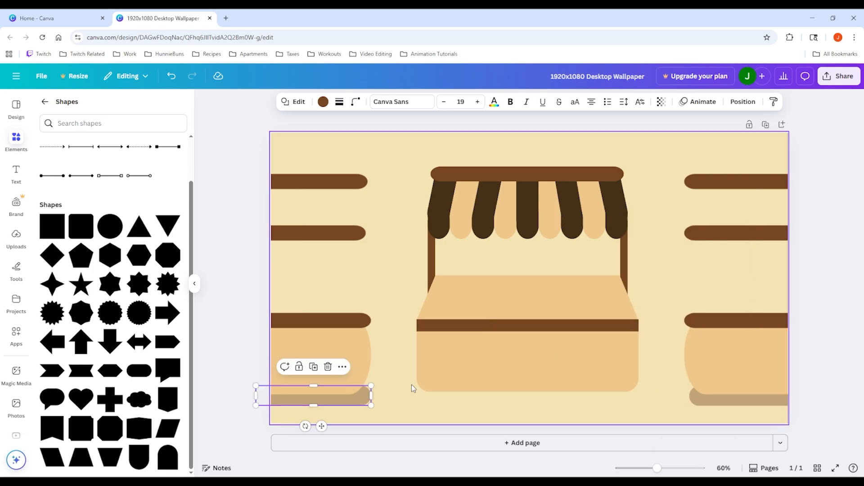
pyautogui.hotkey('ctrl', 'd')
pyautogui.moveTo(363, 400); pyautogui.dragTo(653, 392)
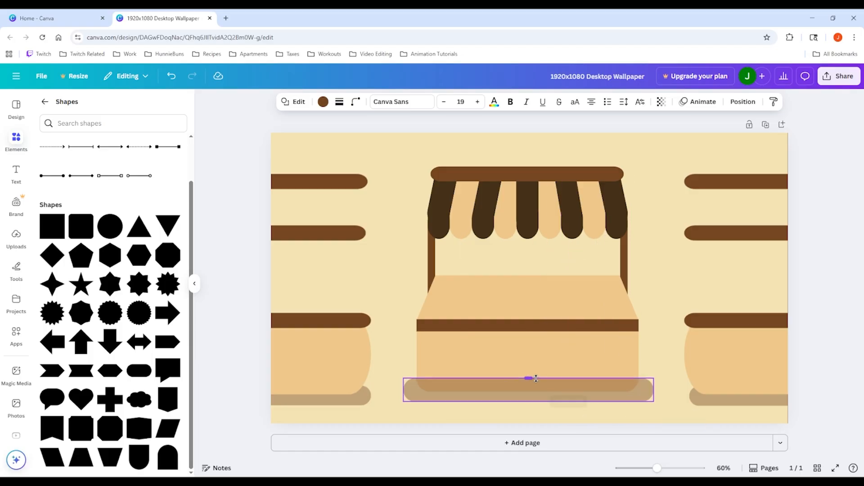
pyautogui.moveTo(527, 382); pyautogui.dragTo(552, 375)
# - Send the translucent shadow under the stall base to the back of the layers
pyautogui.rightClick(565, 389)
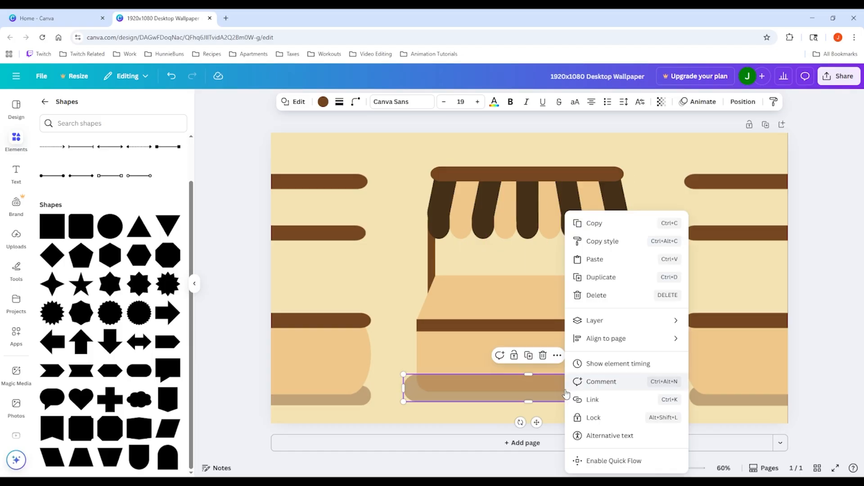
pyautogui.moveTo(606, 321)
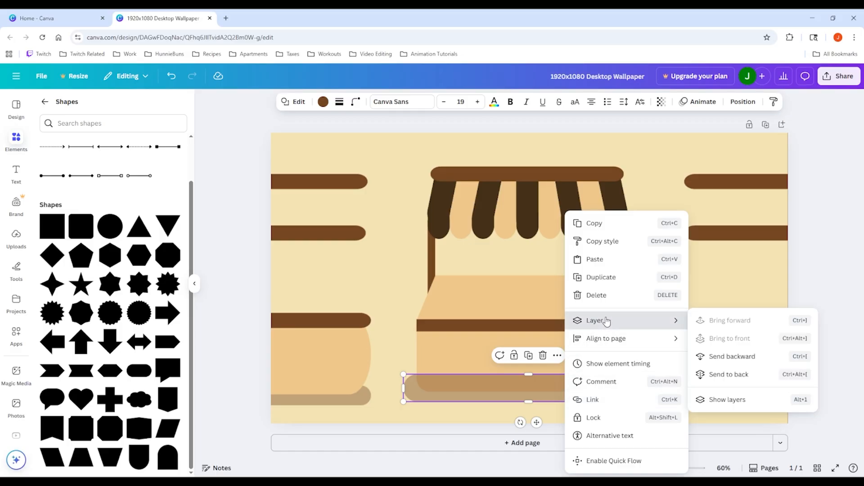
pyautogui.click(722, 374)
pyautogui.press('Escape')
# - Insert the starred bear with heart balloons graphic and place it over the stall
pyautogui.scroll(-3, 23, 243)
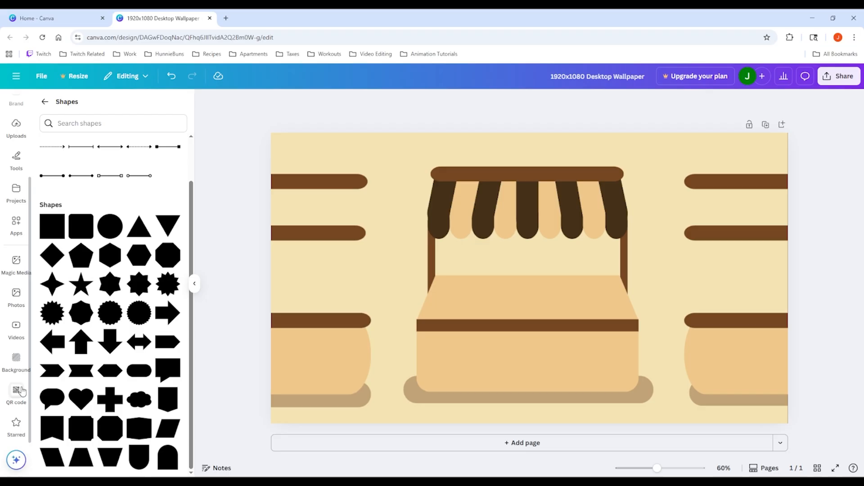
pyautogui.click(17, 425)
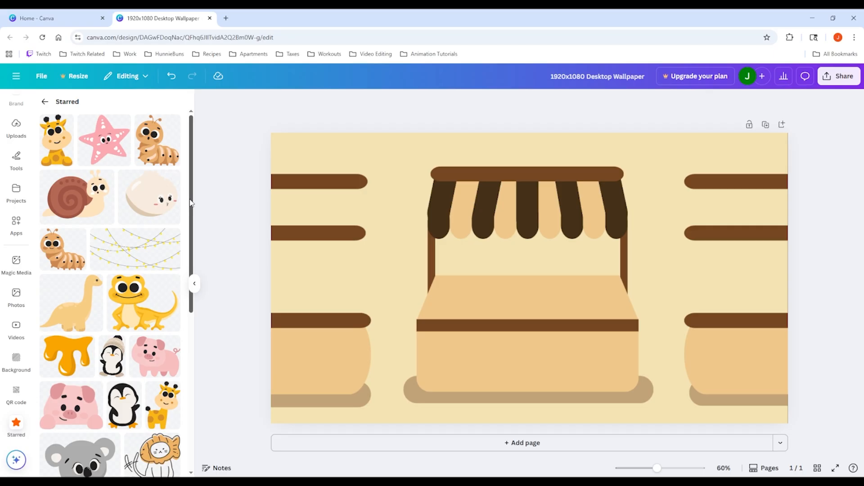
pyautogui.moveTo(191, 203); pyautogui.dragTo(188, 359)
pyautogui.scroll(-2, 182, 252)
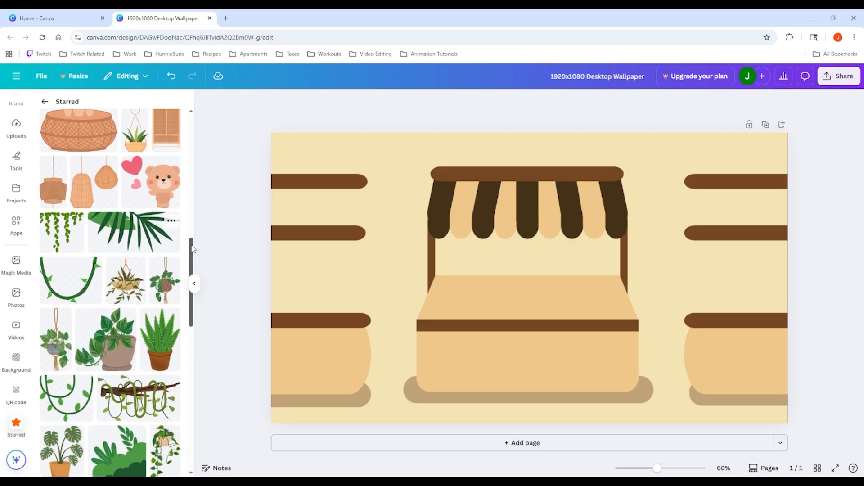
pyautogui.click(144, 189)
pyautogui.moveTo(596, 277); pyautogui.dragTo(550, 282)
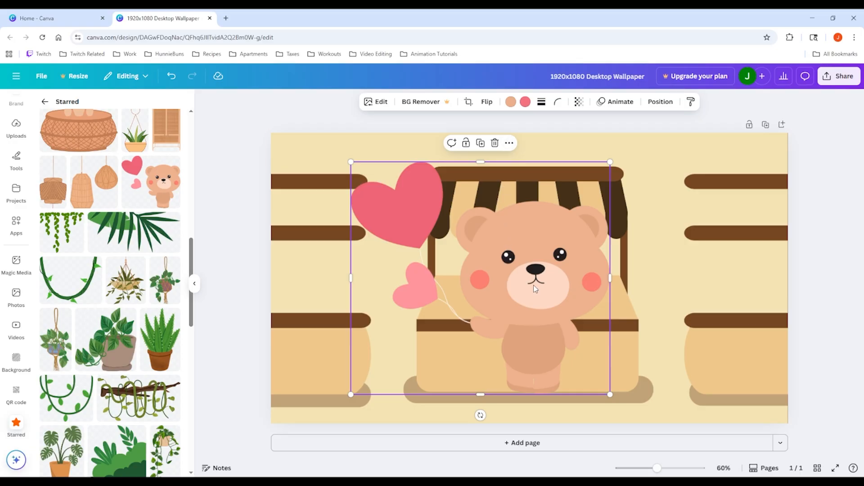
pyautogui.moveTo(533, 288); pyautogui.dragTo(485, 288)
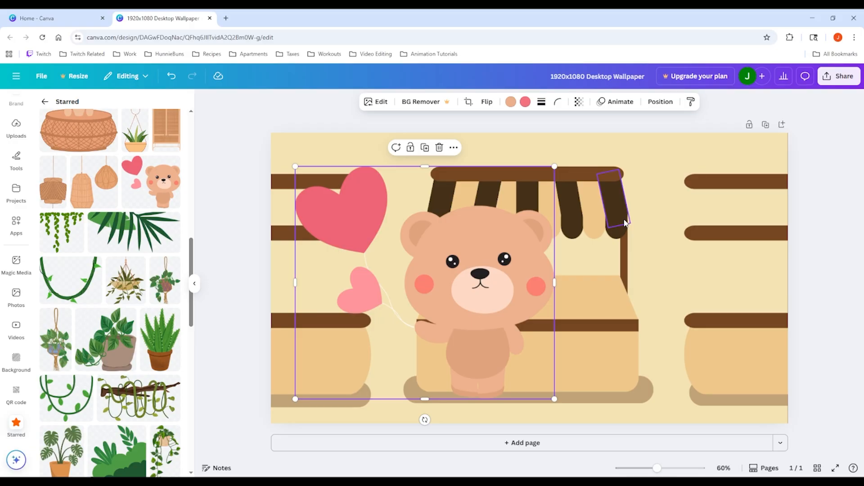
pyautogui.moveTo(485, 231); pyautogui.dragTo(502, 224)
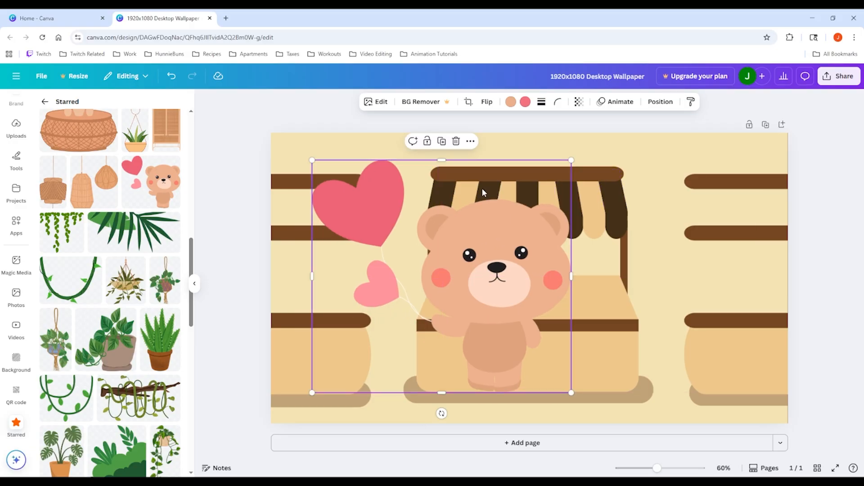
# - Flip the bear horizontally, shrink it, and place it between the left shelves and the stall
pyautogui.click(487, 103)
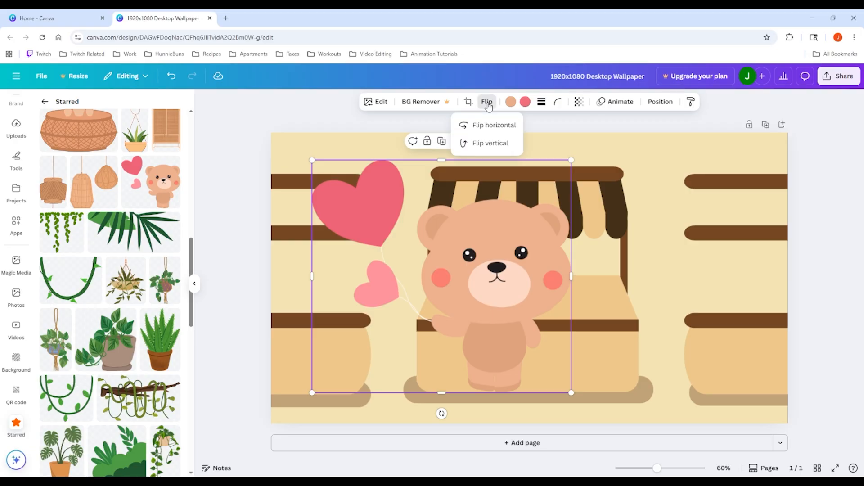
pyautogui.click(483, 126)
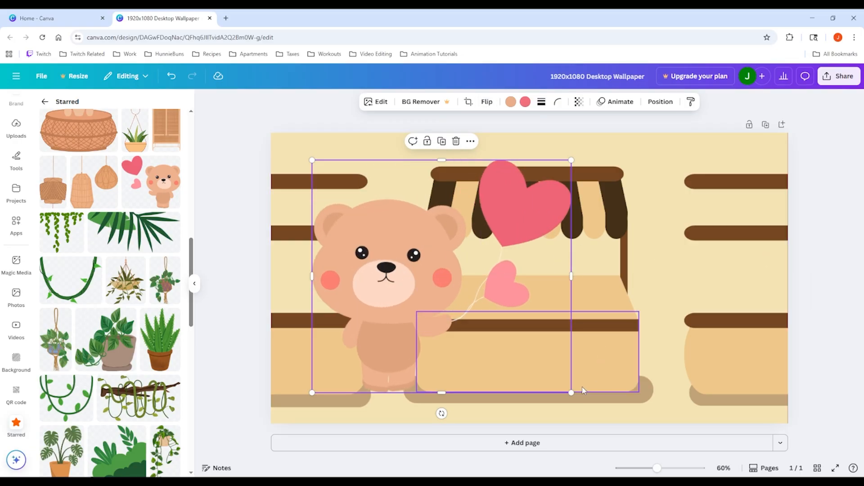
pyautogui.moveTo(571, 393); pyautogui.dragTo(433, 312)
pyautogui.moveTo(413, 226); pyautogui.dragTo(377, 295)
# - Nudge the left counter's top, body and shadow together to the right, widening the visible counter
pyautogui.moveTo(422, 360); pyautogui.dragTo(374, 315)
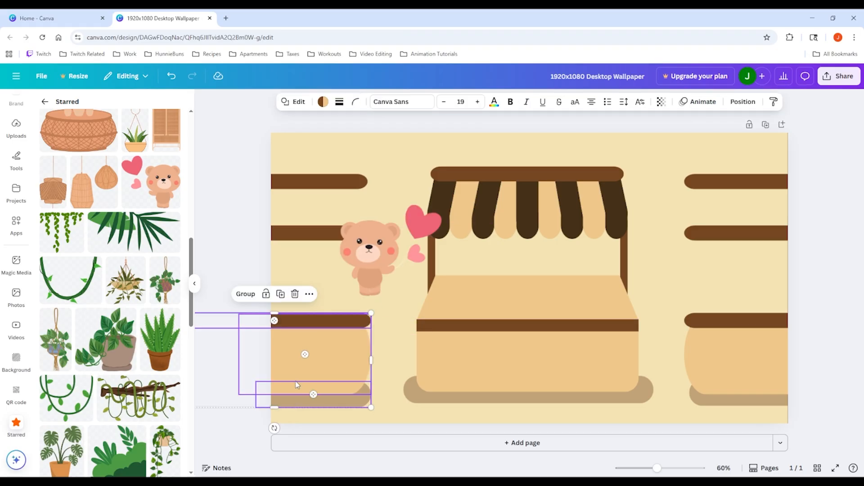
pyautogui.press('Right')
pyautogui.press('Right')
pyautogui.press('Right')
pyautogui.press('Right')
pyautogui.press('Right')
pyautogui.press('Right')
pyautogui.press('Right')
pyautogui.press('Right')
pyautogui.press('Right')
pyautogui.press('Right')
pyautogui.press('Right')
pyautogui.press('Right')
pyautogui.press('Right')
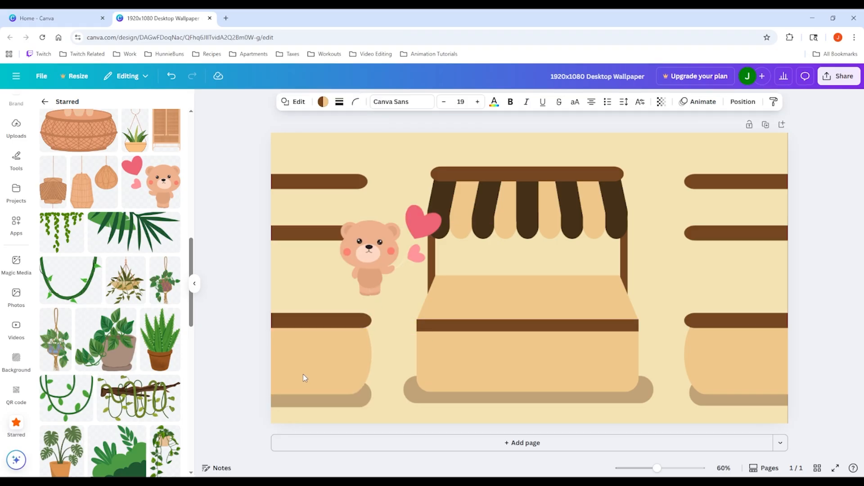
pyautogui.press('Right')
pyautogui.press('Right')
pyautogui.press('Right')
pyautogui.press('Right')
pyautogui.press('Right')
pyautogui.press('Right')
pyautogui.press('Right')
pyautogui.press('Right')
pyautogui.press('Right')
pyautogui.press('Right')
pyautogui.press('Right')
pyautogui.press('Right')
pyautogui.press('Right')
pyautogui.press('Right')
pyautogui.press('Right')
pyautogui.press('Right')
pyautogui.press('Right')
pyautogui.press('Right')
pyautogui.press('Right')
pyautogui.press('Right')
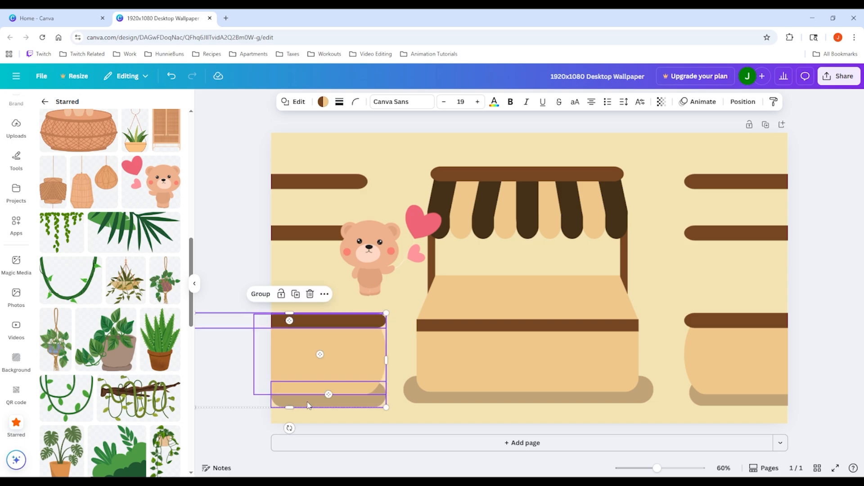
pyautogui.click(260, 411)
pyautogui.click(288, 407)
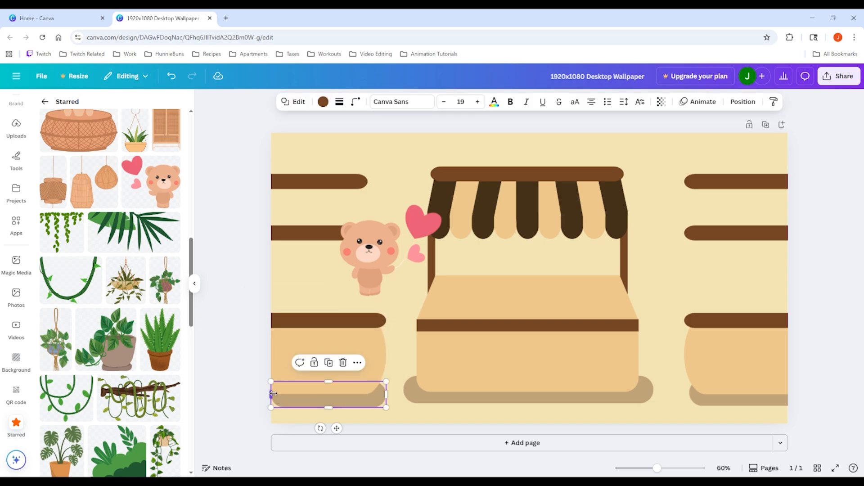
# - Place the bear above the left counter and send it backward twice so it stands behind the counter
pyautogui.moveTo(369, 261); pyautogui.dragTo(319, 298)
pyautogui.rightClick(316, 288)
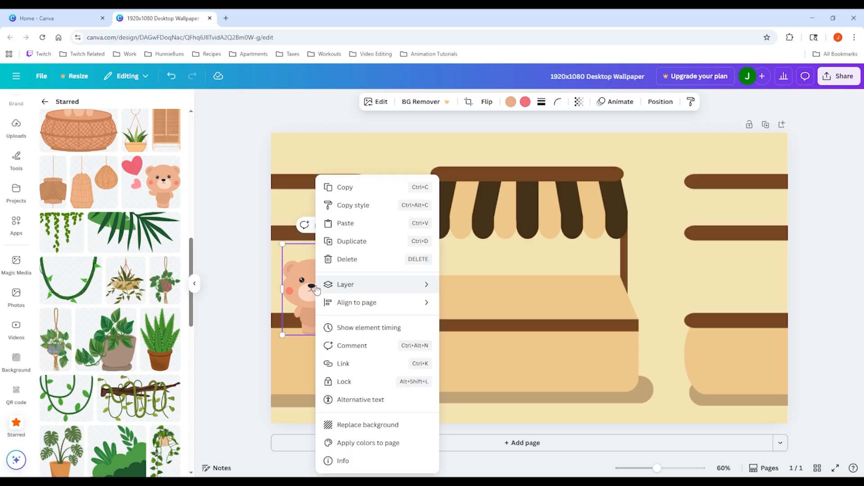
pyautogui.moveTo(316, 288)
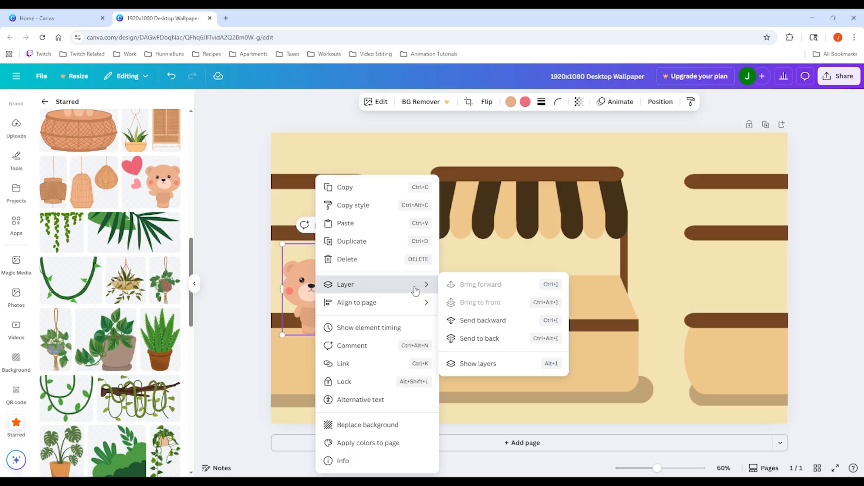
pyautogui.click(491, 321)
pyautogui.rightClick(312, 286)
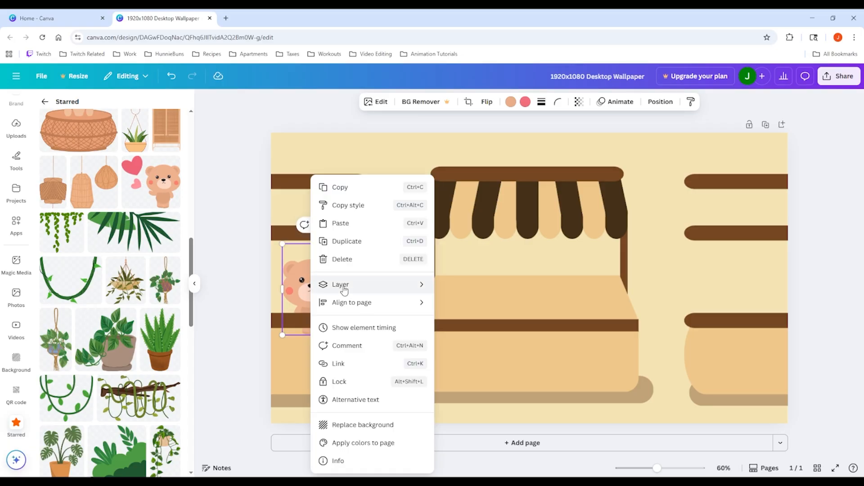
pyautogui.moveTo(315, 284)
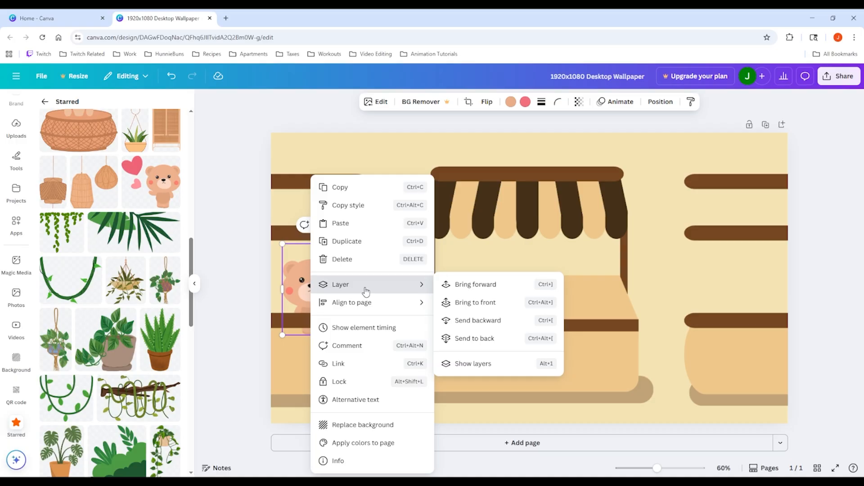
pyautogui.click(490, 324)
pyautogui.click(245, 284)
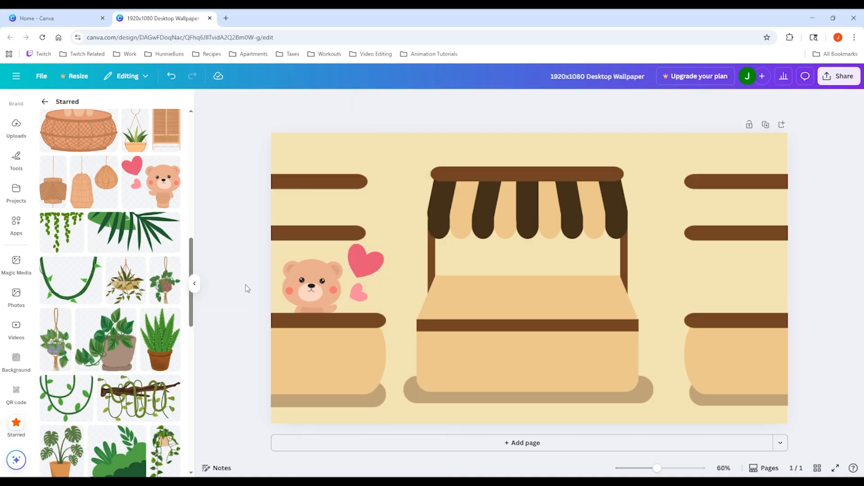
pyautogui.rightClick(301, 289)
pyautogui.moveTo(337, 288)
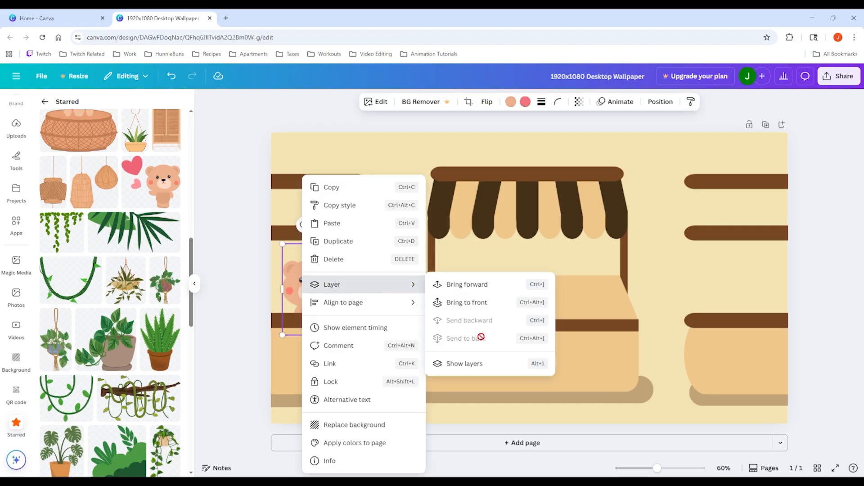
pyautogui.click(258, 301)
pyautogui.click(243, 293)
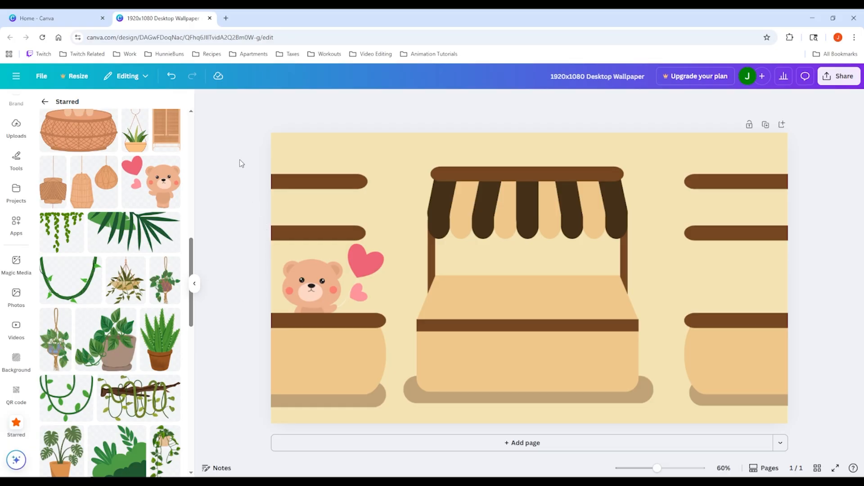
# - Nudge both left shelves together to the right until their ends line up with the left counter's edge
pyautogui.moveTo(240, 159); pyautogui.dragTo(306, 232)
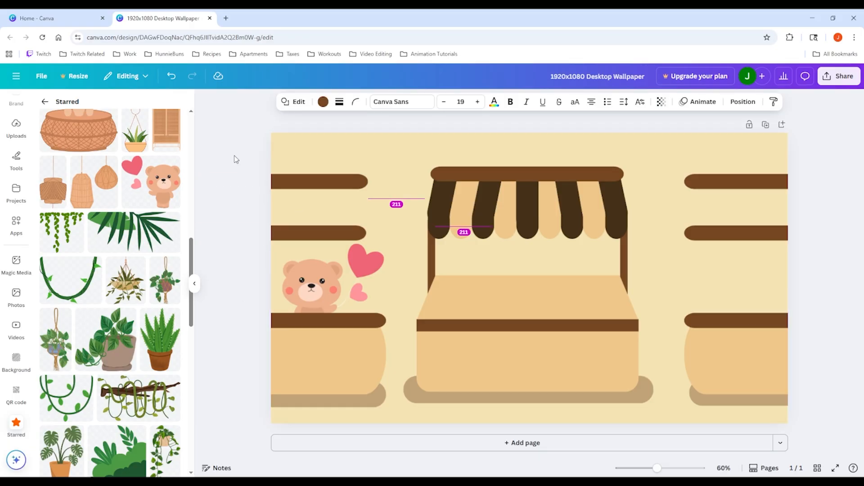
pyautogui.press('Right')
pyautogui.press('Right')
pyautogui.press('Right')
pyautogui.press('Right')
pyautogui.press('Right')
pyautogui.press('Right')
pyautogui.press('Right')
pyautogui.press('Right')
pyautogui.press('Right')
pyautogui.press('Right')
pyautogui.press('Right')
pyautogui.press('Right')
pyautogui.press('Right')
pyautogui.press('Right')
pyautogui.press('Right')
pyautogui.press('Right')
pyautogui.press('Right')
pyautogui.press('Right')
pyautogui.press('Right')
pyautogui.press('Right')
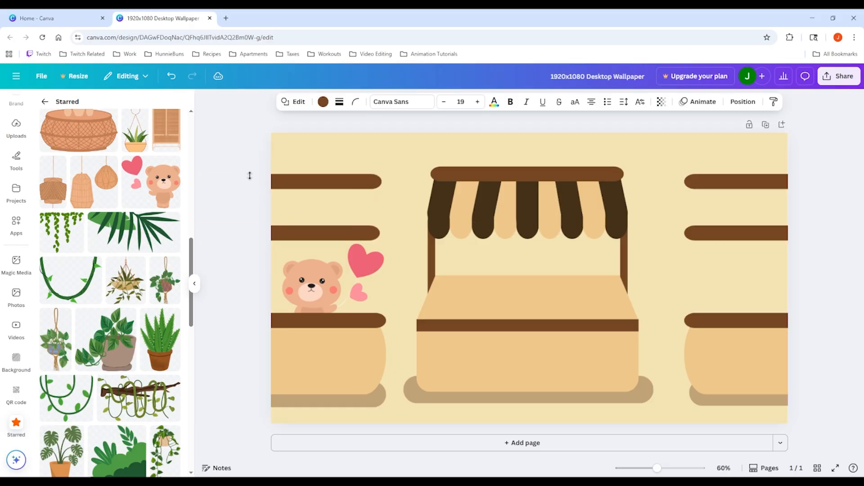
pyautogui.press('Right')
pyautogui.press('Right')
pyautogui.press('Right')
pyautogui.press('Right')
pyautogui.press('Right')
pyautogui.press('Right')
pyautogui.press('Right')
pyautogui.press('Right')
pyautogui.press('Right')
pyautogui.press('Right')
pyautogui.press('Right')
pyautogui.press('Right')
pyautogui.press('Right')
pyautogui.press('Right')
pyautogui.press('Right')
pyautogui.press('Right')
pyautogui.press('Right')
pyautogui.press('Right')
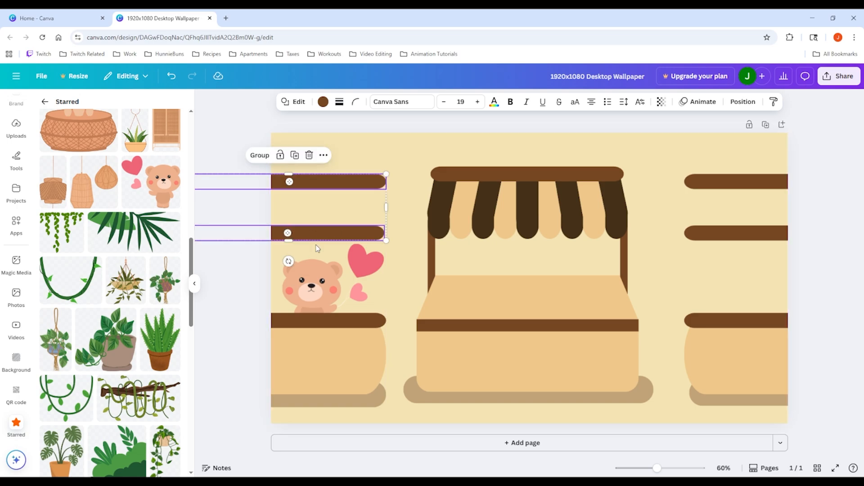
pyautogui.click(243, 306)
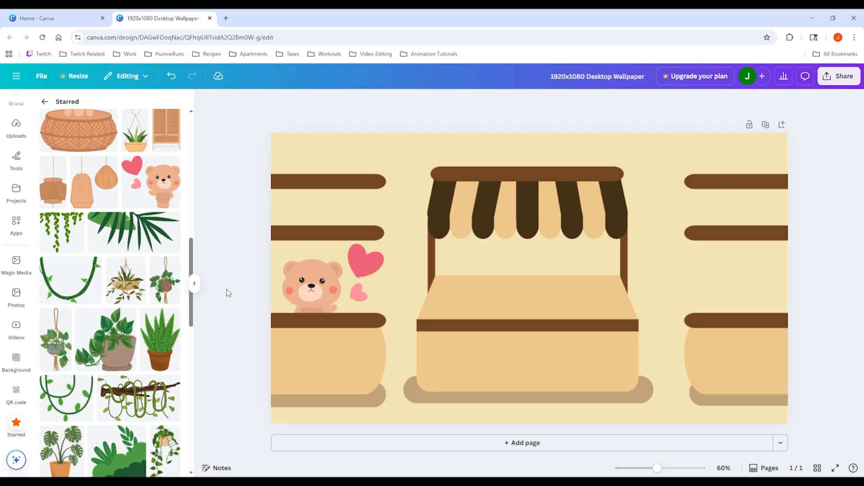
# - Insert the starred pair of bread loaves and shrink it onto the left part of the stall's countertop
pyautogui.scroll(-2, 195, 266)
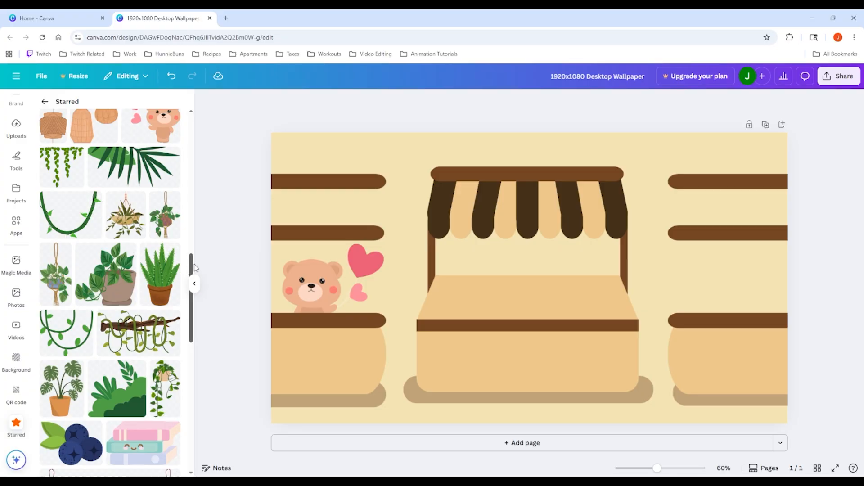
pyautogui.moveTo(192, 258); pyautogui.dragTo(192, 267)
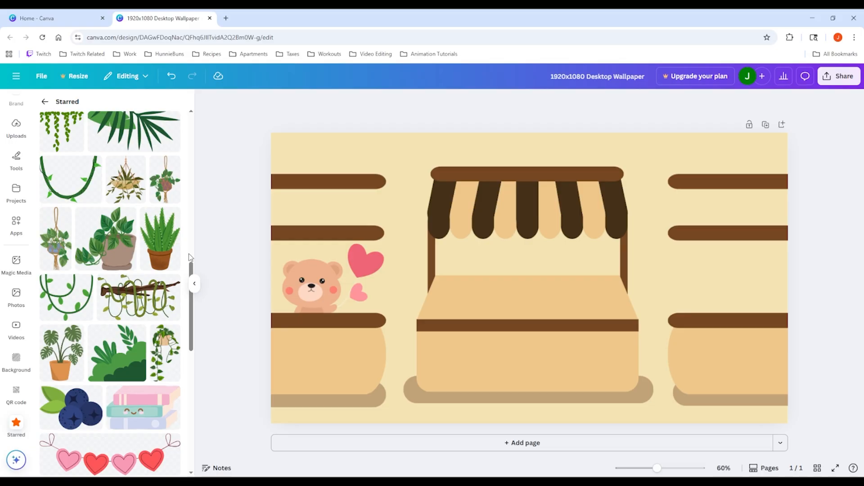
pyautogui.moveTo(191, 268); pyautogui.dragTo(196, 341)
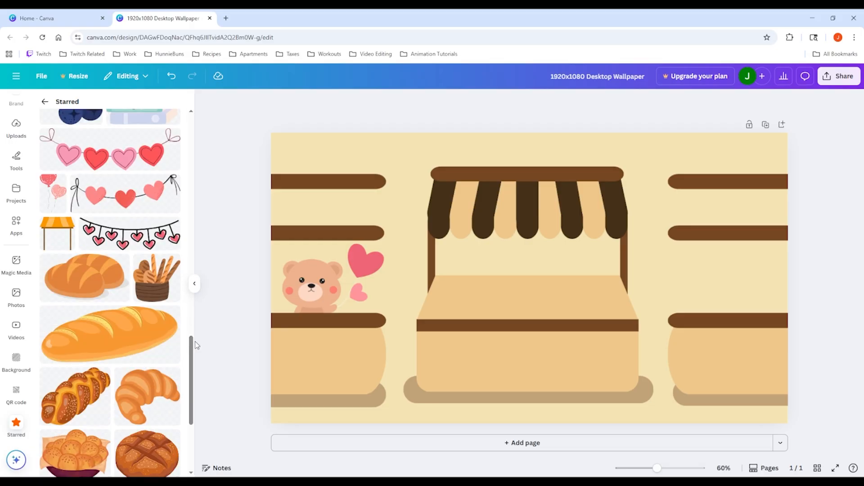
pyautogui.click(100, 279)
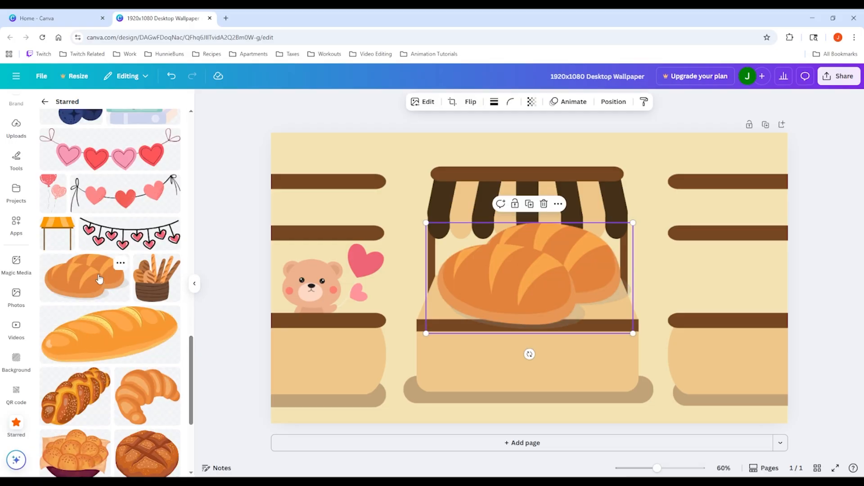
pyautogui.moveTo(633, 223); pyautogui.dragTo(468, 279)
pyautogui.click(401, 304)
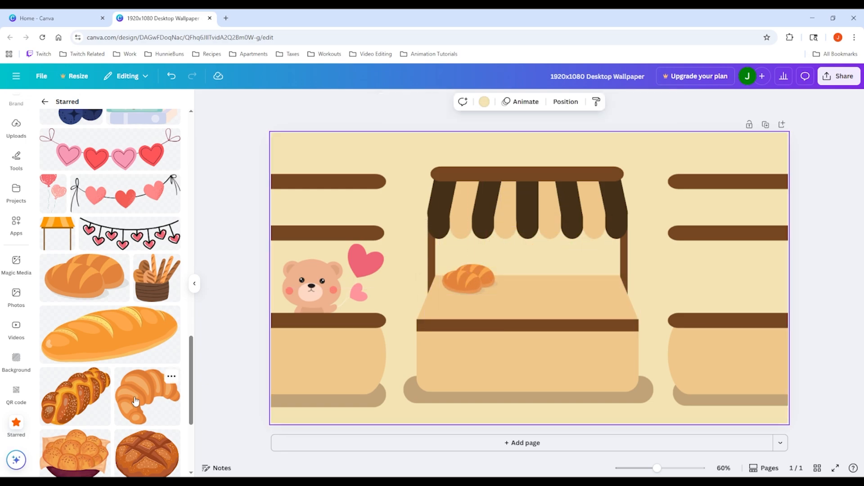
# - Add two small starred croissants to the right part of the stall's countertop
pyautogui.click(136, 401)
pyautogui.moveTo(595, 220); pyautogui.dragTo(603, 297)
pyautogui.click(147, 395)
pyautogui.moveTo(530, 285); pyautogui.dragTo(579, 285)
# - Try the starred round scored bread on the stall's countertop and delete it
pyautogui.scroll(-2, 110, 360)
pyautogui.click(147, 366)
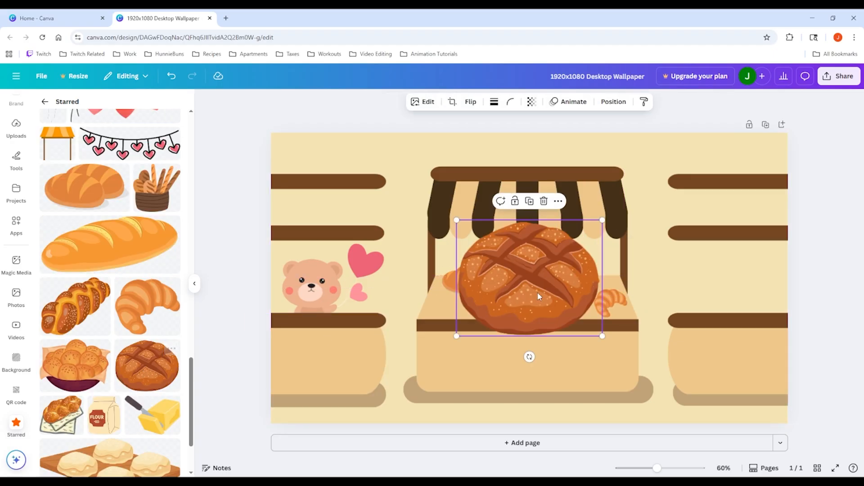
pyautogui.moveTo(609, 222); pyautogui.dragTo(522, 299)
pyautogui.press('Delete')
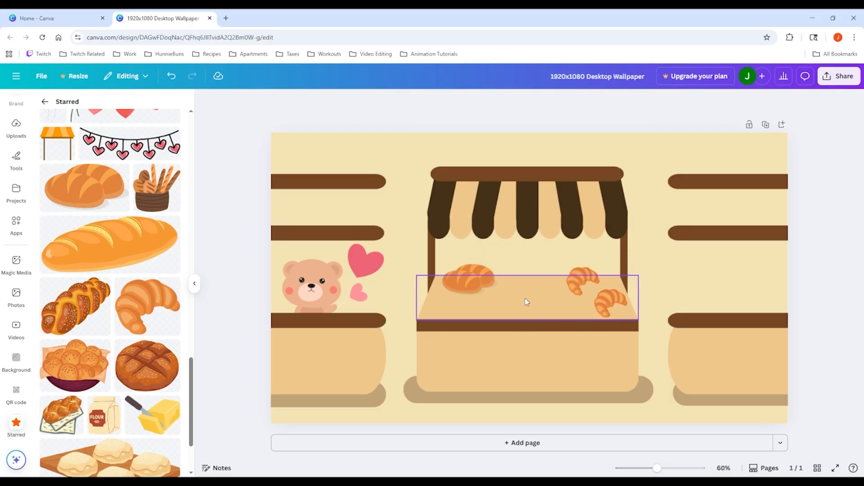
# - Delete both croissants and the pair of bread loaves from the stall's countertop
pyautogui.click(577, 286)
pyautogui.press('Delete')
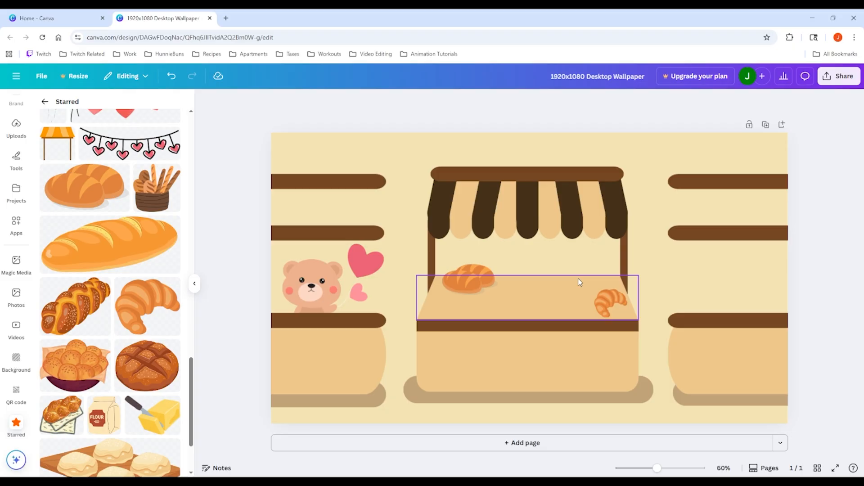
pyautogui.click(598, 303)
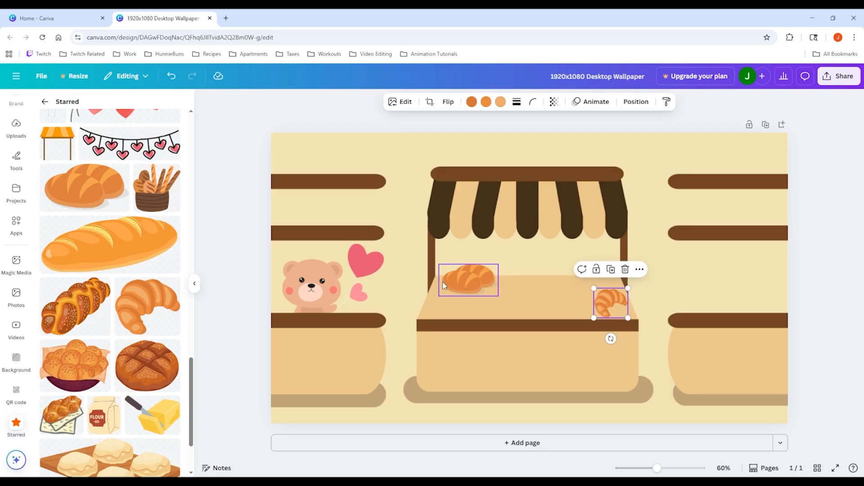
pyautogui.press('Delete')
pyautogui.click(454, 280)
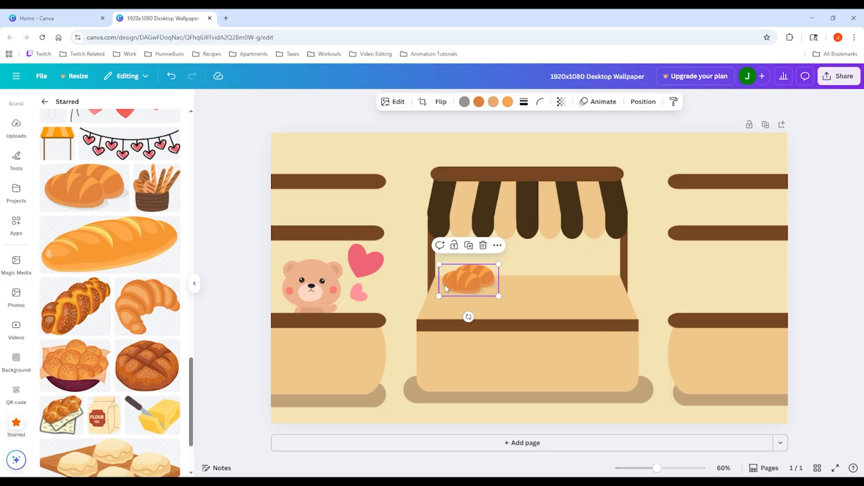
pyautogui.press('Delete')
pyautogui.click(655, 281)
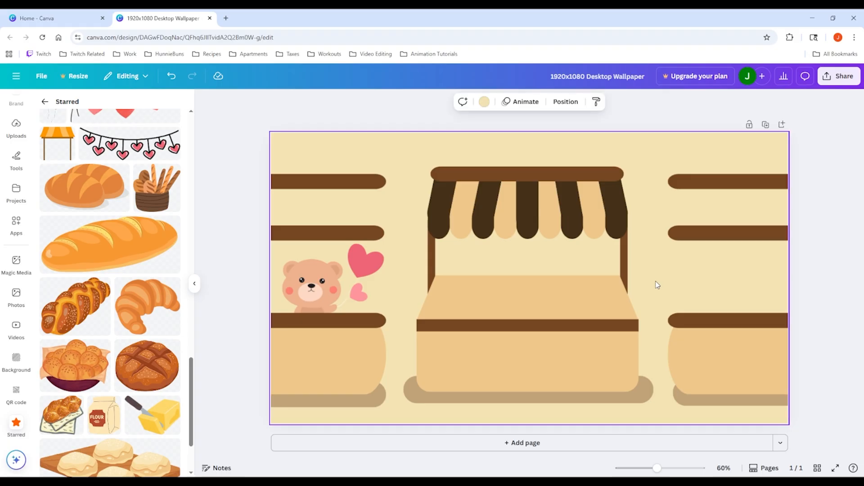
# - Insert the starred garland of four pink and red hearts and hang it across the stall's striped awning
pyautogui.scroll(2, 100, 158)
pyautogui.click(100, 156)
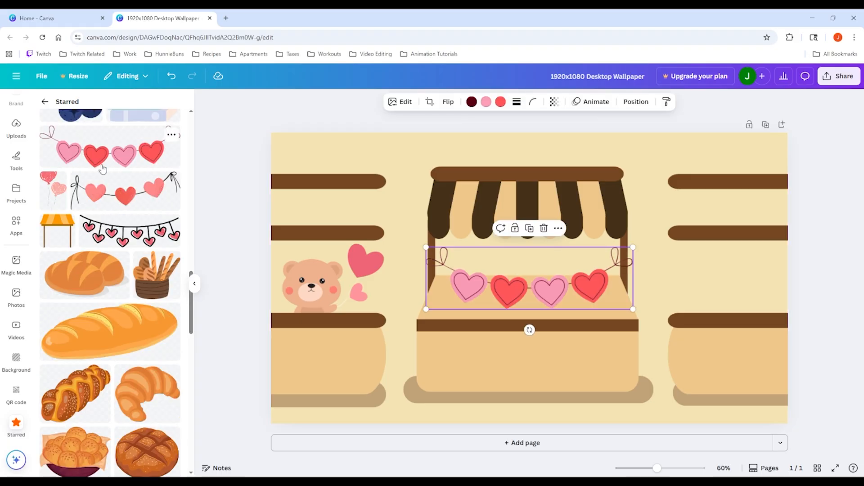
pyautogui.moveTo(529, 289); pyautogui.dragTo(526, 204)
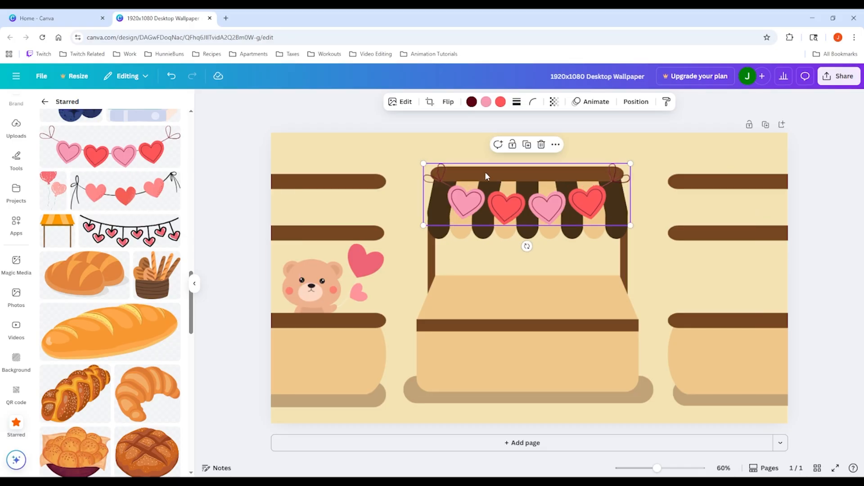
# - Recolour the awning garland: string and outlines white, pink hearts medium brown, red hearts dark gray brown #453018
pyautogui.click(471, 101)
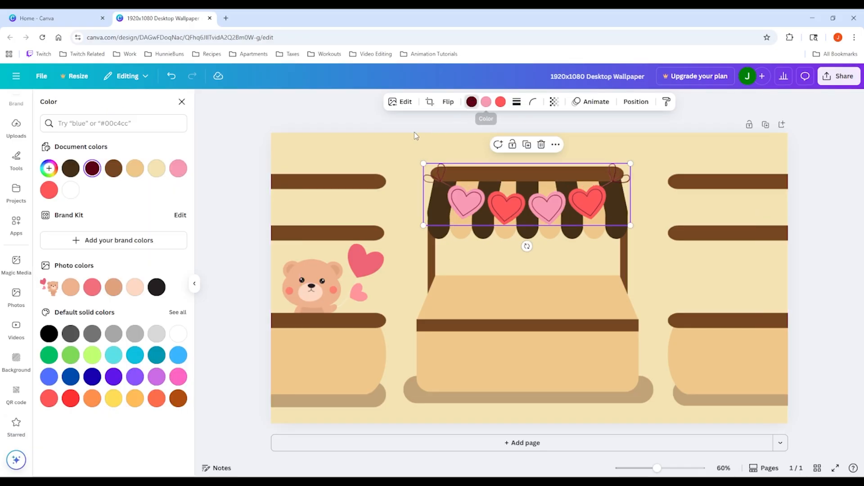
pyautogui.click(70, 191)
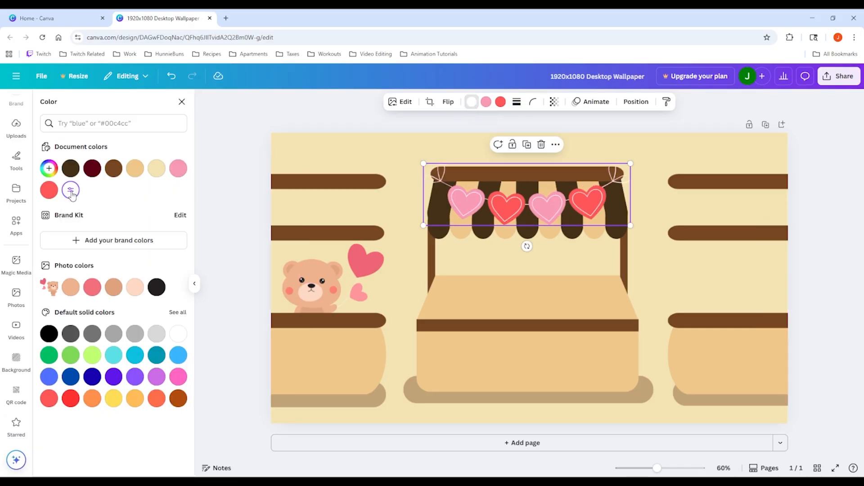
pyautogui.click(643, 162)
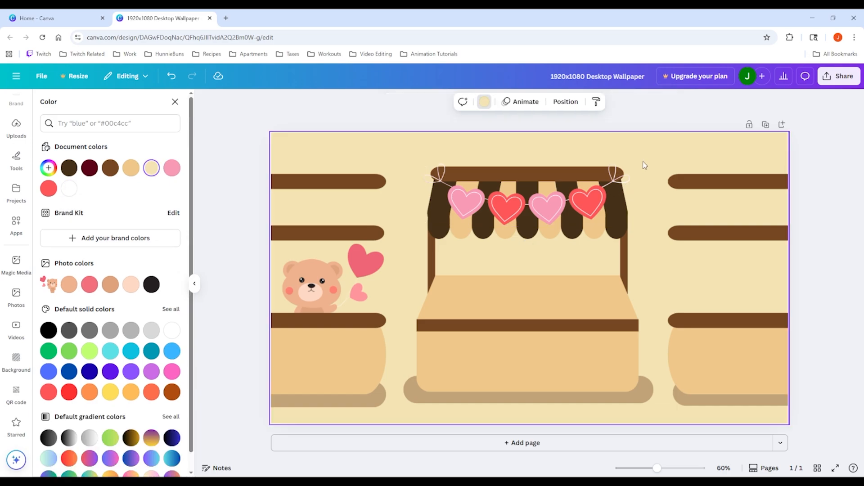
pyautogui.click(473, 208)
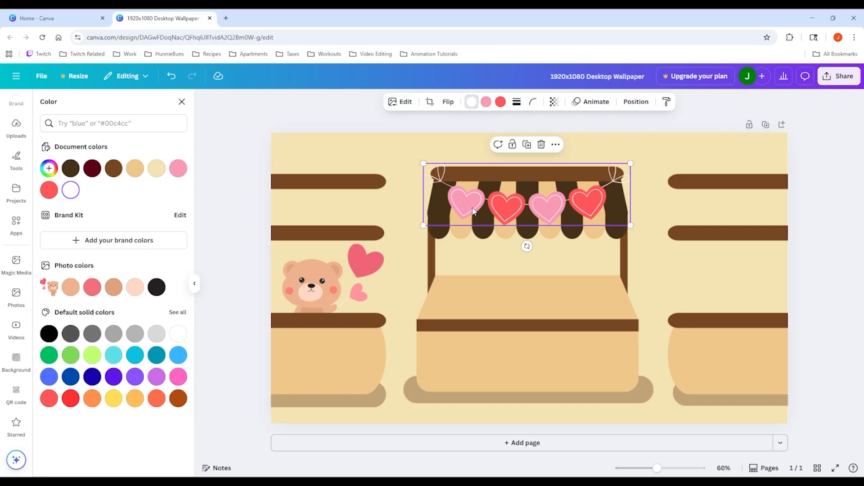
pyautogui.click(485, 102)
pyautogui.click(115, 169)
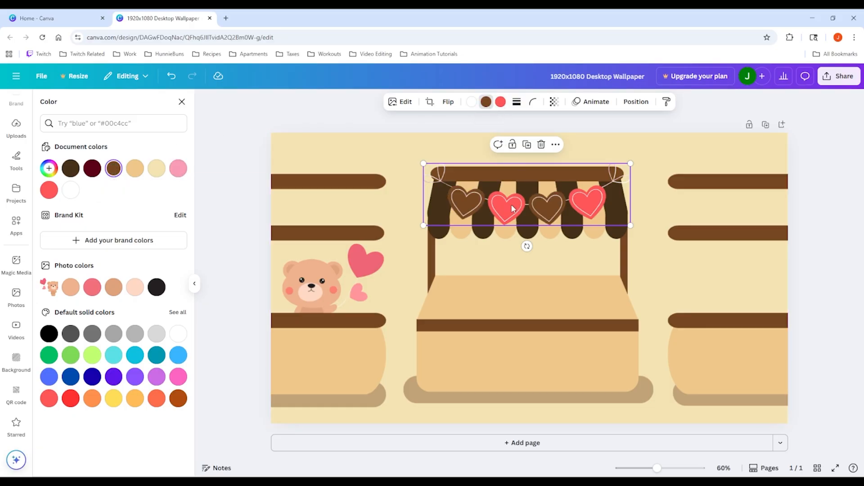
pyautogui.click(500, 104)
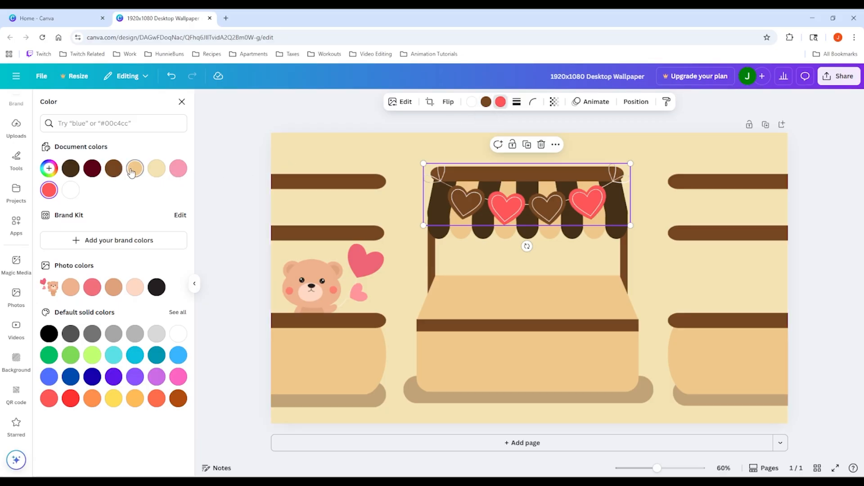
pyautogui.click(73, 170)
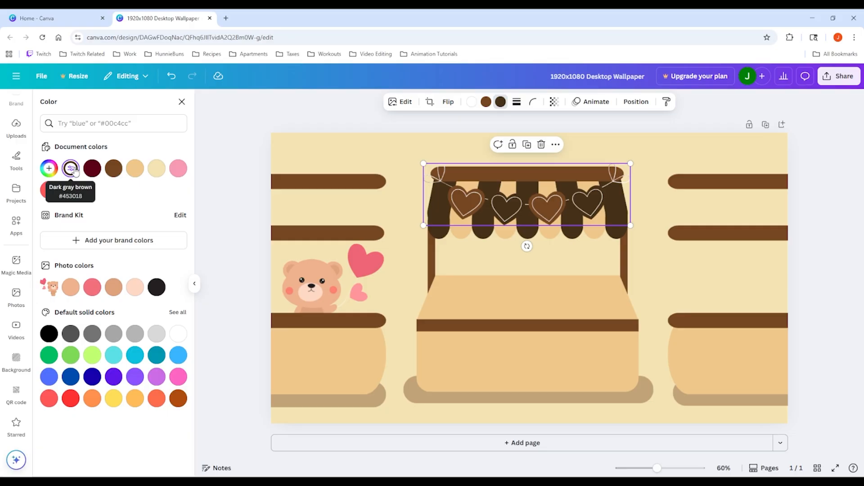
pyautogui.click(660, 196)
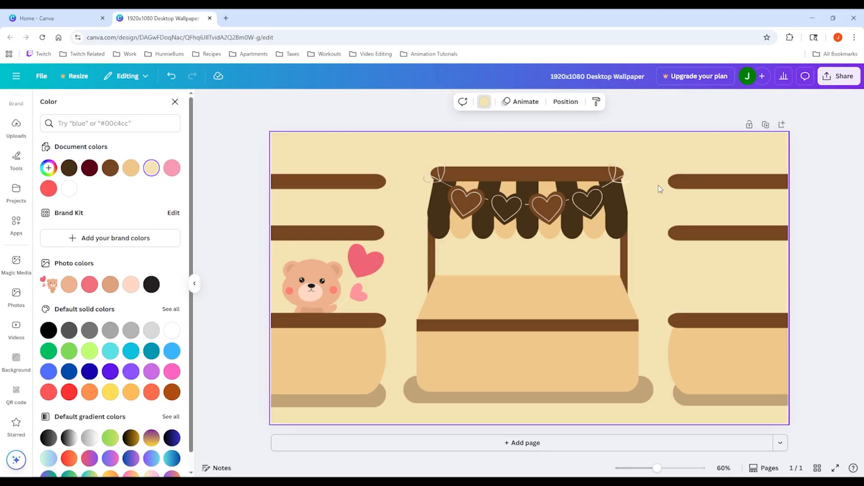
# - Try recolouring the bear graphic's pink parts to tan and undo the change
pyautogui.click(16, 425)
pyautogui.scroll(3, 112, 265)
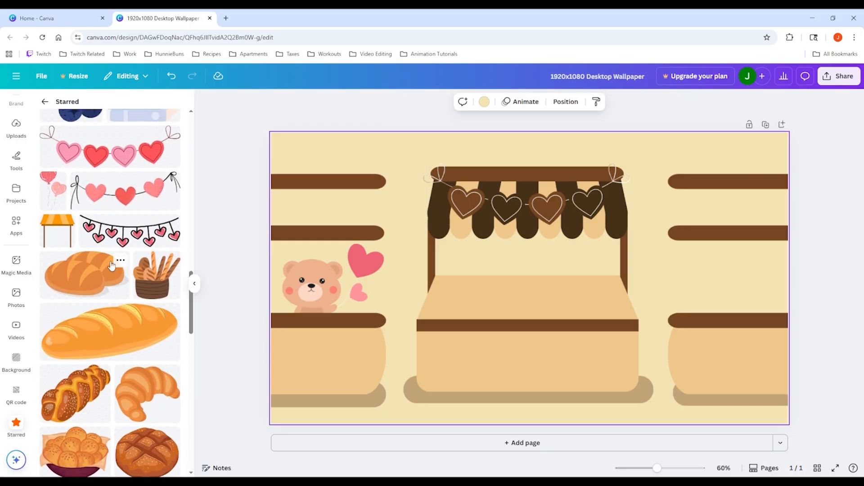
pyautogui.click(301, 289)
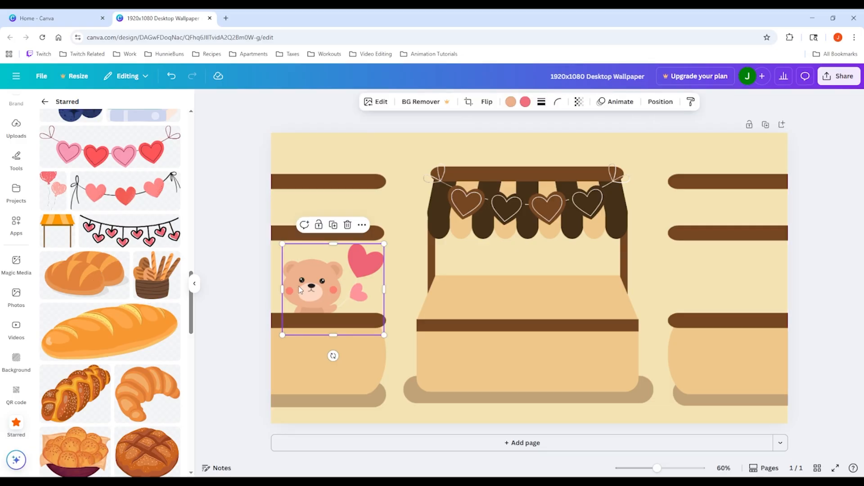
pyautogui.click(525, 105)
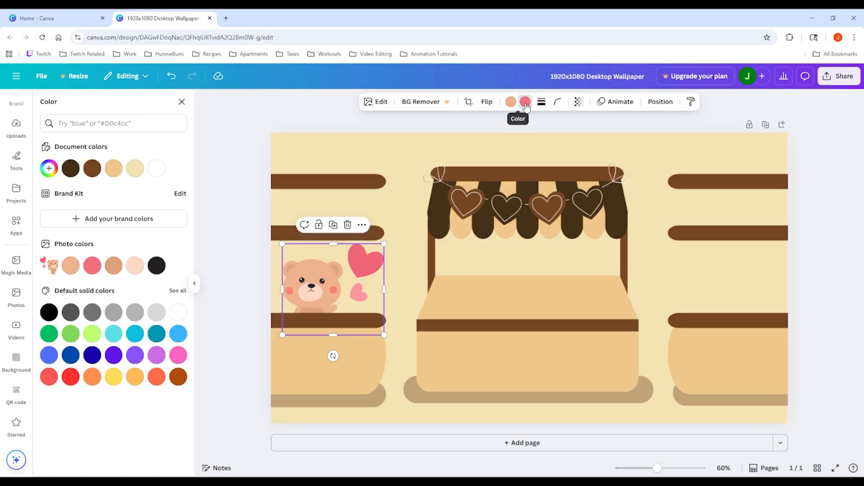
pyautogui.click(113, 265)
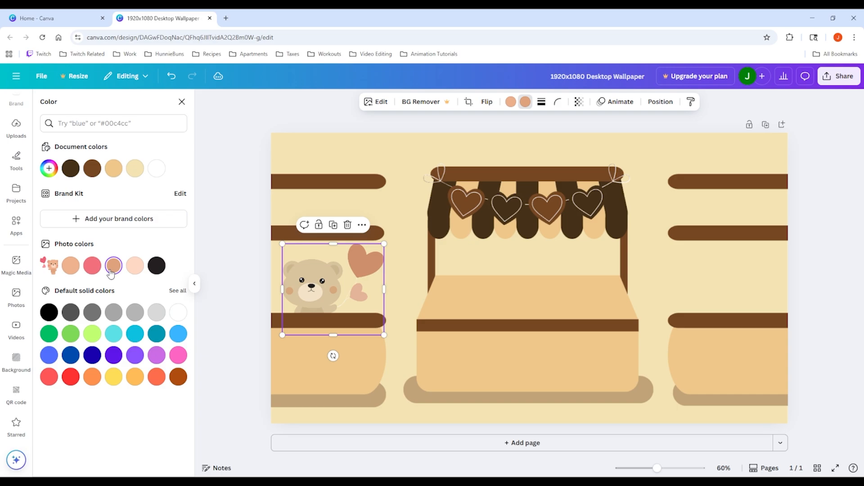
pyautogui.hotkey('ctrl', 'z')
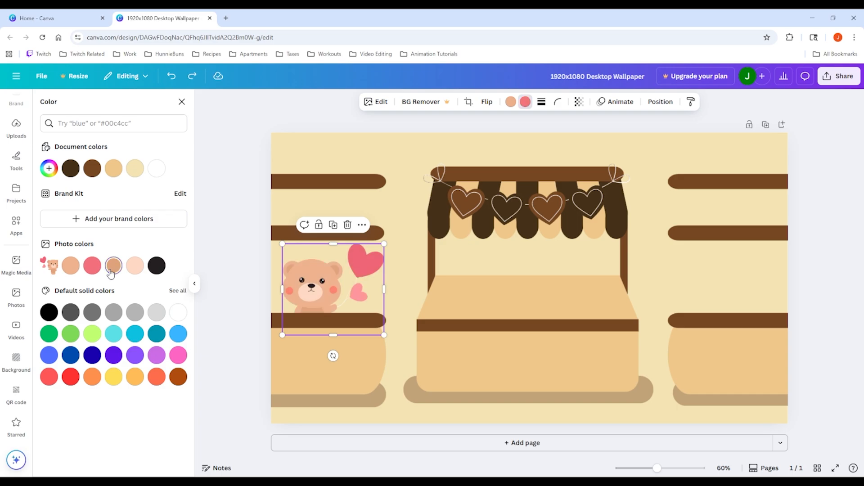
# - Insert the starred three-heart garland with bows, shrink it and tilt it along the left half of the stall's counter front
pyautogui.click(16, 425)
pyautogui.click(126, 236)
pyautogui.moveTo(526, 285); pyautogui.dragTo(513, 352)
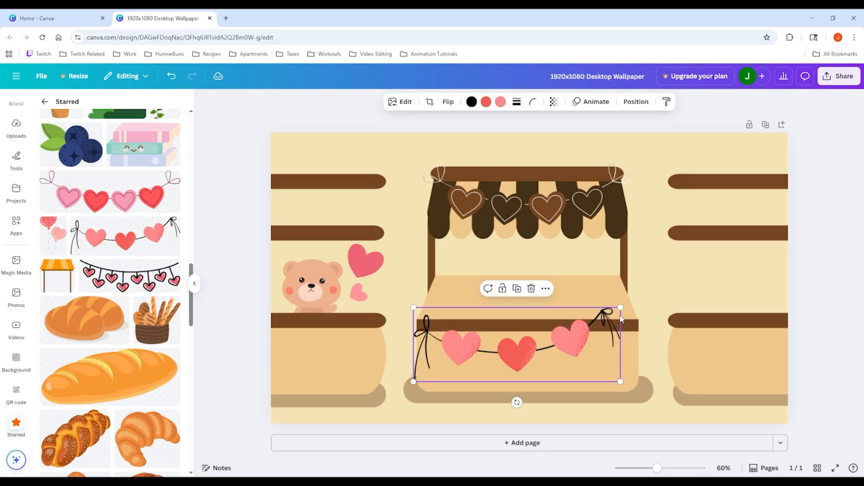
pyautogui.moveTo(621, 308); pyautogui.dragTo(549, 333)
pyautogui.moveTo(469, 363); pyautogui.dragTo(462, 352)
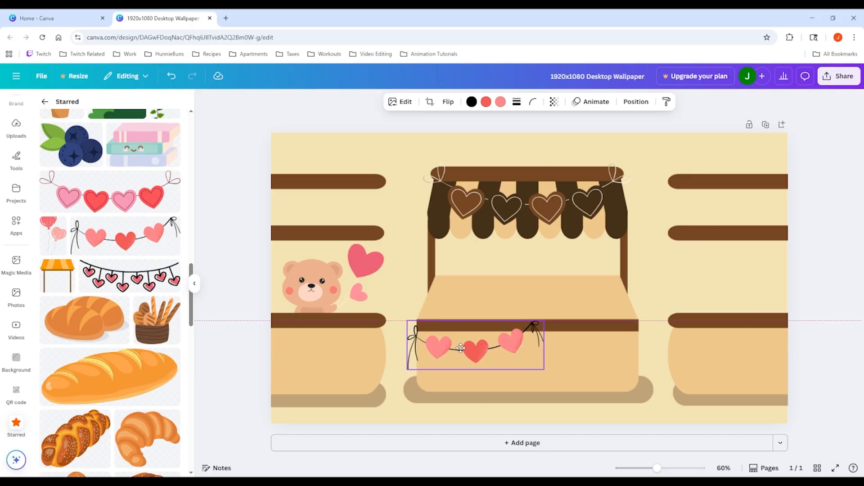
# - Recolour the three-heart garland with a white string, dark brown outer hearts and a gray brown #764723 middle heart
pyautogui.click(471, 101)
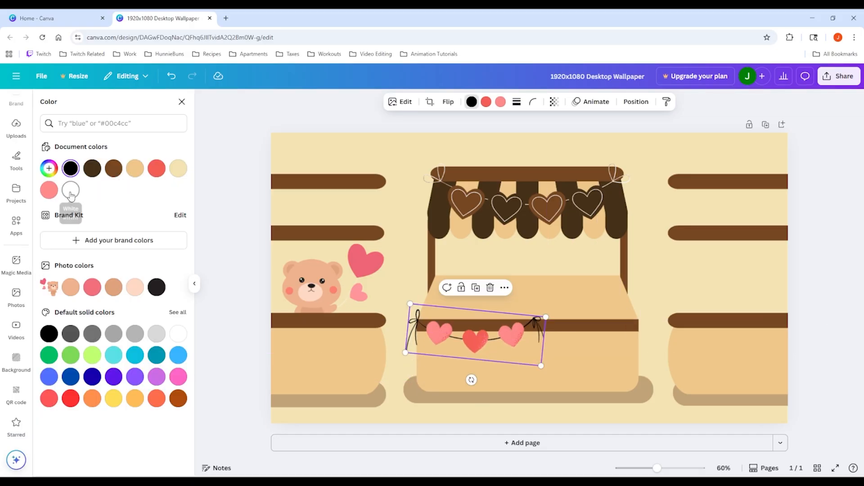
pyautogui.click(71, 190)
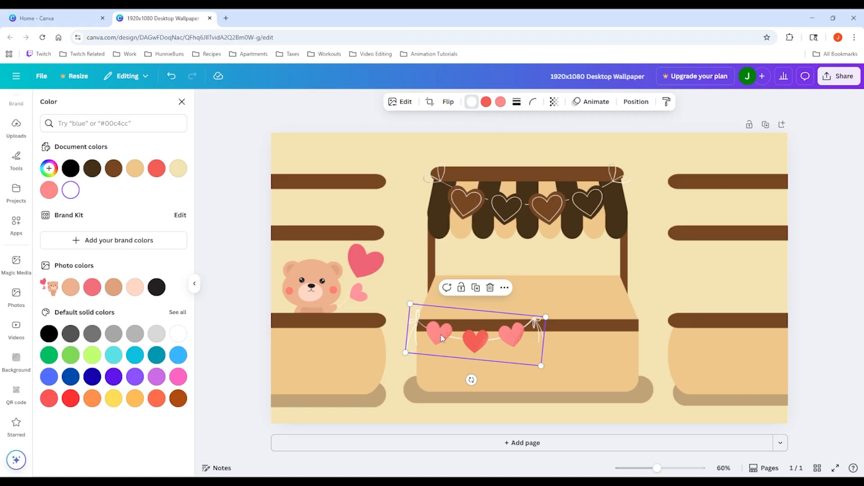
pyautogui.click(91, 169)
pyautogui.click(113, 169)
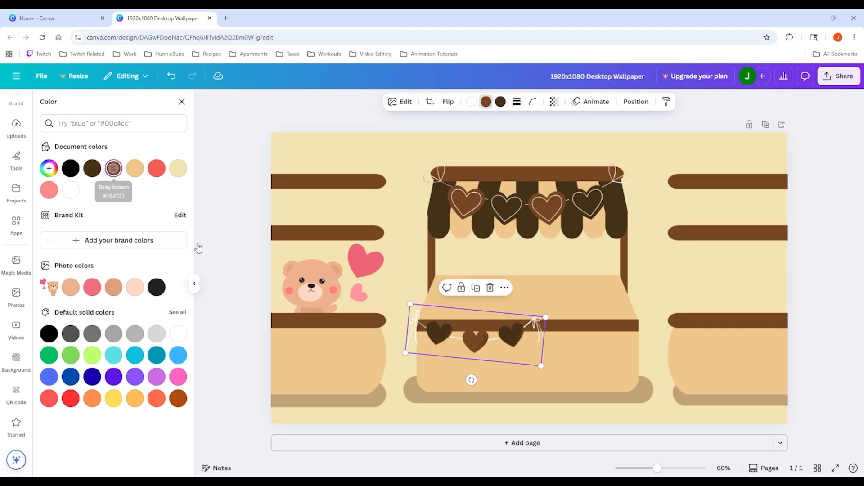
# - Duplicate the three-heart garland and flip the copy horizontally
pyautogui.hotkey('ctrl', 'd')
pyautogui.moveTo(486, 349); pyautogui.dragTo(611, 322)
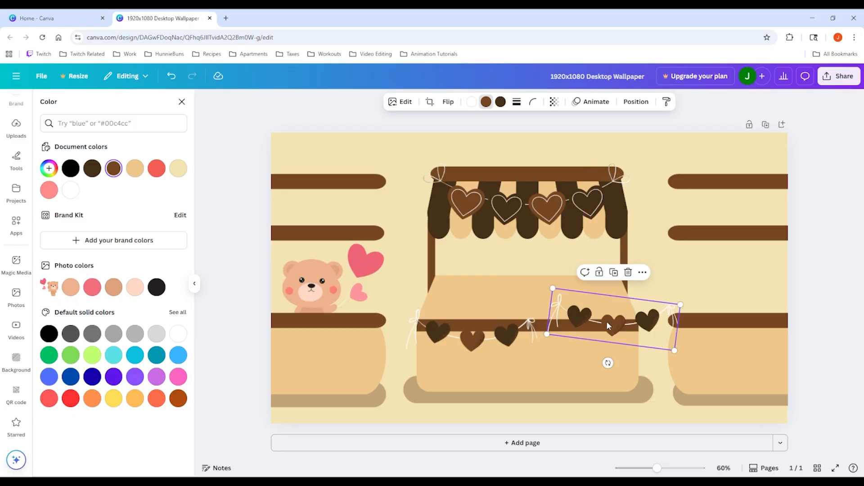
pyautogui.click(448, 103)
pyautogui.click(454, 126)
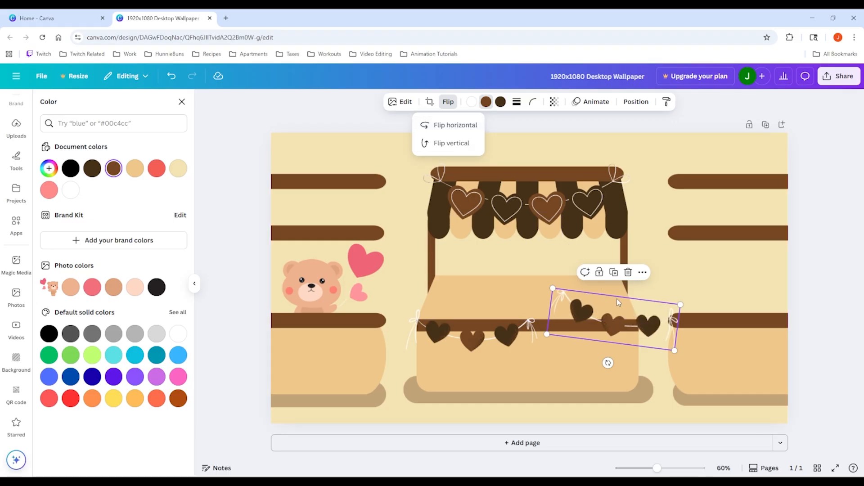
pyautogui.click(658, 285)
# - Place the flipped garland on the right half of the counter front and rotate it nearly level so the bows meet in the middle
pyautogui.click(621, 321)
pyautogui.moveTo(621, 320); pyautogui.dragTo(590, 338)
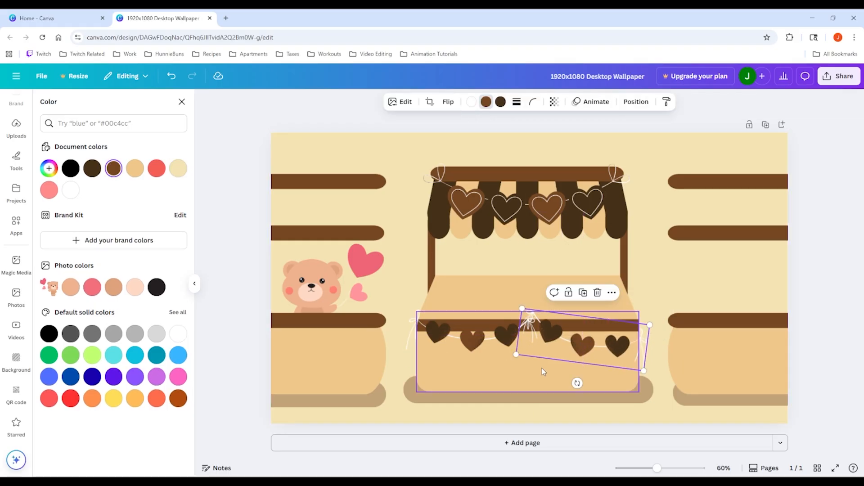
pyautogui.moveTo(575, 382); pyautogui.dragTo(583, 385)
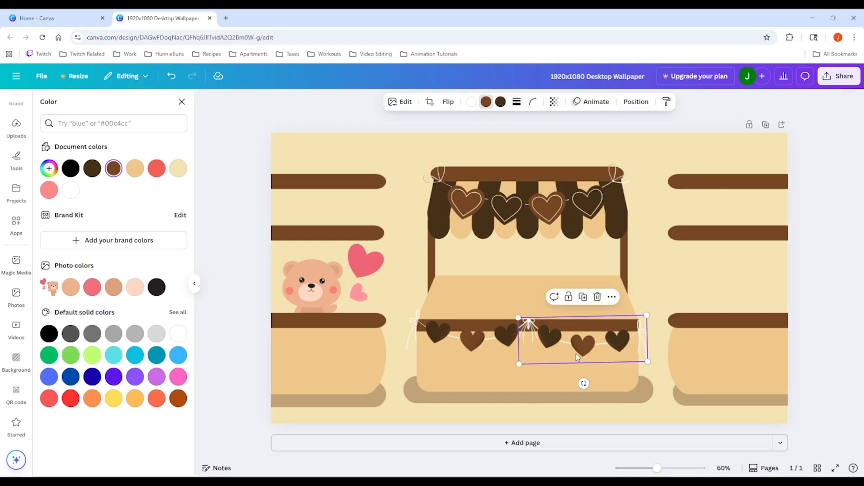
pyautogui.click(526, 259)
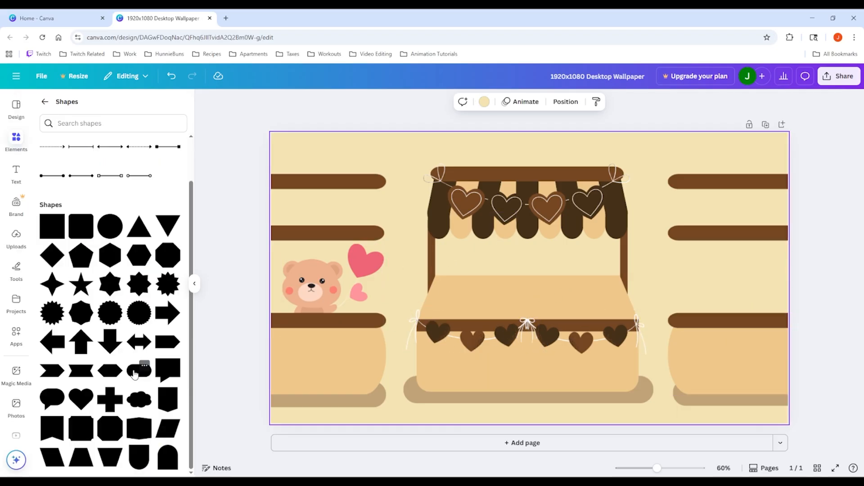
# - Add a dark brown pill shape as a sign below the garlands on the counter front, making it slightly flatter and wider
pyautogui.click(144, 366)
pyautogui.click(138, 371)
pyautogui.click(664, 293)
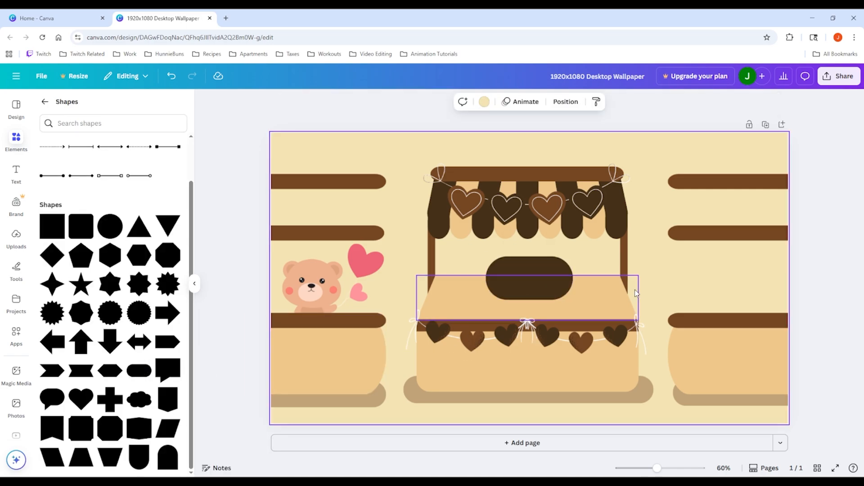
pyautogui.moveTo(520, 283); pyautogui.dragTo(527, 354)
pyautogui.moveTo(532, 384); pyautogui.dragTo(537, 381)
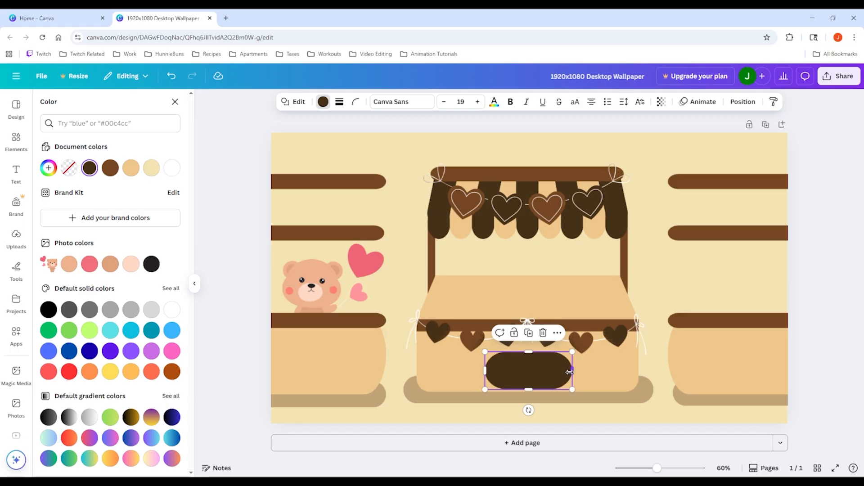
pyautogui.moveTo(569, 372); pyautogui.dragTo(577, 372)
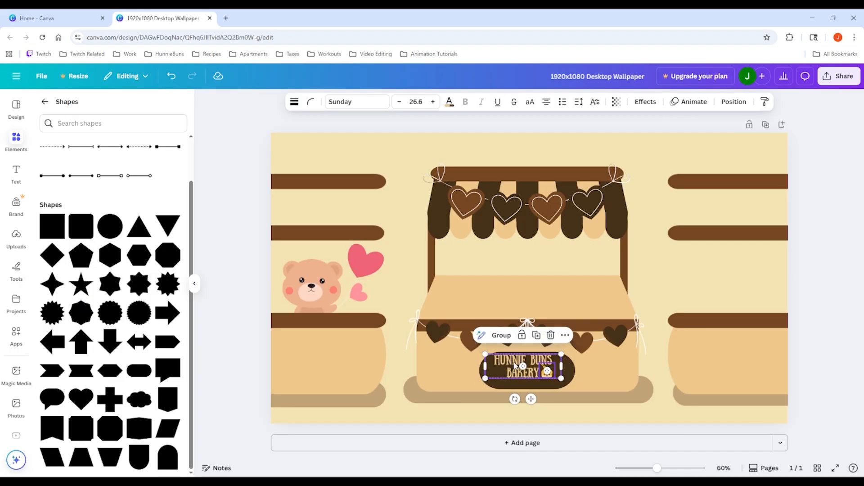
# - Centre the "HUNNIE BUNS BAKERY" lettering and its small bun graphic on the dark pill sign
pyautogui.moveTo(514, 365); pyautogui.dragTo(517, 367)
pyautogui.click(662, 300)
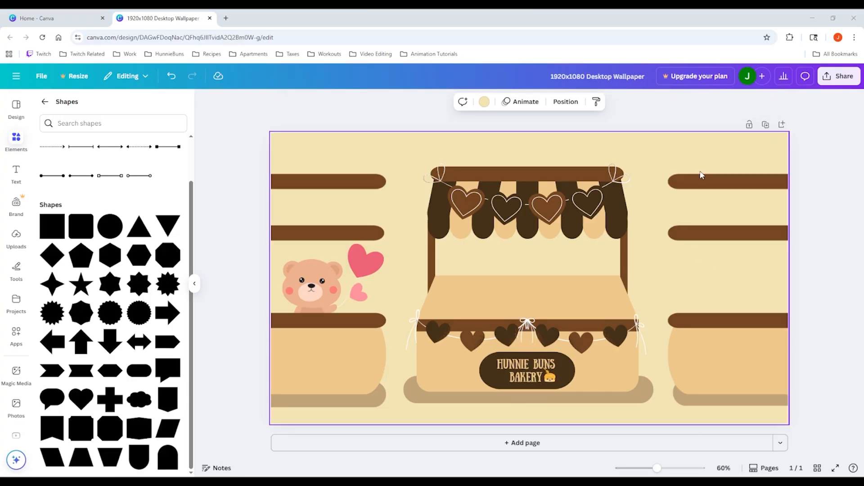
# - Duplicate the finished bakery page and remove the bear-with-hearts graphic from the copy
pyautogui.click(765, 125)
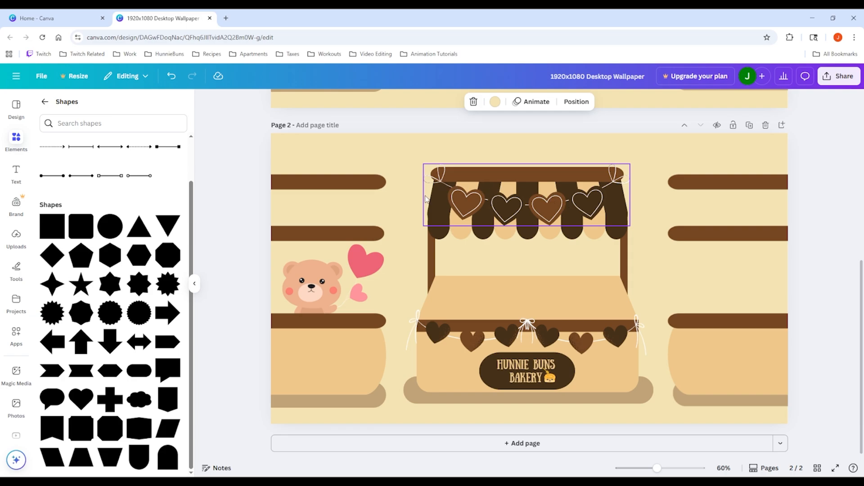
pyautogui.click(356, 276)
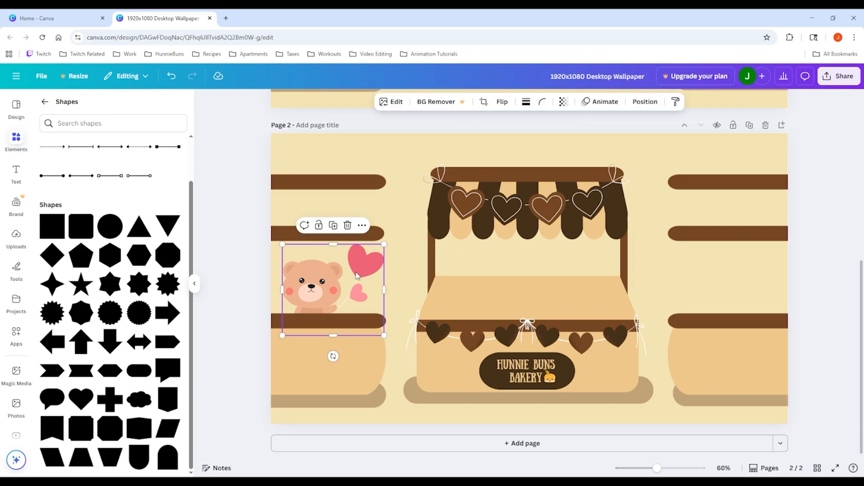
pyautogui.press('Delete')
# - Add the starred pink heart balloons to page 2, place them beside the stall's left post and colour their strings white
pyautogui.scroll(-3, 16, 315)
pyautogui.click(16, 423)
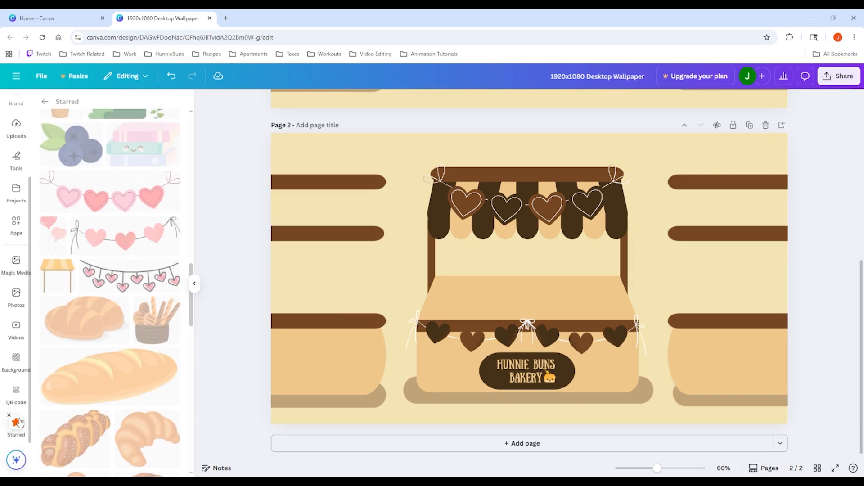
pyautogui.click(55, 245)
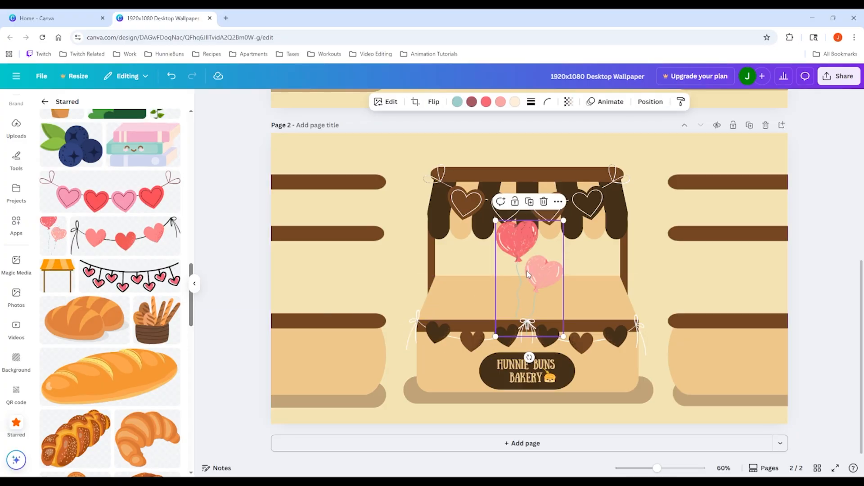
pyautogui.moveTo(526, 271); pyautogui.dragTo(402, 260)
pyautogui.click(457, 102)
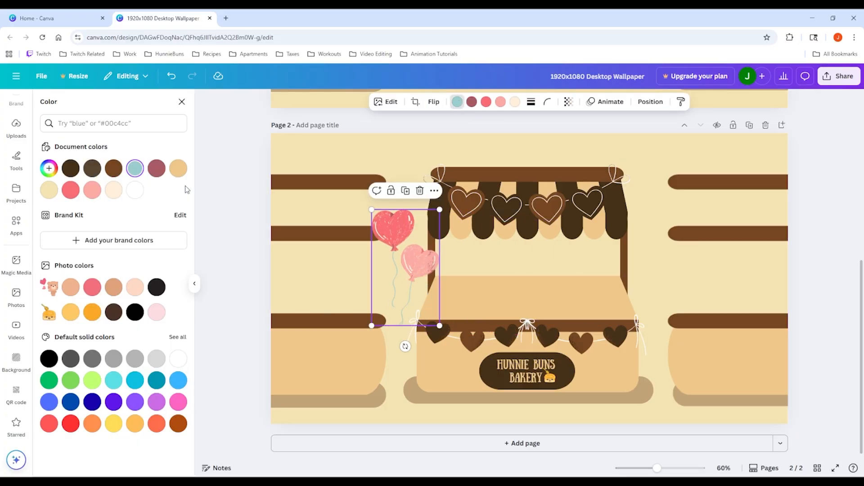
pyautogui.click(135, 190)
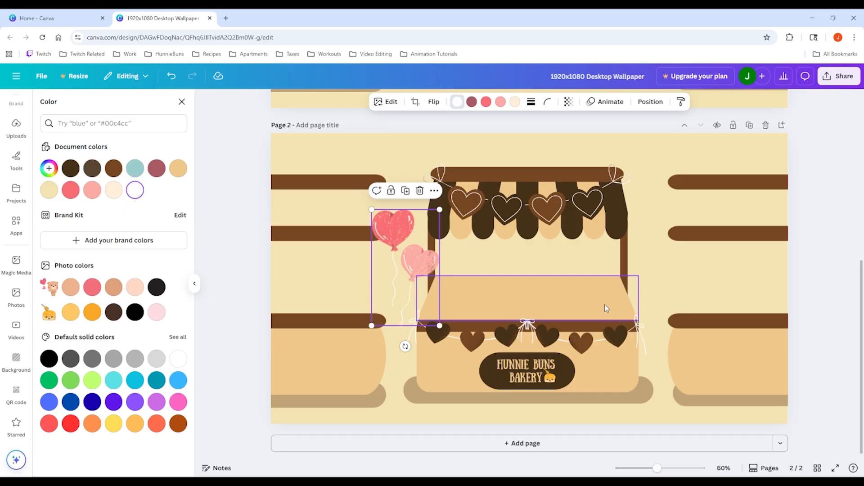
# - Place a second balloon pair at the stall's right post, and flip the left pair horizontally so it mirrors it at the left post
pyautogui.click(650, 278)
pyautogui.moveTo(412, 255)
pyautogui.mouseDown()
pyautogui.moveTo(536, 283)
pyautogui.moveTo(656, 283)
pyautogui.moveTo(628, 273)
pyautogui.moveTo(633, 257)
pyautogui.moveTo(422, 246)
pyautogui.mouseUp()
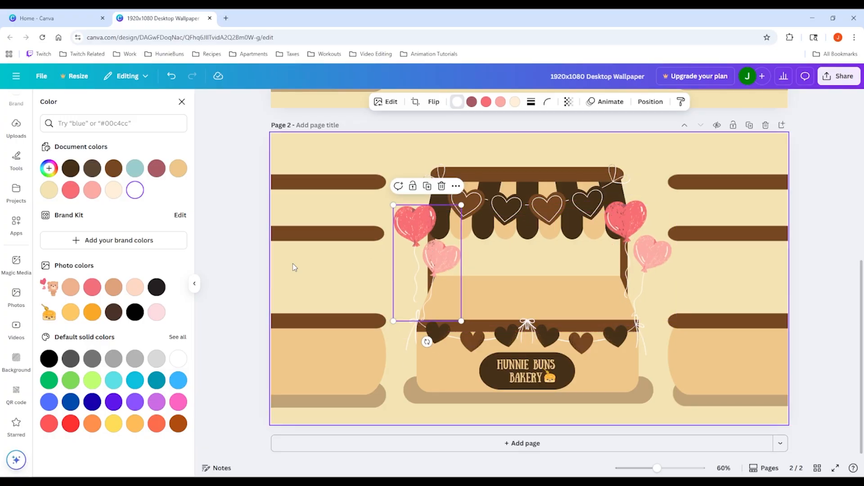
pyautogui.click(24, 423)
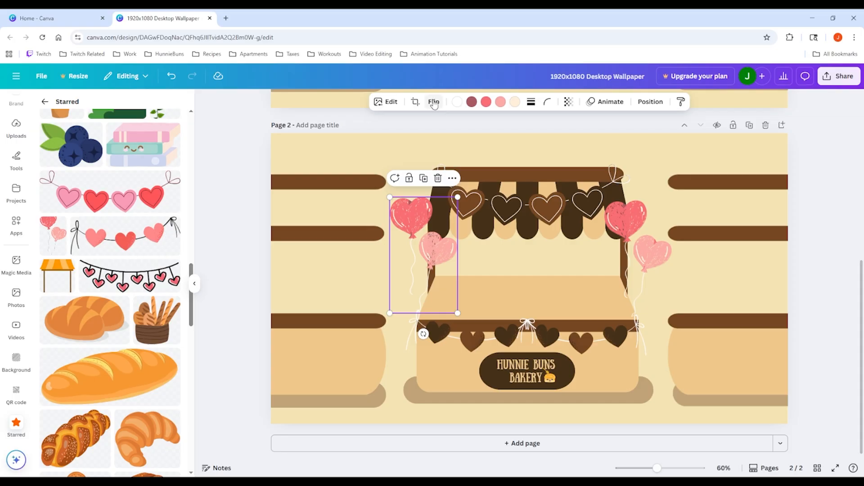
pyautogui.click(433, 103)
pyautogui.click(433, 125)
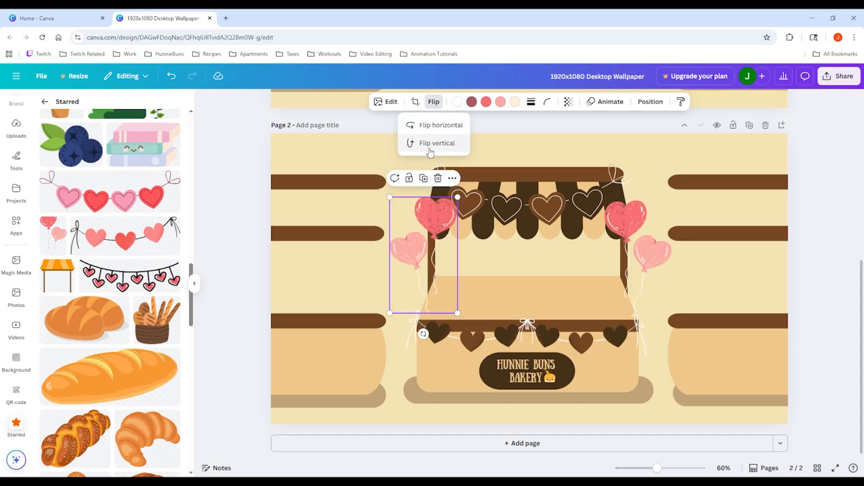
pyautogui.moveTo(432, 244); pyautogui.dragTo(426, 245)
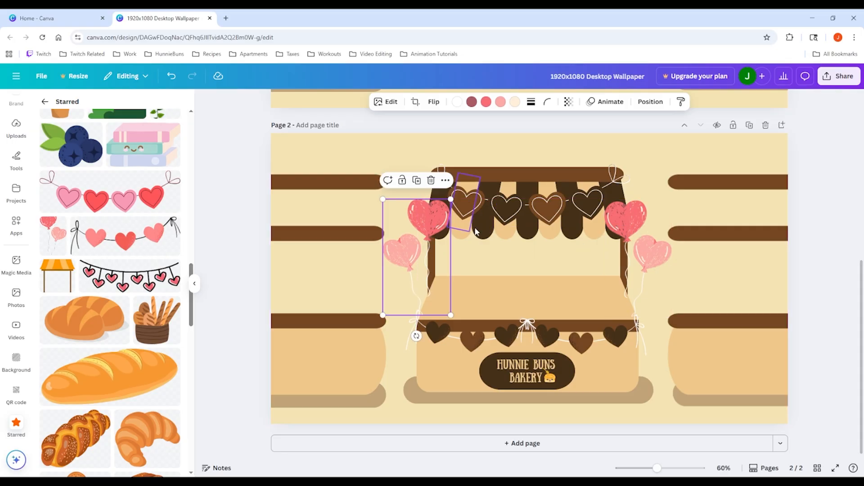
pyautogui.click(648, 176)
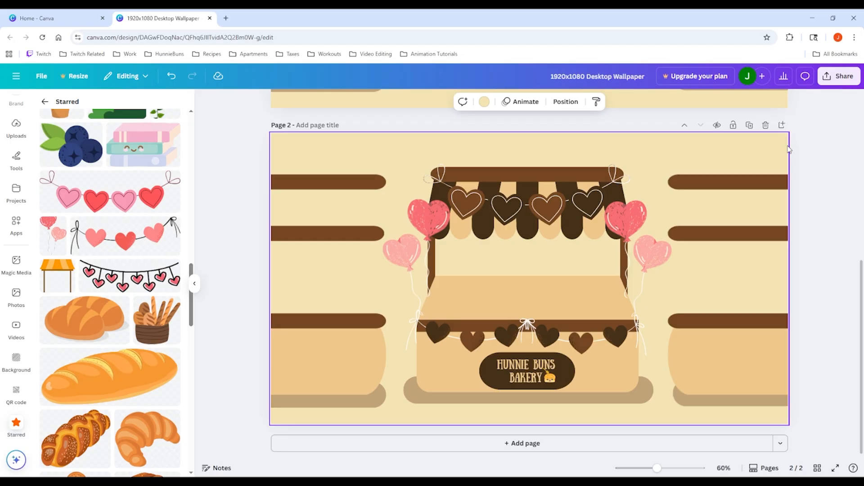
# - Title page 1 "Bakery Wallpaper"
pyautogui.scroll(1, 811, 311)
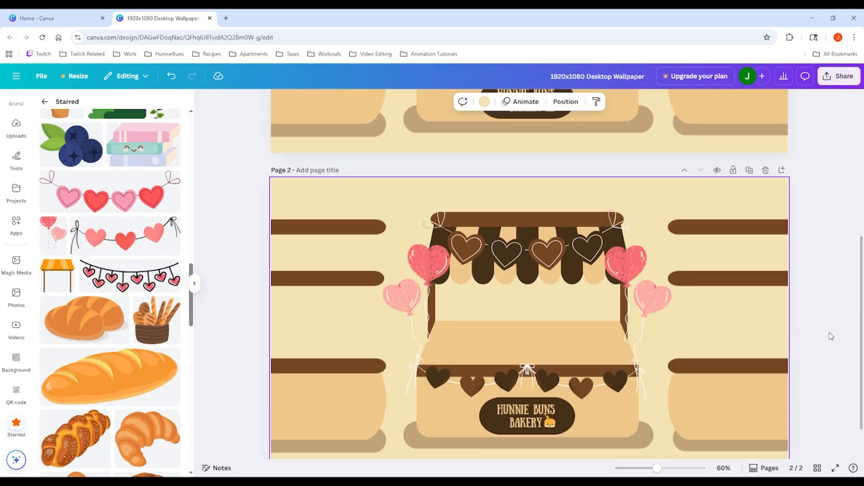
pyautogui.scroll(6, 817, 355)
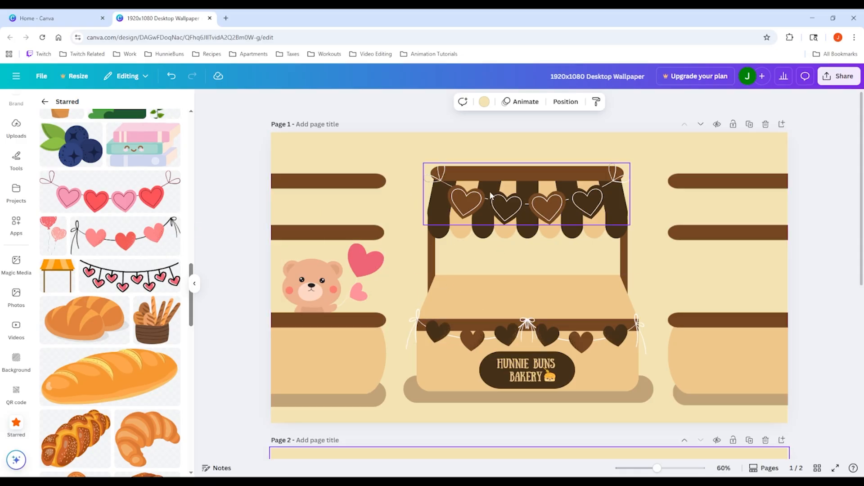
pyautogui.click(322, 125)
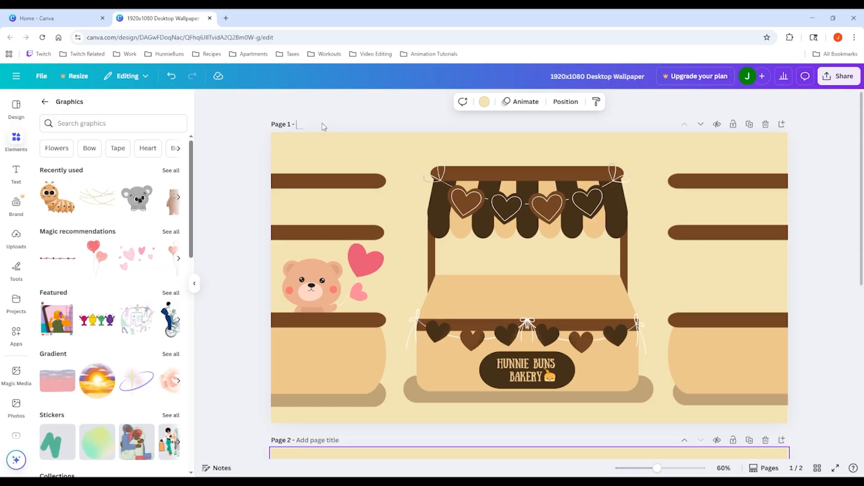
pyautogui.write('Bakery ')
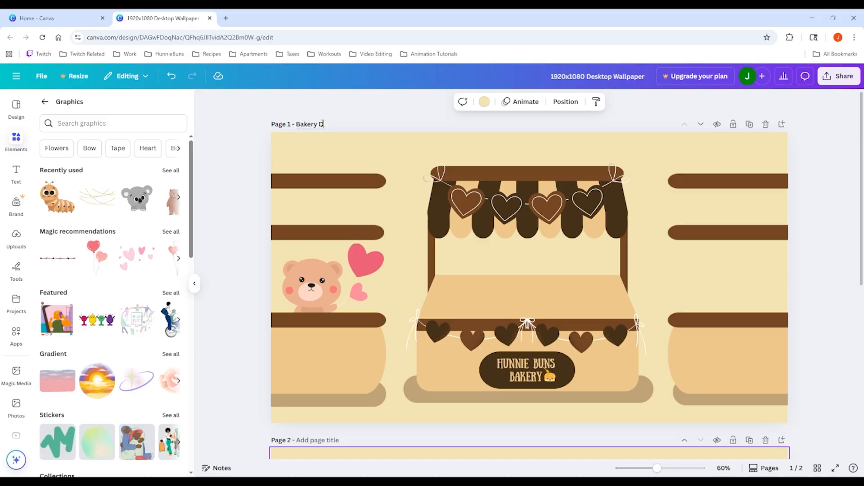
pyautogui.write('Wallpap')
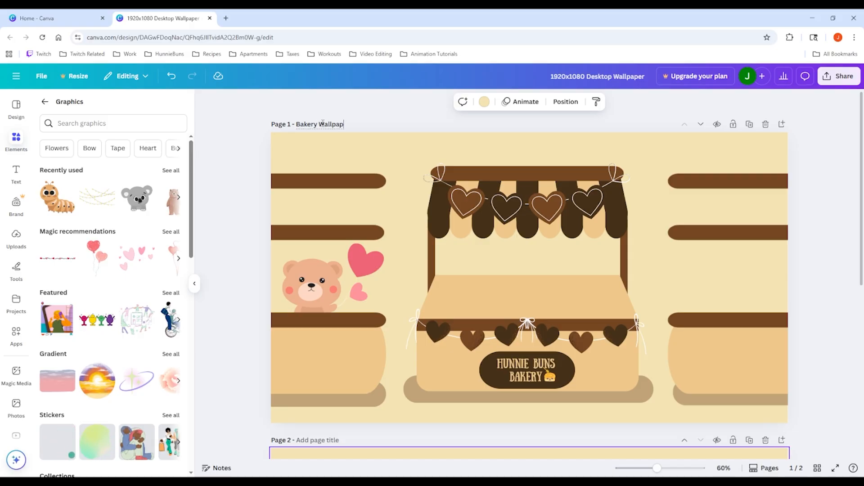
pyautogui.write('er')
# - Title page 2 "Bakery Wallpaper 2"
pyautogui.scroll(-1, 371, 271)
pyautogui.click(330, 302)
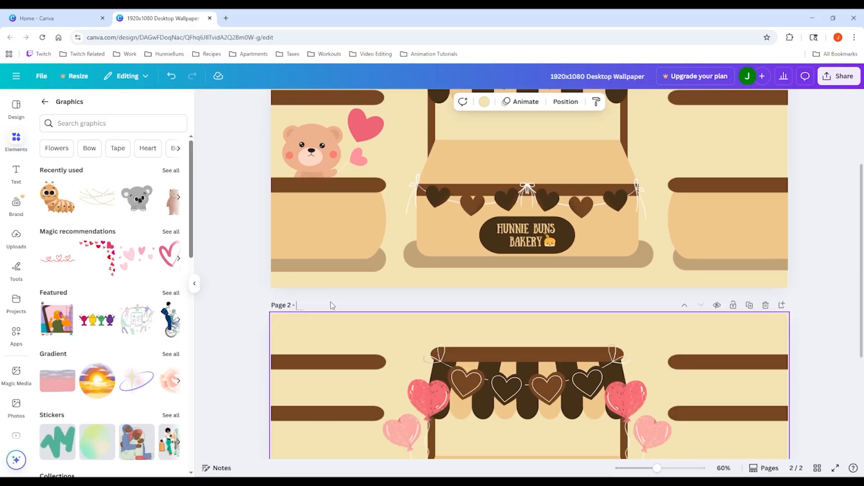
pyautogui.write('Bakery W')
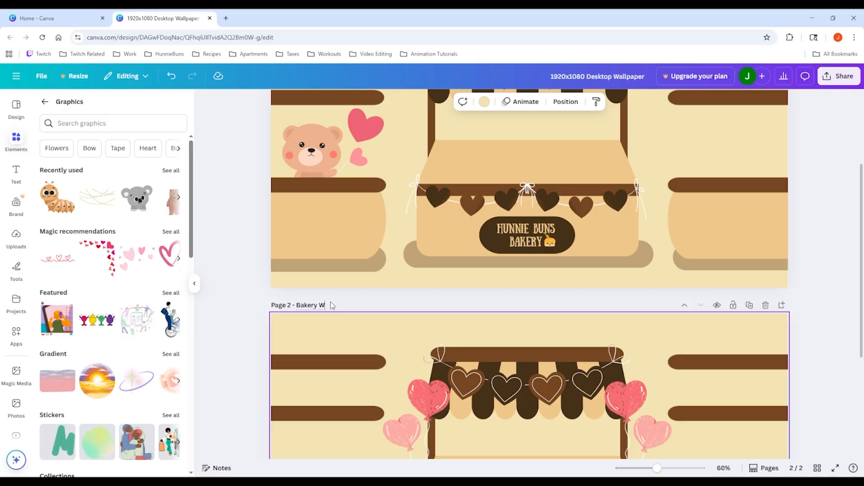
pyautogui.write('allpaper 2')
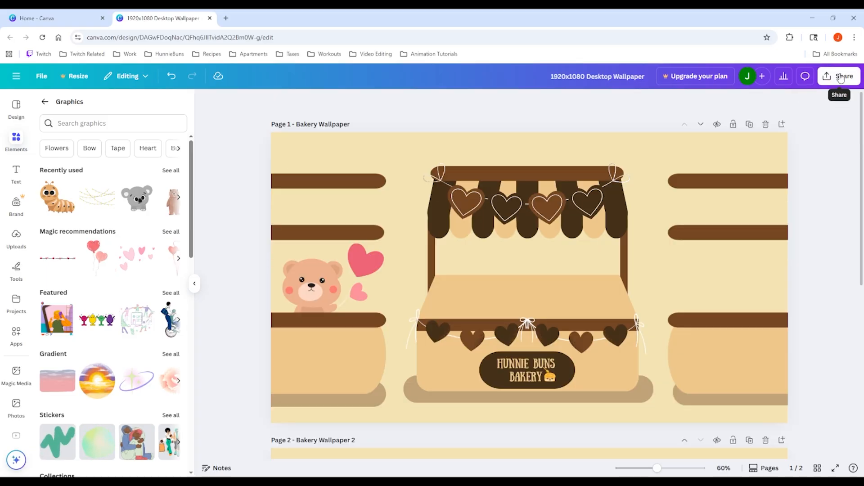
# - Download only page 1, Bakery Wallpaper, as a PNG
pyautogui.click(839, 77)
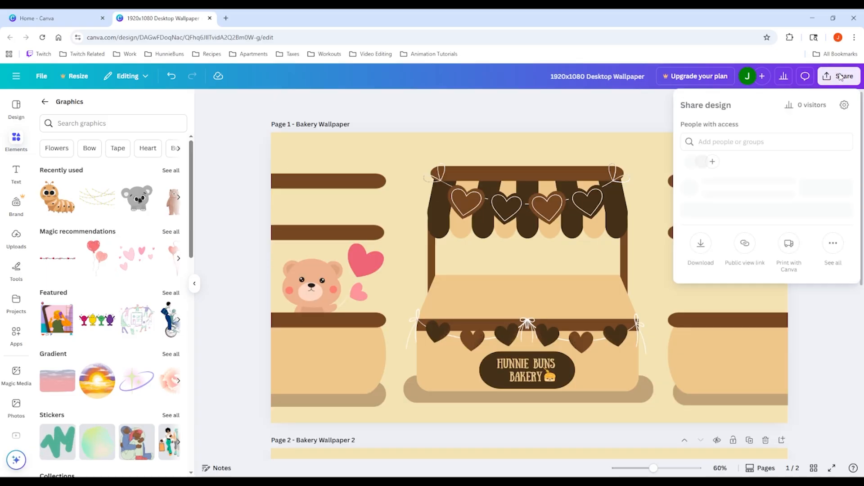
pyautogui.click(701, 263)
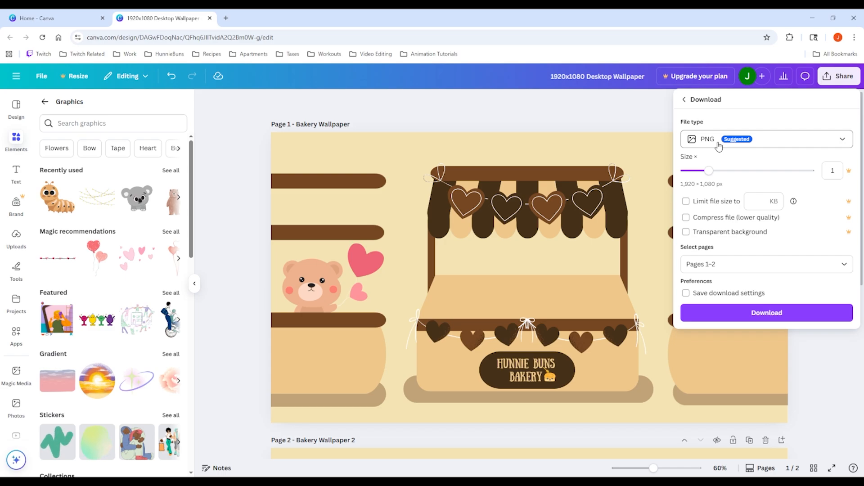
pyautogui.click(843, 266)
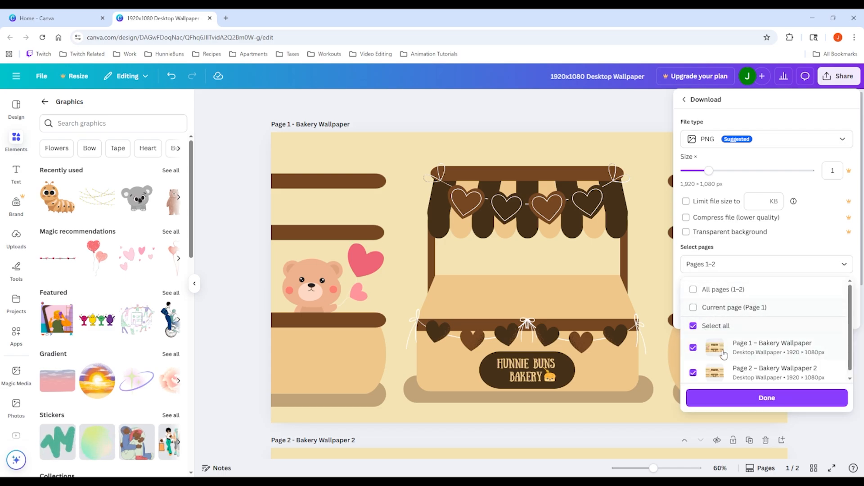
pyautogui.scroll(-1, 713, 338)
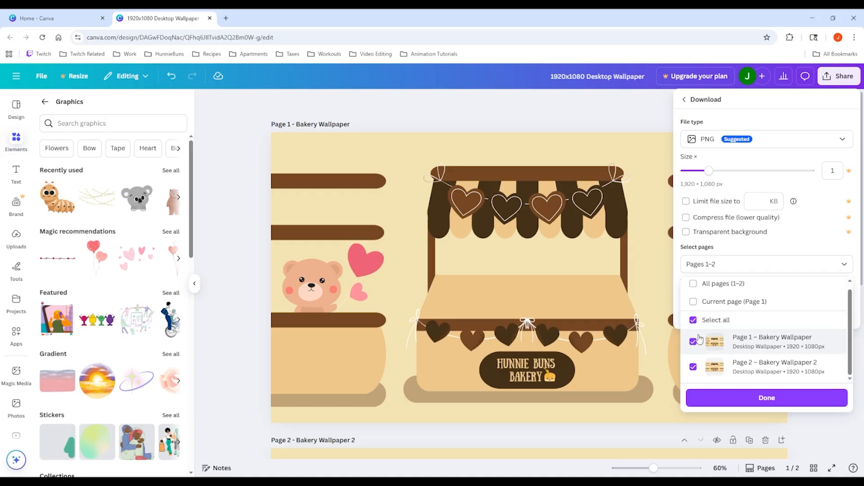
pyautogui.click(693, 320)
pyautogui.click(693, 341)
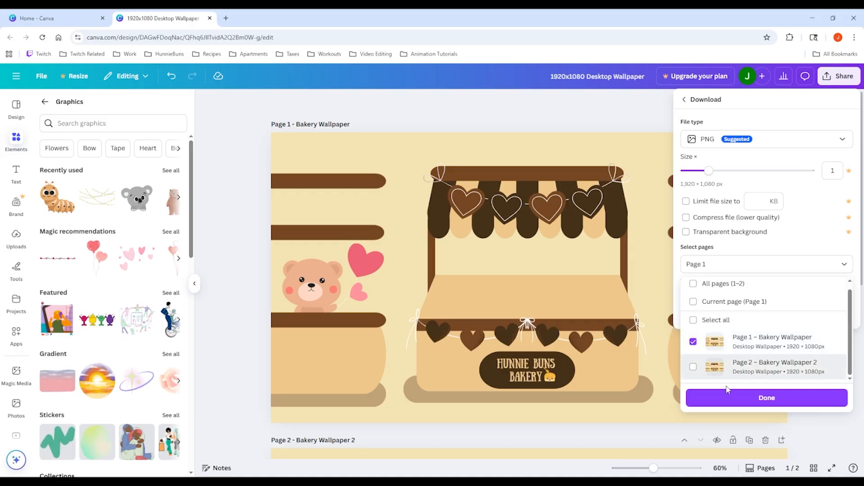
pyautogui.click(738, 400)
pyautogui.click(743, 313)
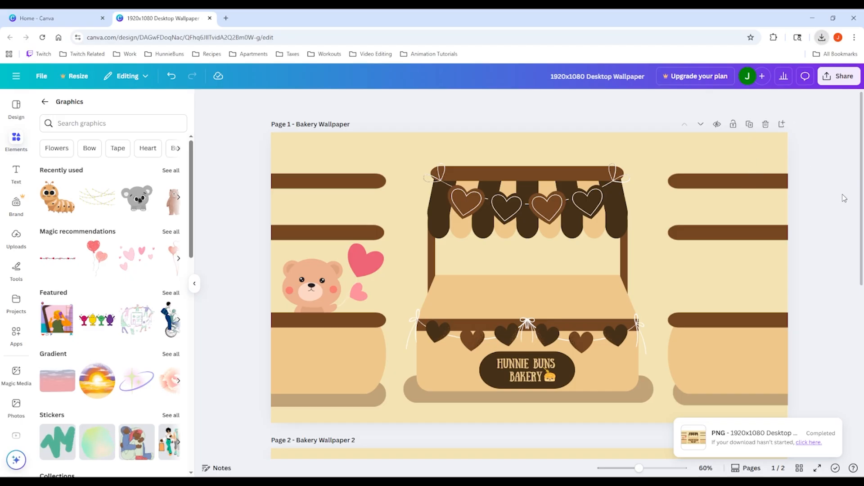
# - Download only page 2, Bakery Wallpaper 2, as a PNG
pyautogui.click(839, 76)
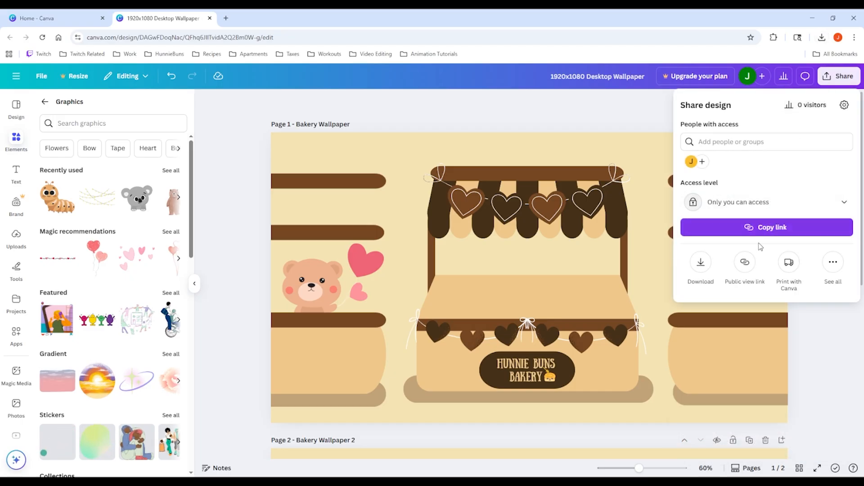
pyautogui.click(700, 265)
pyautogui.click(767, 264)
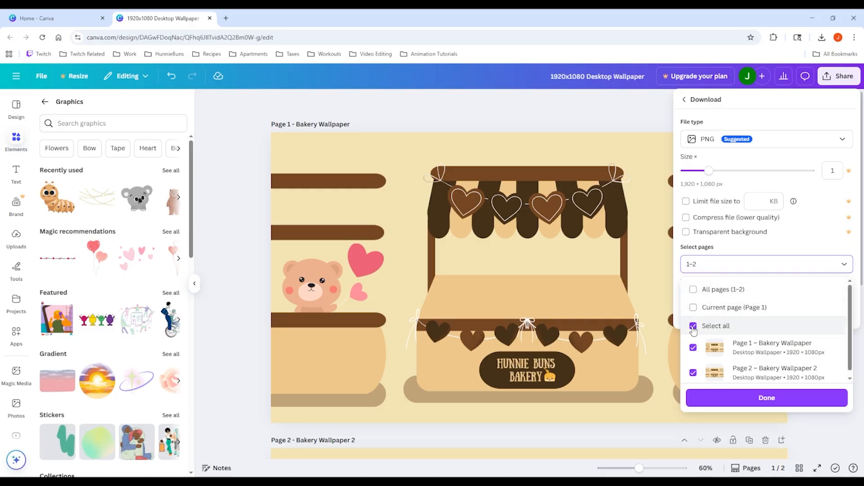
pyautogui.click(693, 326)
pyautogui.click(693, 368)
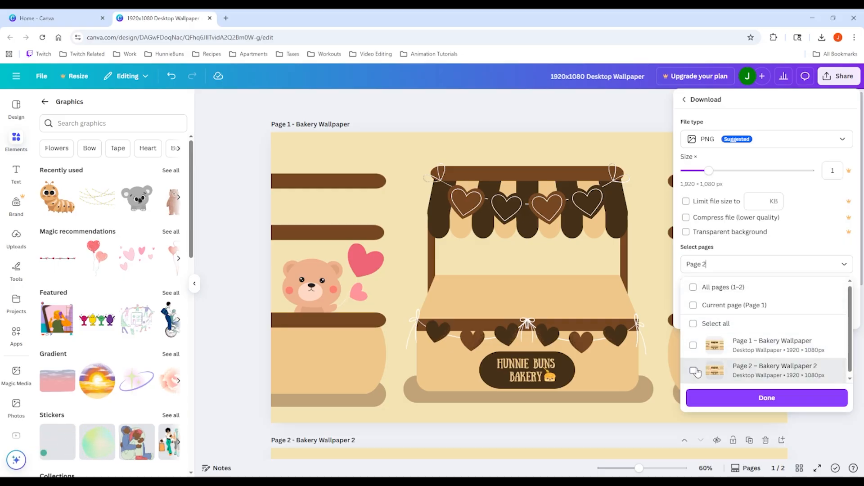
pyautogui.click(747, 398)
pyautogui.click(754, 310)
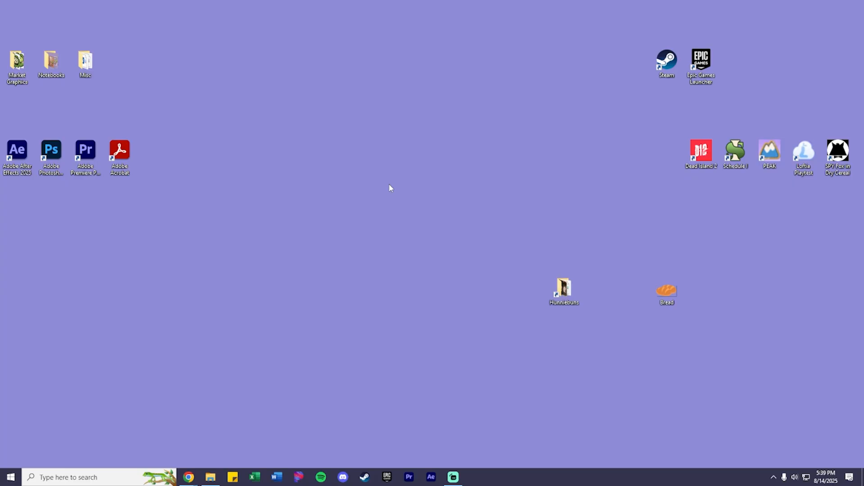
# - Open the Windows desktop personalization settings and set the background type to Picture
pyautogui.rightClick(390, 186)
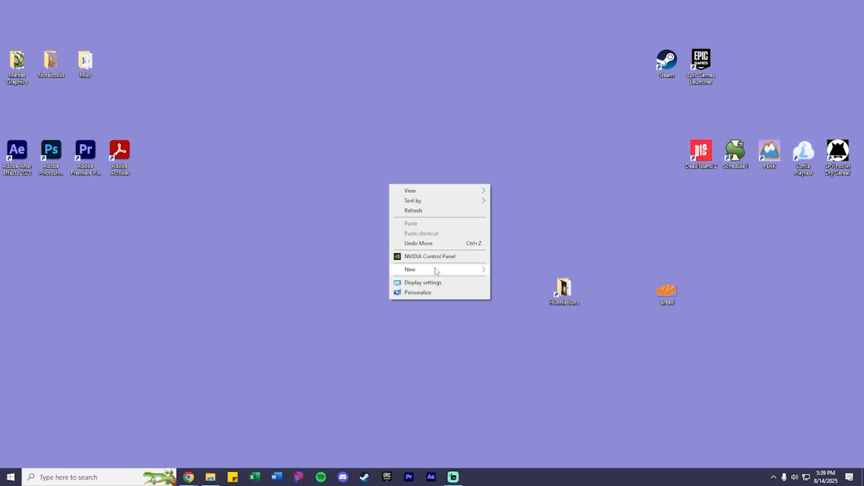
pyautogui.click(437, 294)
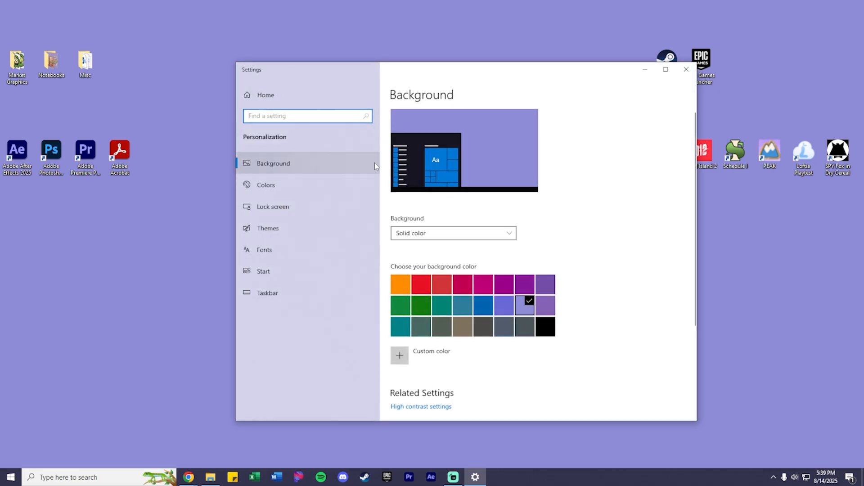
pyautogui.click(418, 237)
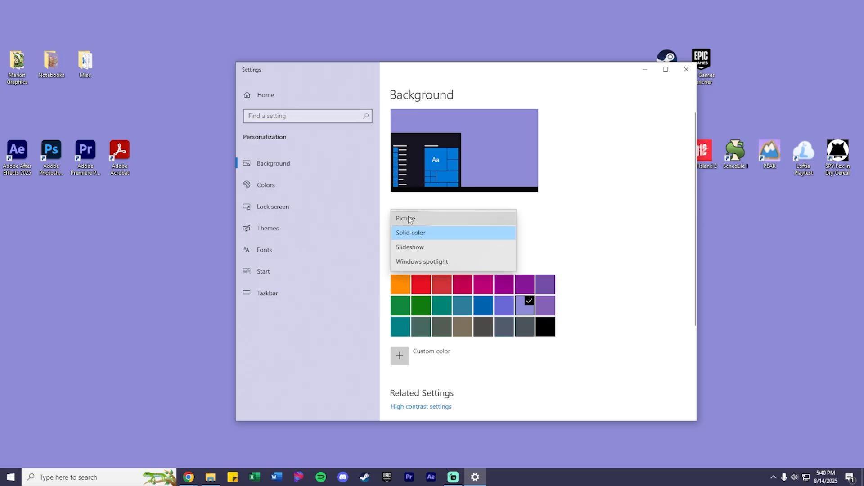
pyautogui.click(408, 218)
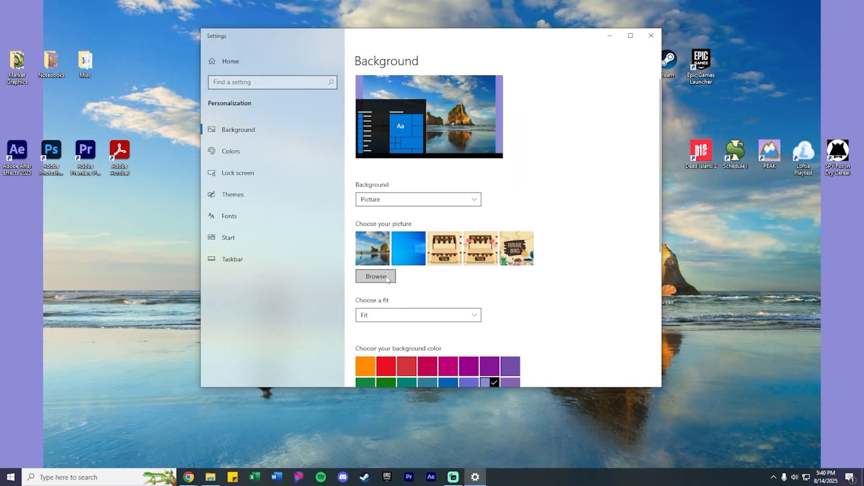
# - Load the Screen 1 image from the Desktop folder as the desktop background picture
pyautogui.click(386, 278)
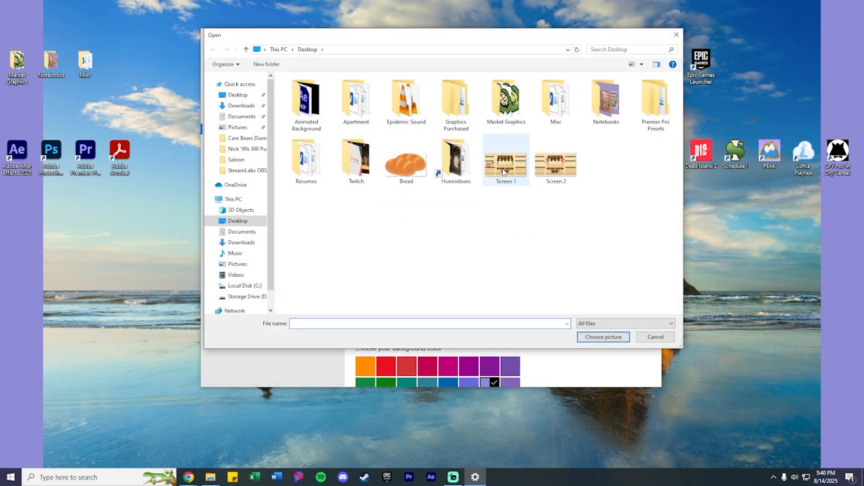
pyautogui.click(504, 172)
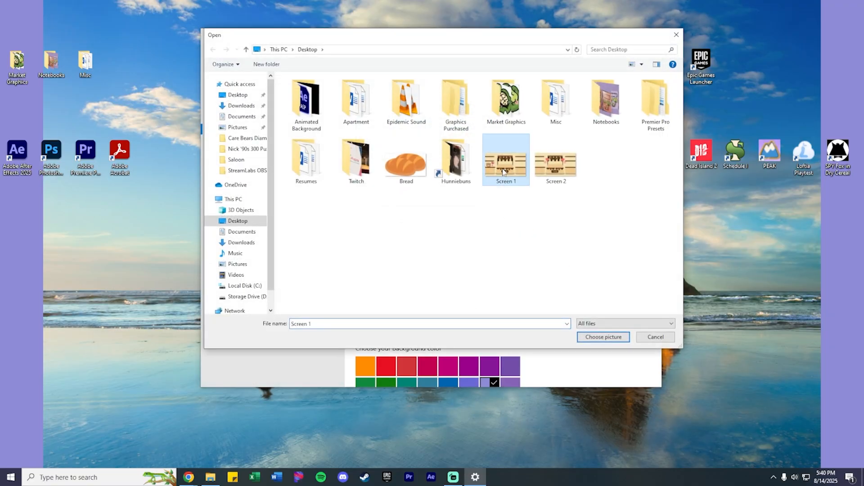
pyautogui.click(598, 336)
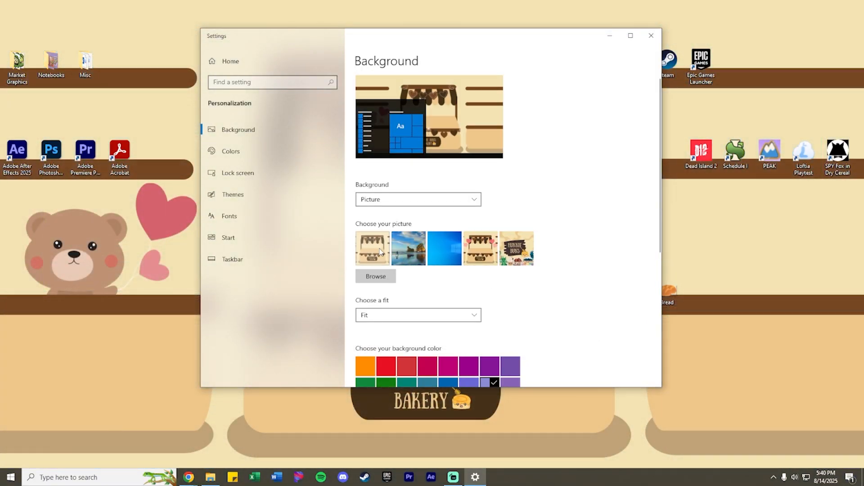
# - Load the Screen 2 image from the Desktop folder as the desktop background picture
pyautogui.click(375, 276)
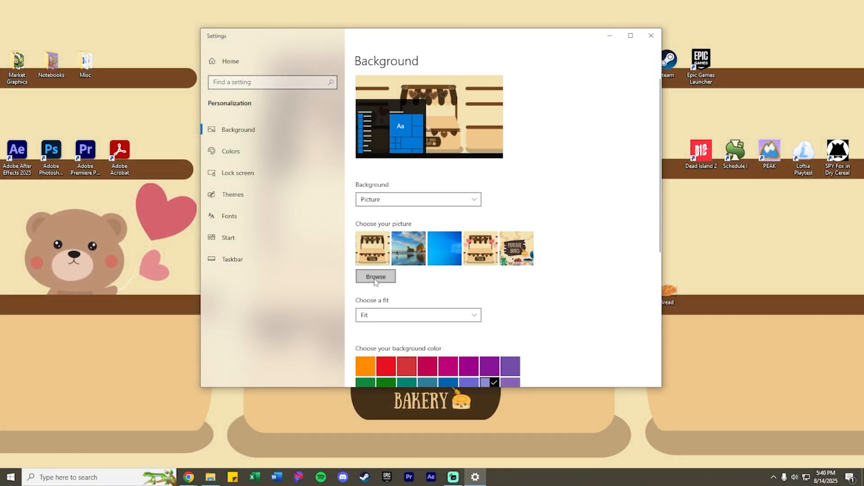
pyautogui.click(556, 170)
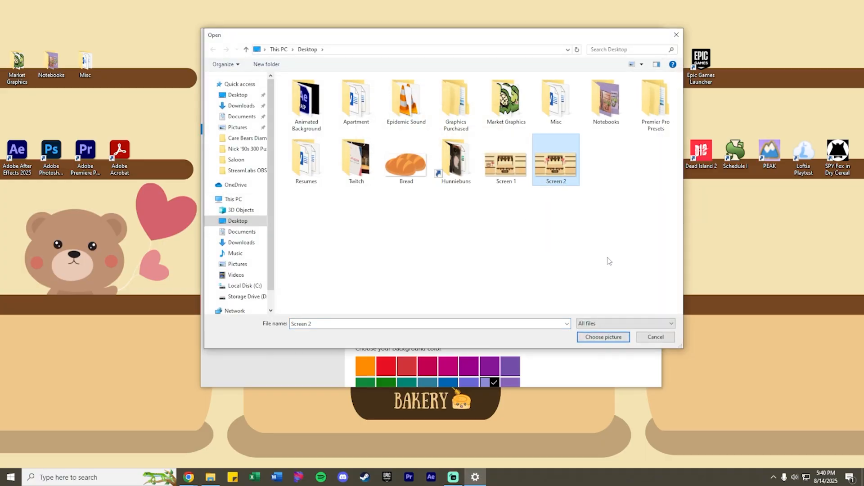
pyautogui.click(603, 337)
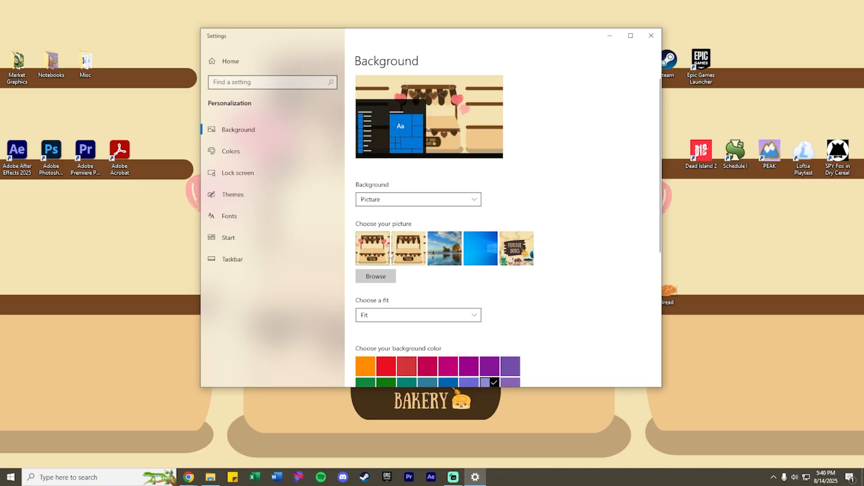
# - Assign the bakery picture without balloons to monitor 1 only and close the settings window
pyautogui.rightClick(420, 283)
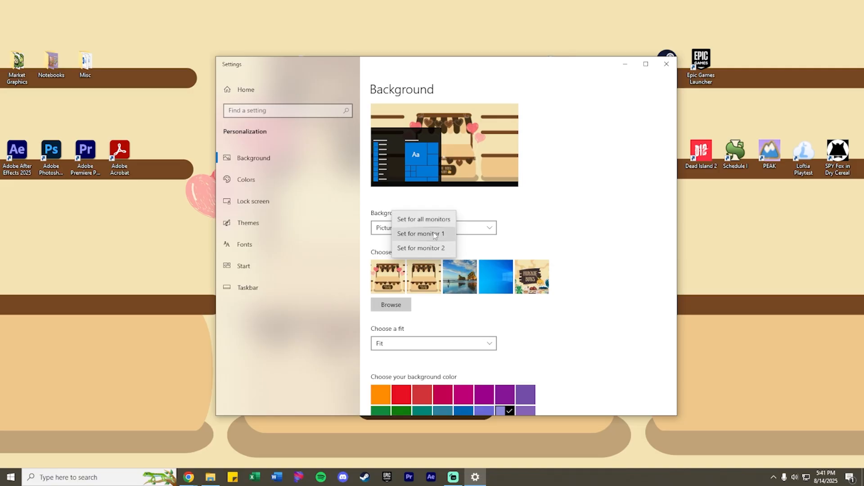
pyautogui.click(415, 233)
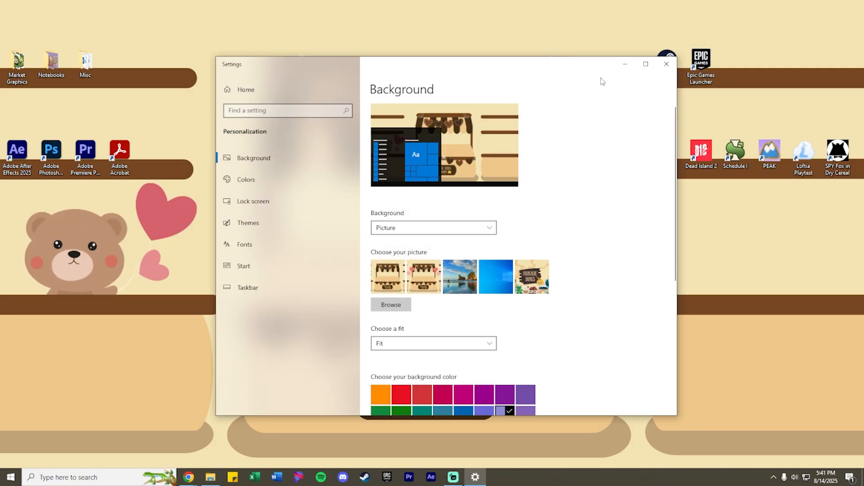
pyautogui.click(666, 64)
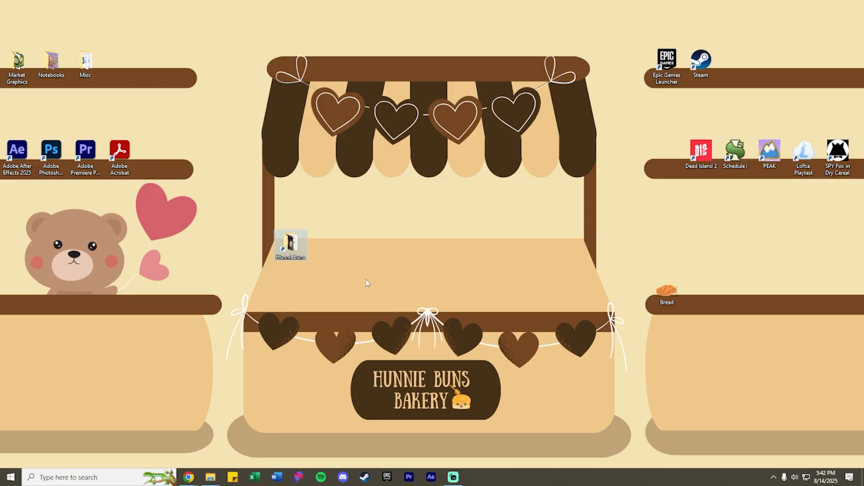
# - Line up the Bread, Misc, Notebooks and Market Graphics icons beside the Hunnie Buns shortcut on the stall counter
pyautogui.moveTo(666, 292); pyautogui.dragTo(370, 262)
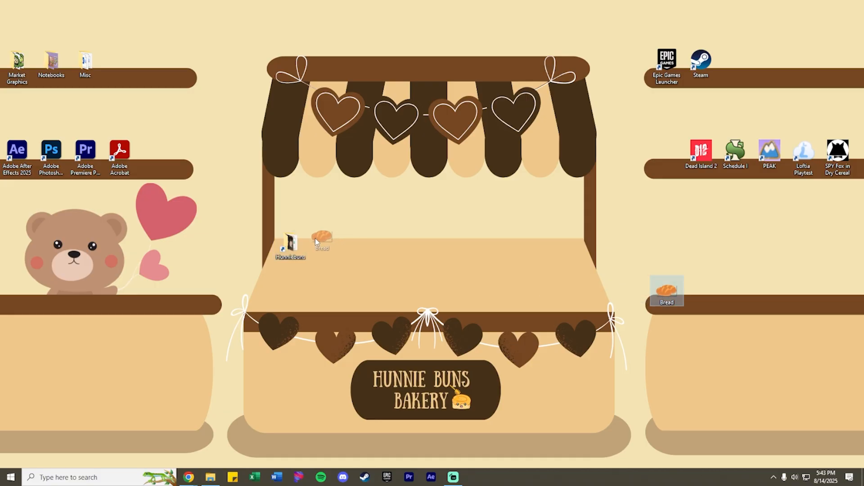
pyautogui.moveTo(315, 239); pyautogui.dragTo(317, 240)
pyautogui.click(399, 255)
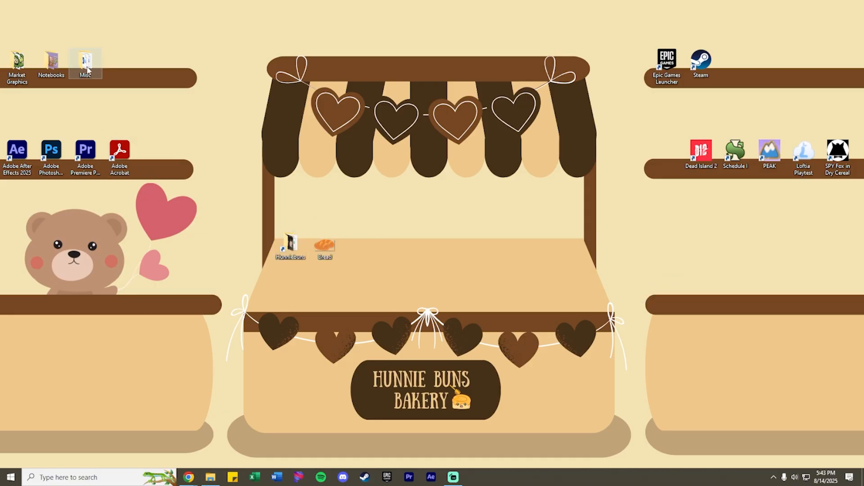
pyautogui.moveTo(87, 70); pyautogui.dragTo(360, 250)
pyautogui.moveTo(52, 65); pyautogui.dragTo(394, 230)
pyautogui.moveTo(17, 63); pyautogui.dragTo(430, 241)
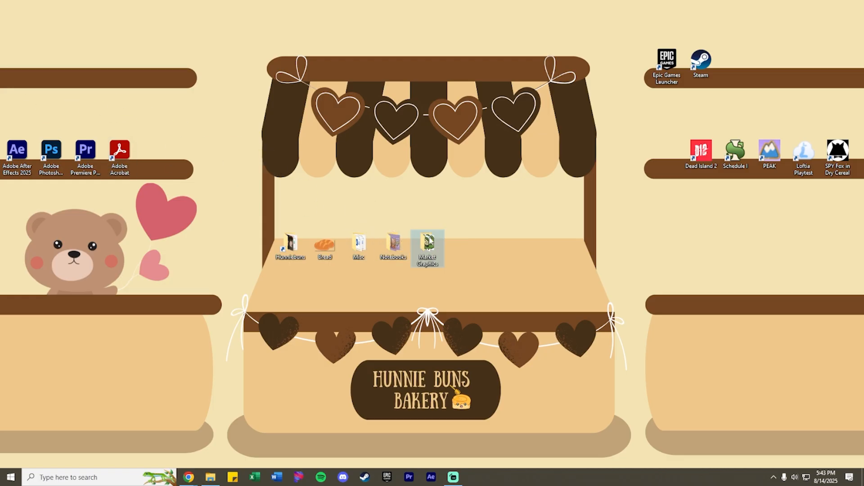
# - Place Epic Games Launcher beside Market Graphics, and Steam, Dead Island 2, Schedule I and PEAK in a second row on the counter
pyautogui.moveTo(666, 63); pyautogui.dragTo(493, 215)
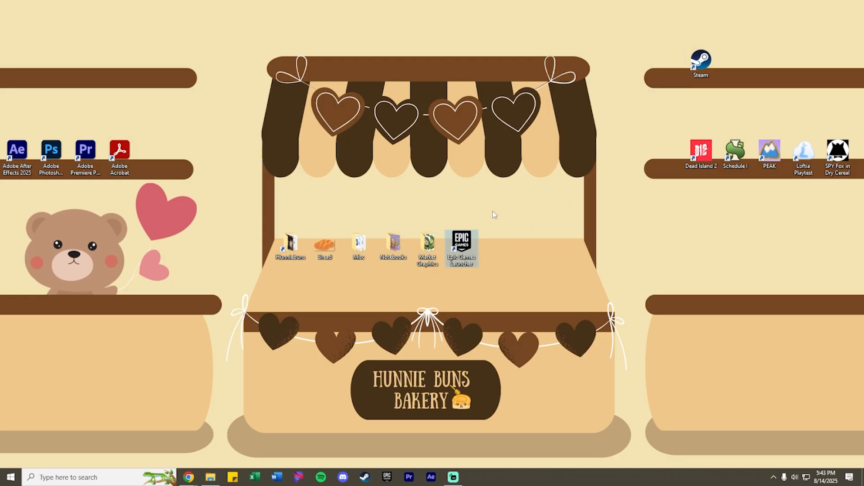
pyautogui.moveTo(700, 59); pyautogui.dragTo(290, 290)
pyautogui.moveTo(700, 151); pyautogui.dragTo(346, 290)
pyautogui.moveTo(769, 151); pyautogui.dragTo(390, 293)
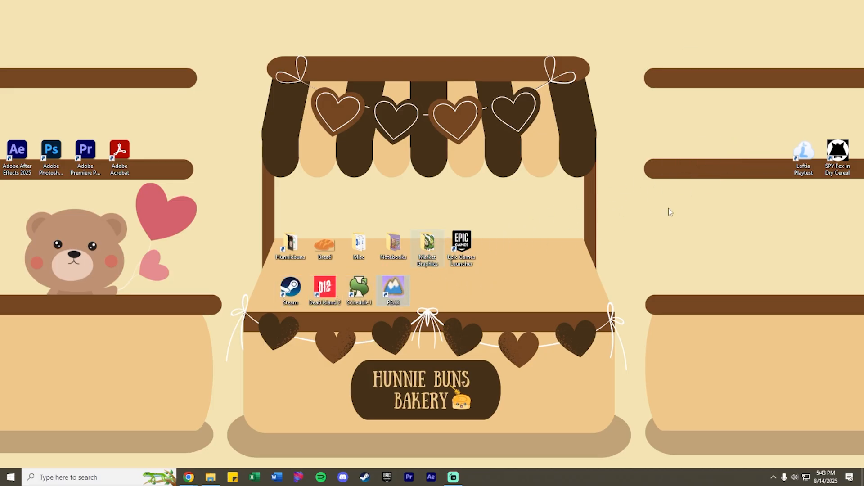
# - Extend the counter's upper icon row with Loftia Playtest, SPY Fox in Dry Cereal and PEAK
pyautogui.moveTo(803, 152); pyautogui.dragTo(495, 248)
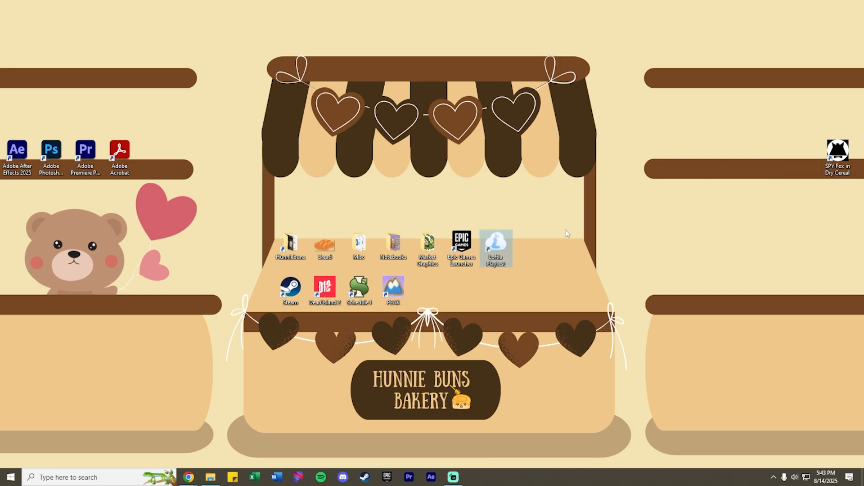
pyautogui.moveTo(837, 151); pyautogui.dragTo(530, 245)
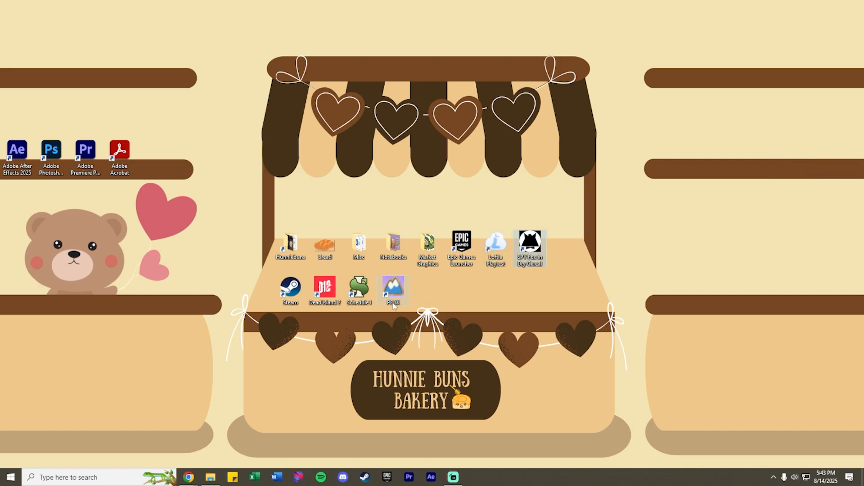
pyautogui.moveTo(393, 306); pyautogui.dragTo(565, 261)
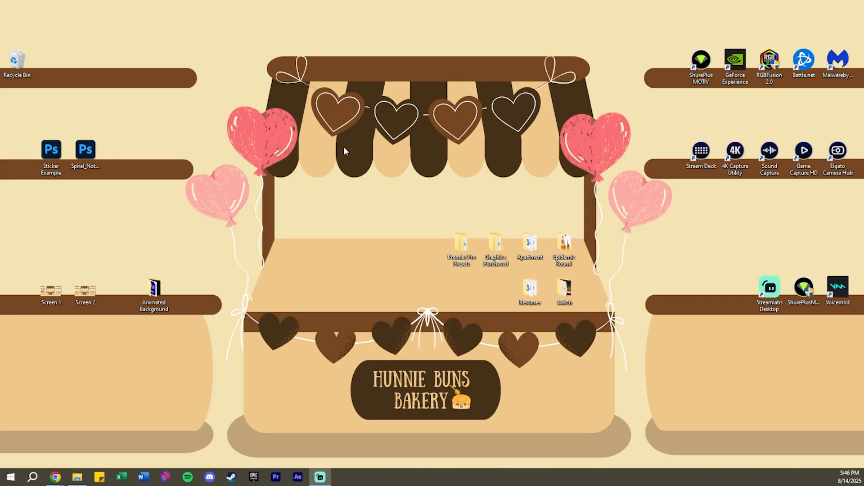
# - Reopen the desktop personalization settings, assign the bakery picture with heart balloons to monitor 2, and minimize the settings window
pyautogui.rightClick(315, 173)
pyautogui.click(372, 279)
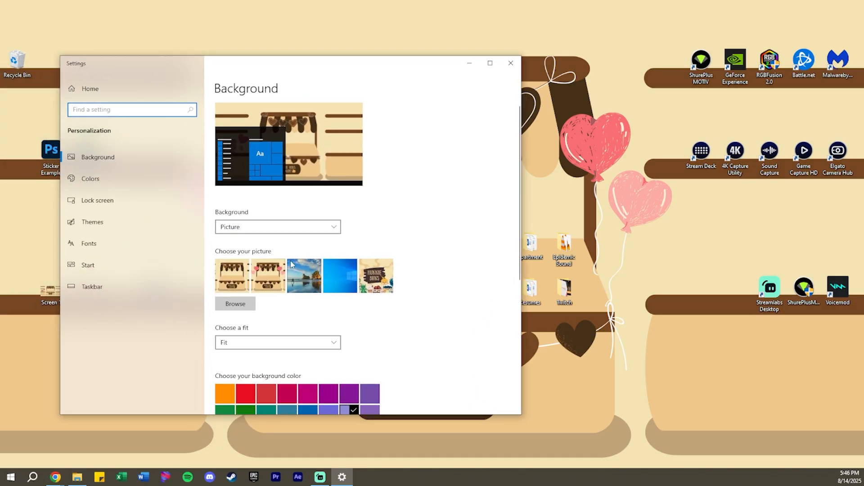
pyautogui.rightClick(265, 272)
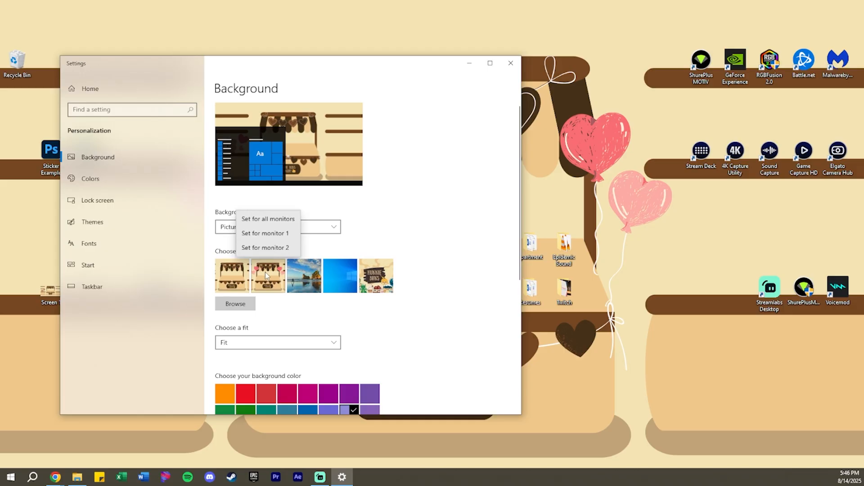
pyautogui.click(265, 248)
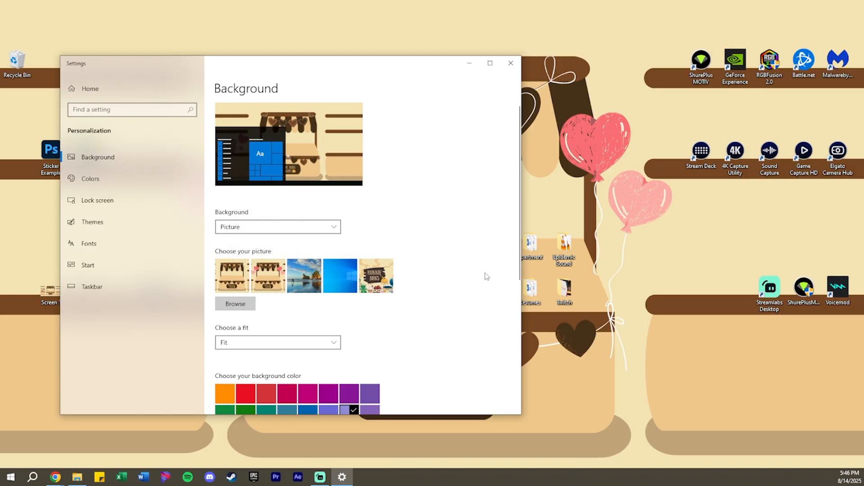
pyautogui.click(468, 65)
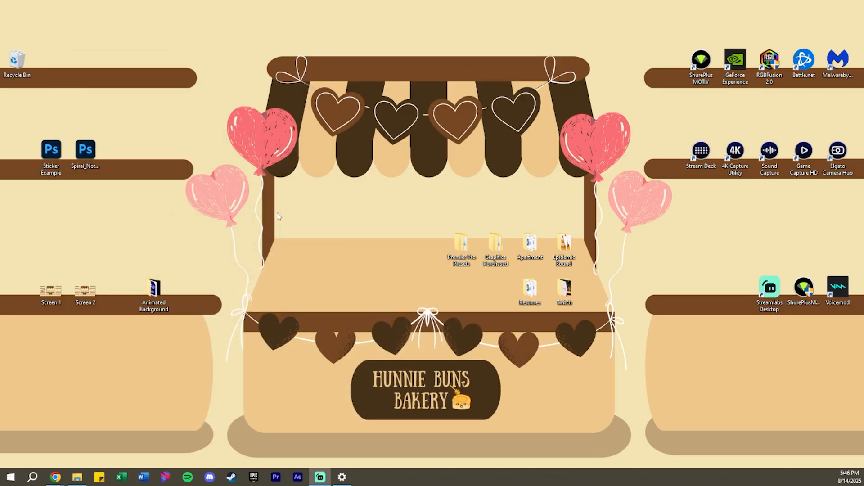